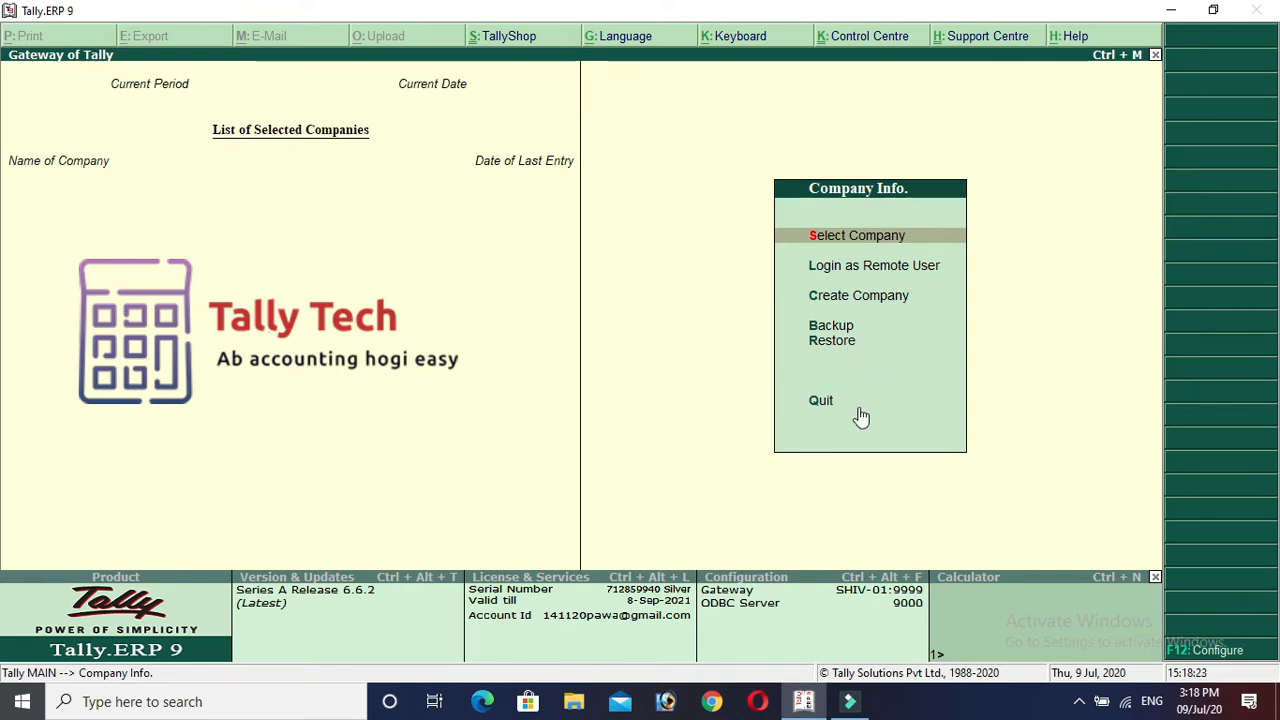
Load the company RAM & CO. PVT LTD from the Select Company list.
click(878, 240)
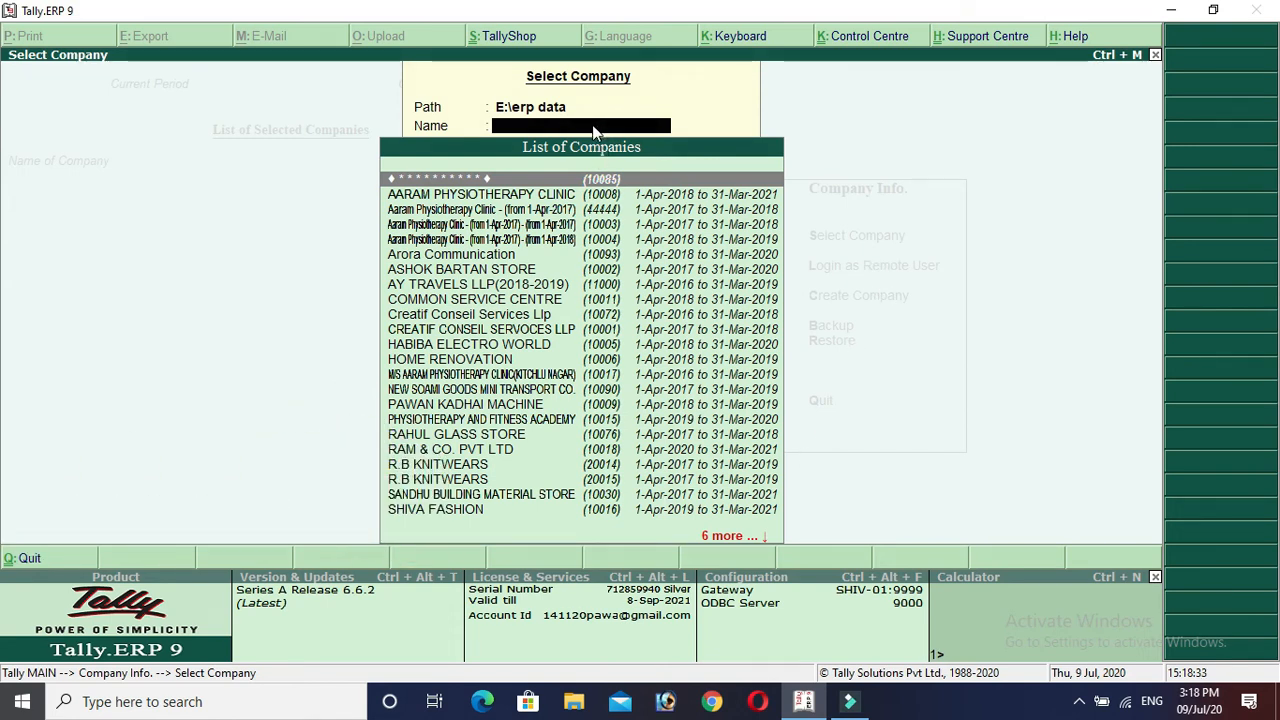
text(Ram)
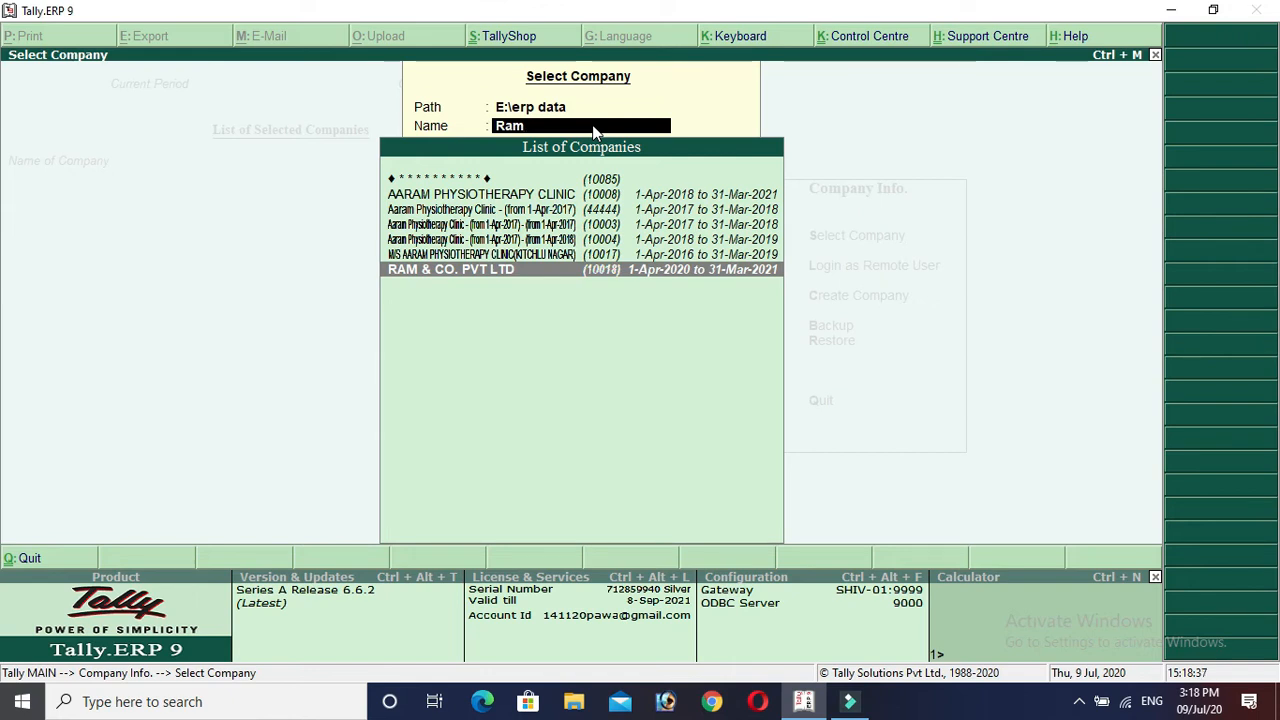
key(Return)
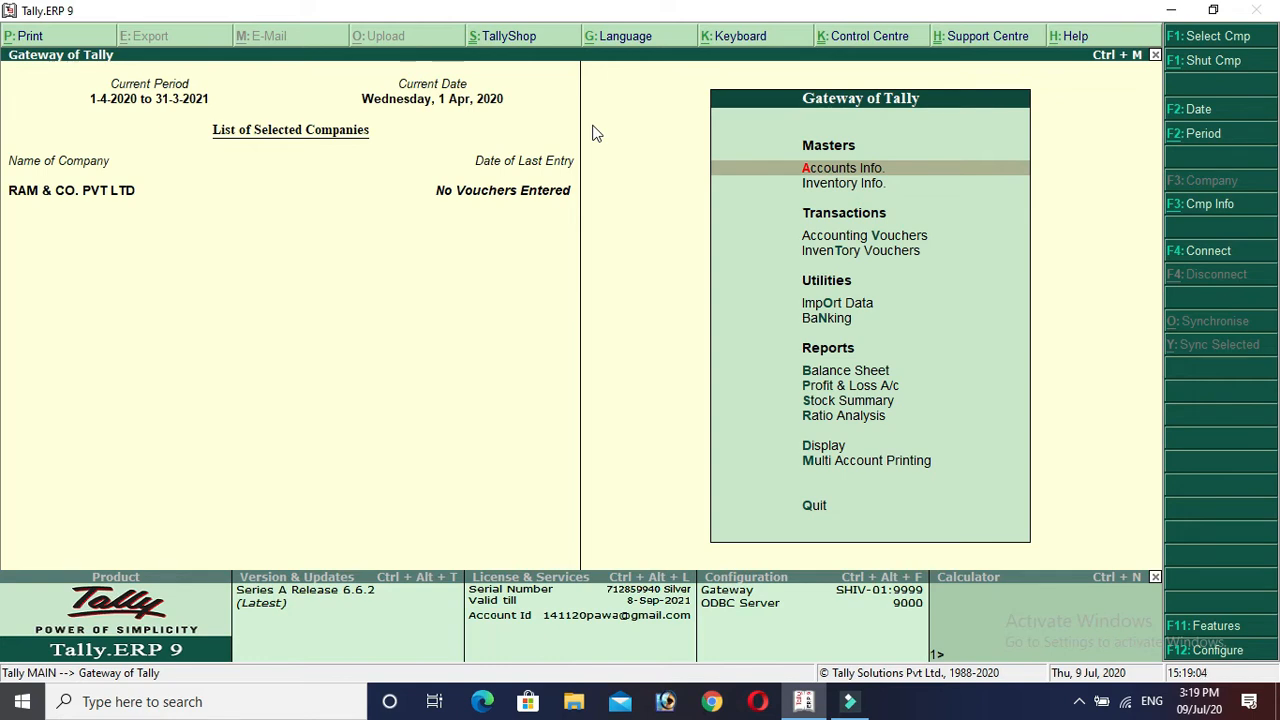
Check the company's existing ledgers via Display > Account Books > Ledger.
click(820, 447)
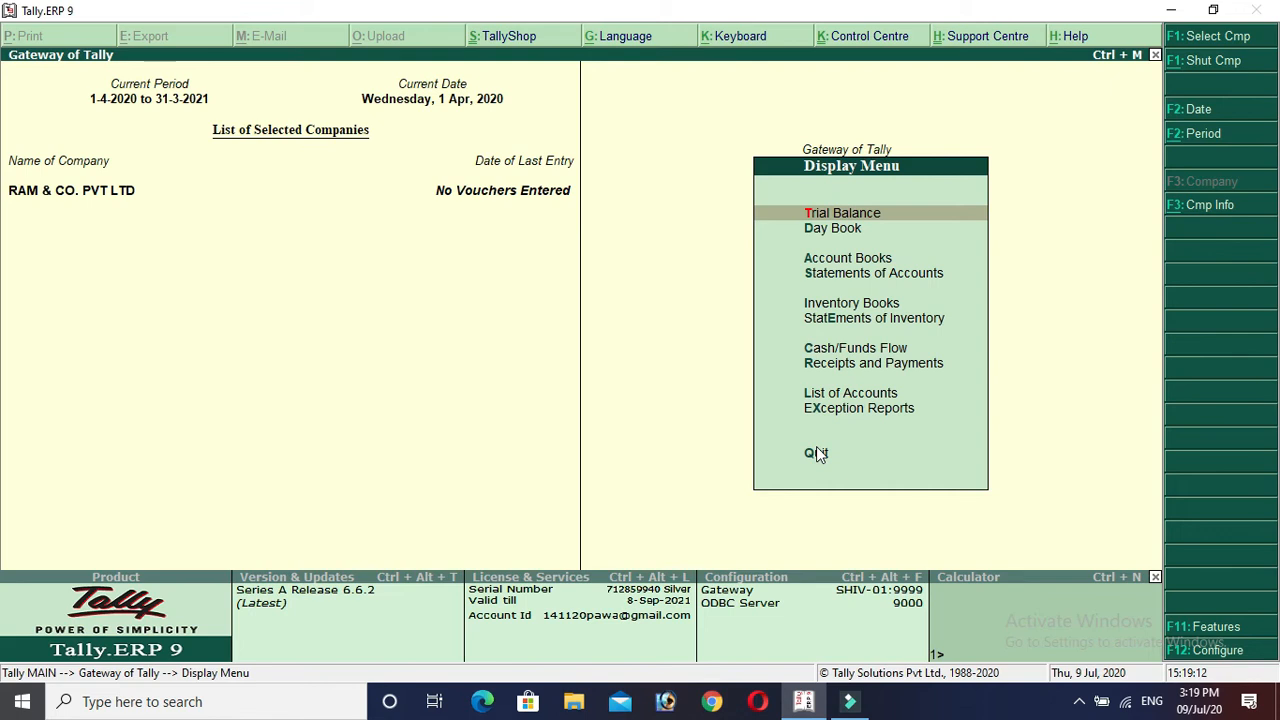
key(a)
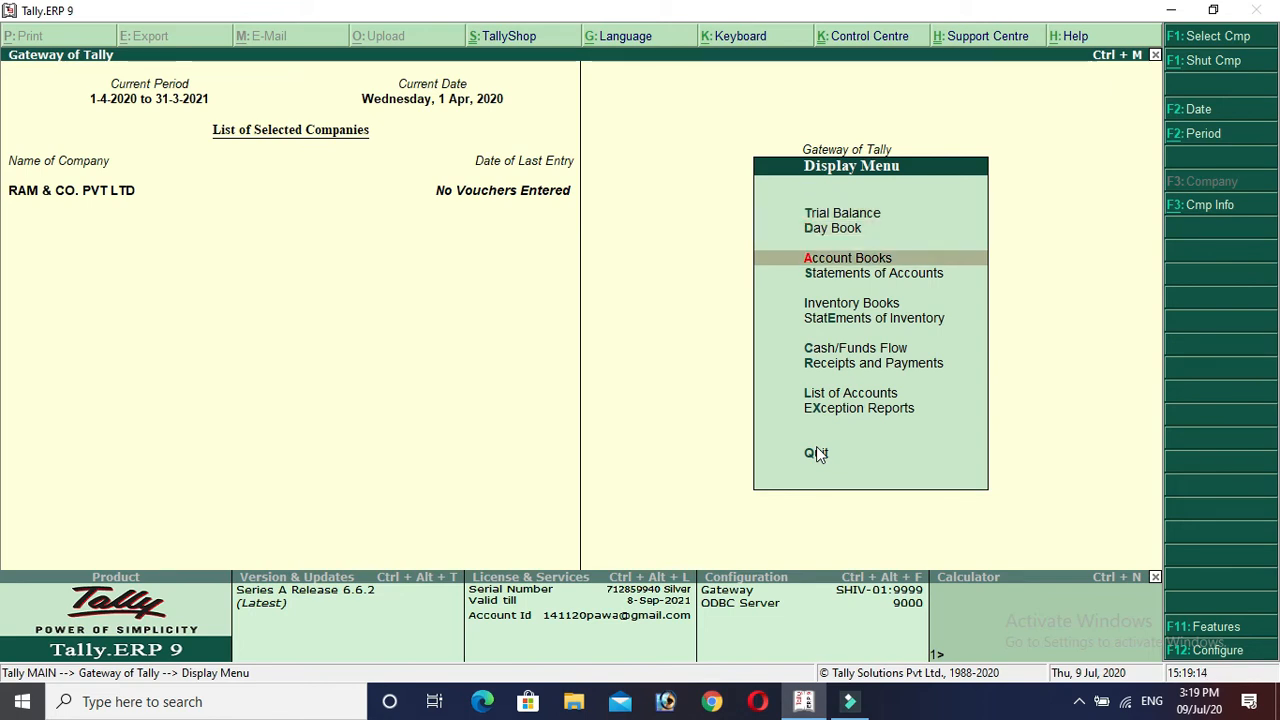
key(Return)
key(Down)
key(Return)
key(Up)
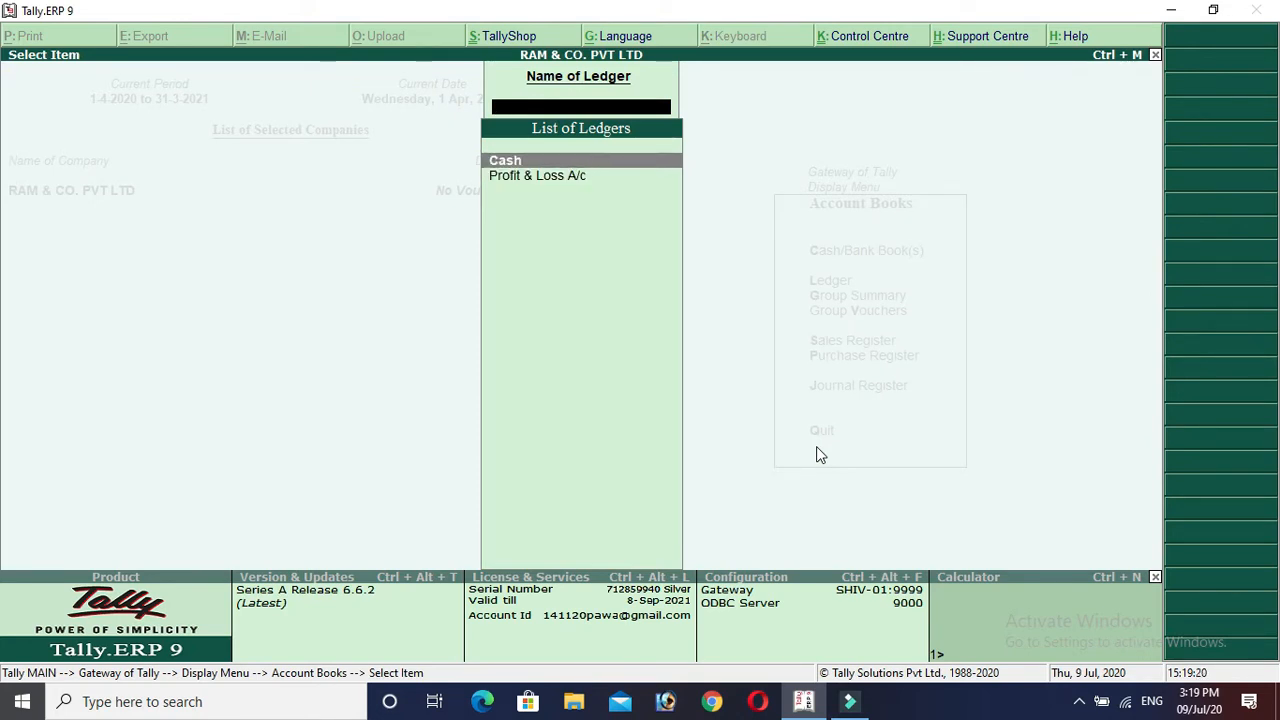
key(Escape)
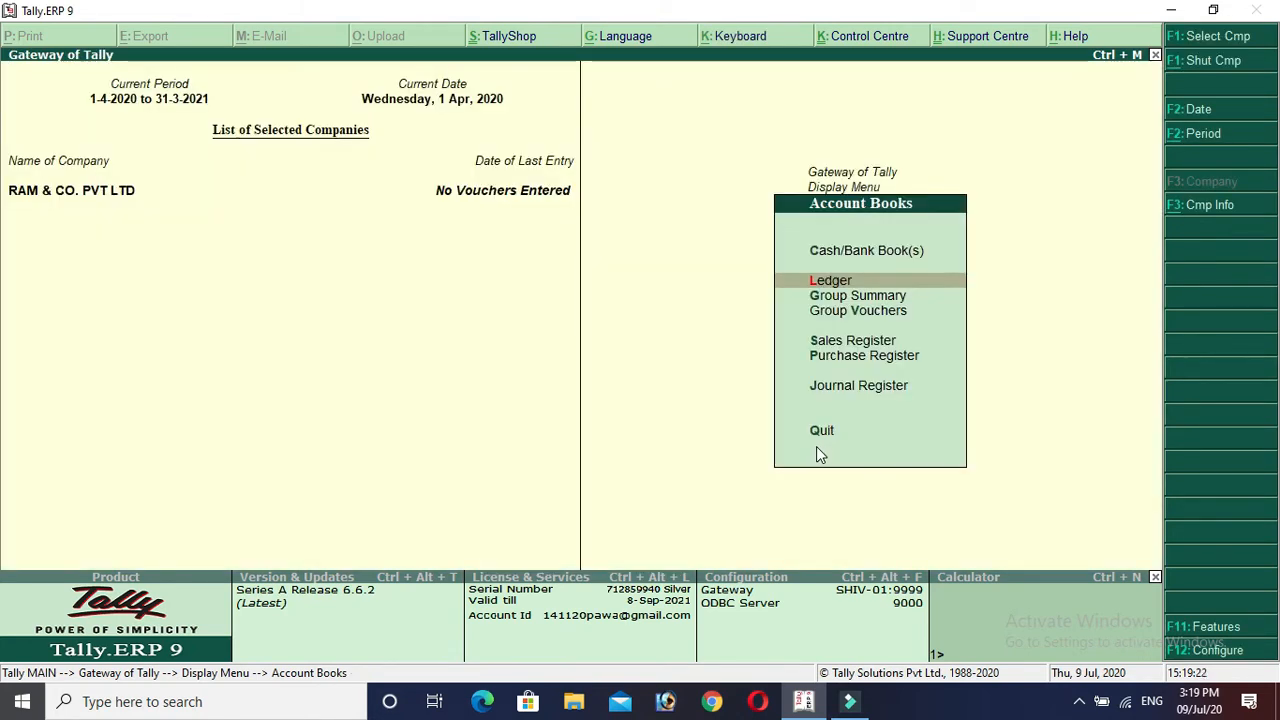
Return to the Gateway of Tally and open the F11 Accounting Features.
key(Escape)
key(Escape)
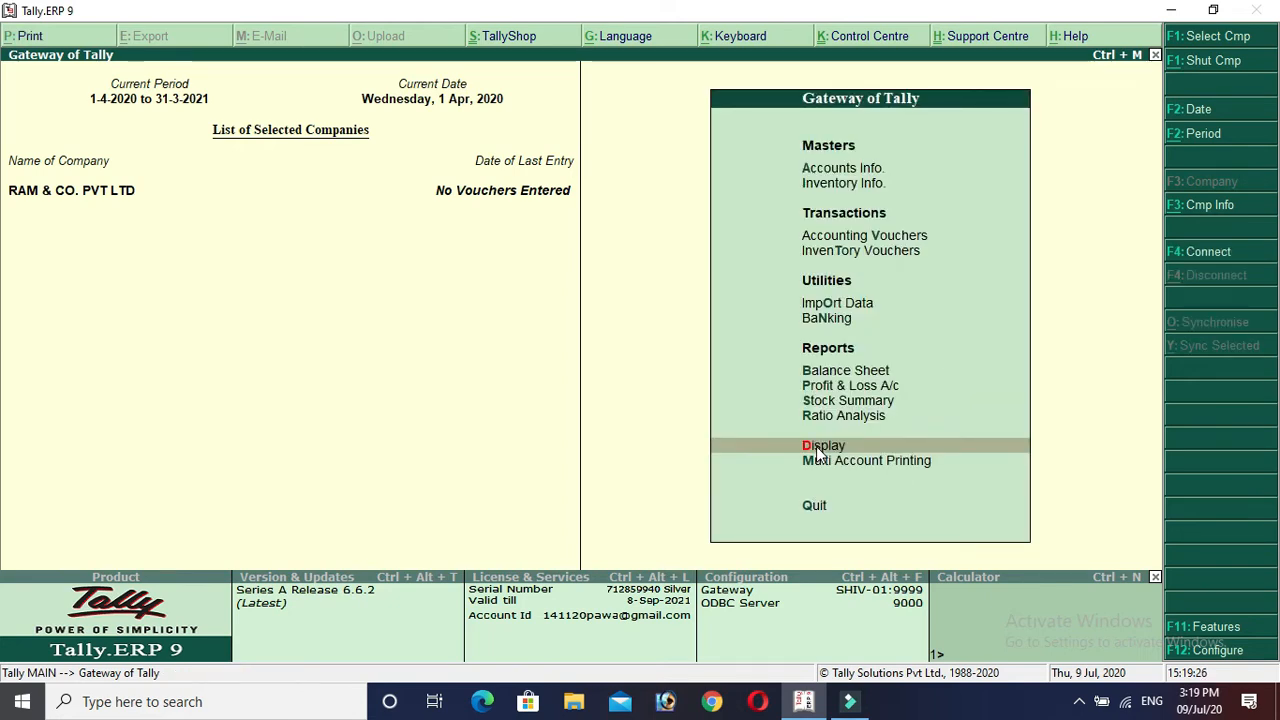
key(F11)
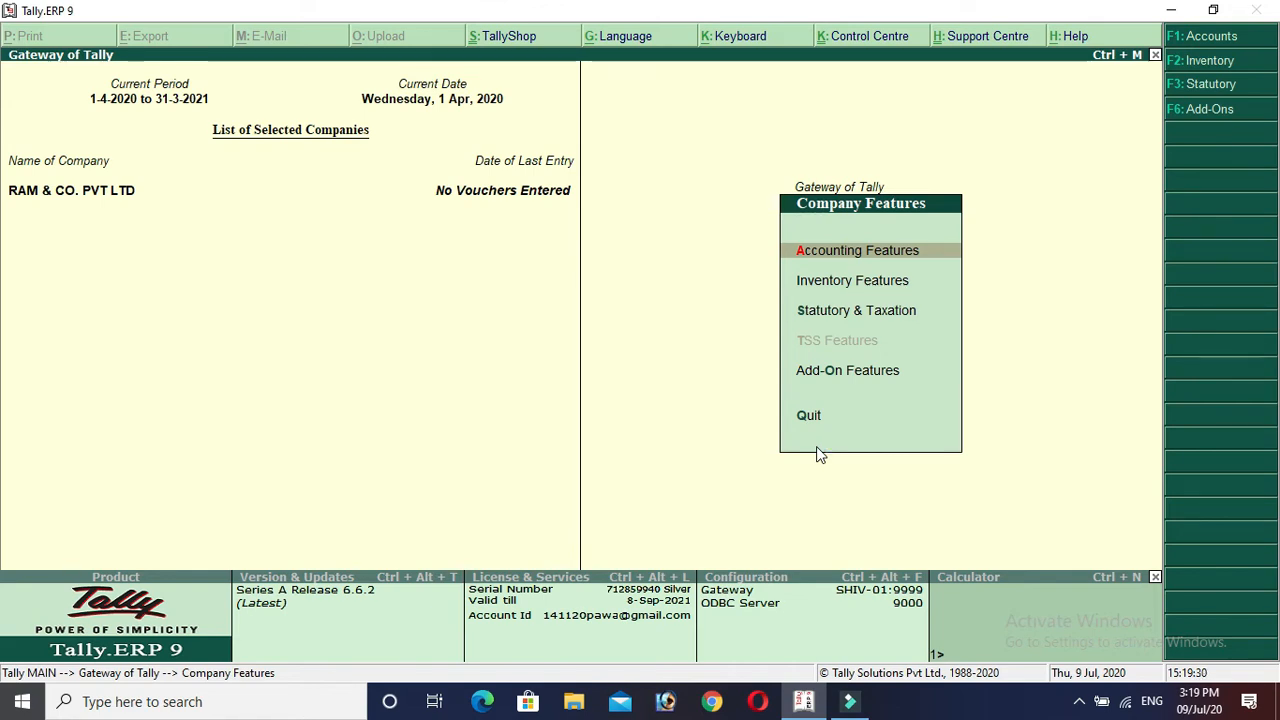
key(Return)
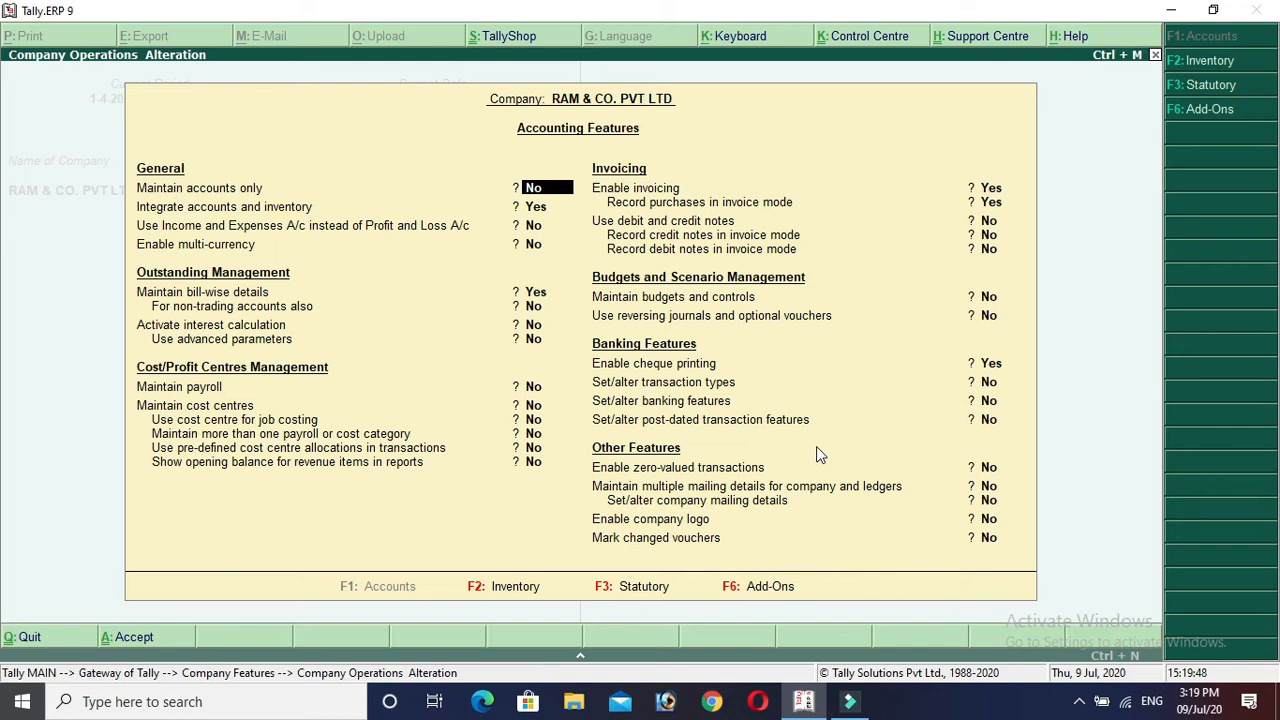
Keep the accounting features unchanged and enable GST under Statutory & Taxation.
key(Return)
key(Return)
key(Return)
key(Return)
key(Return)
key(Return)
key(Return)
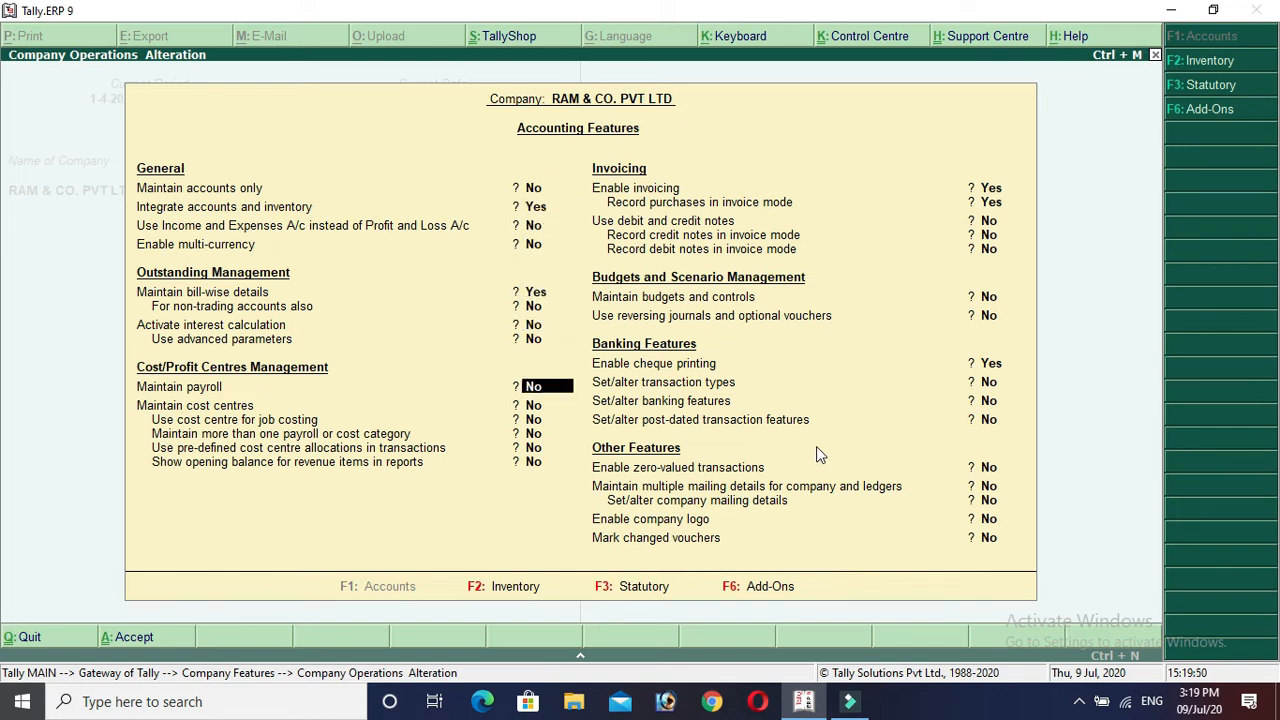
key(Return)
key(Return)
key(Return)
key(Return)
key(Return)
key(Return)
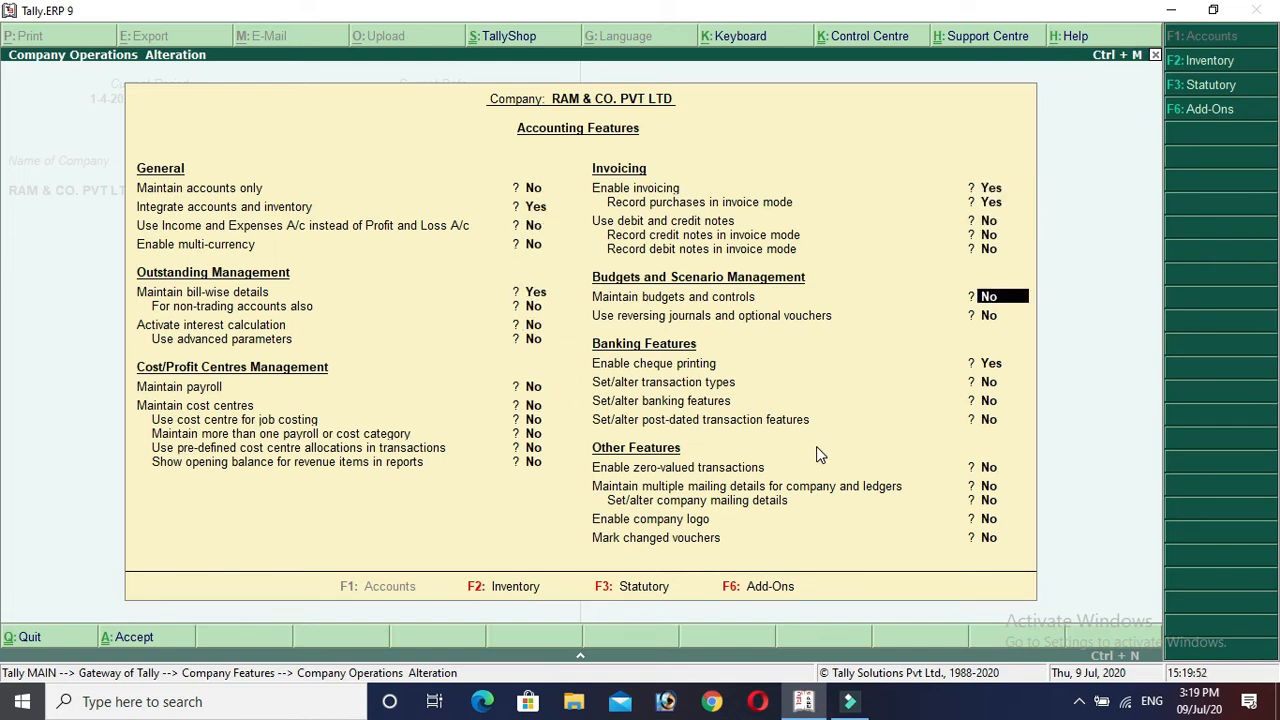
key(Return)
key(Return)
key(Return)
key(Return)
key(Return)
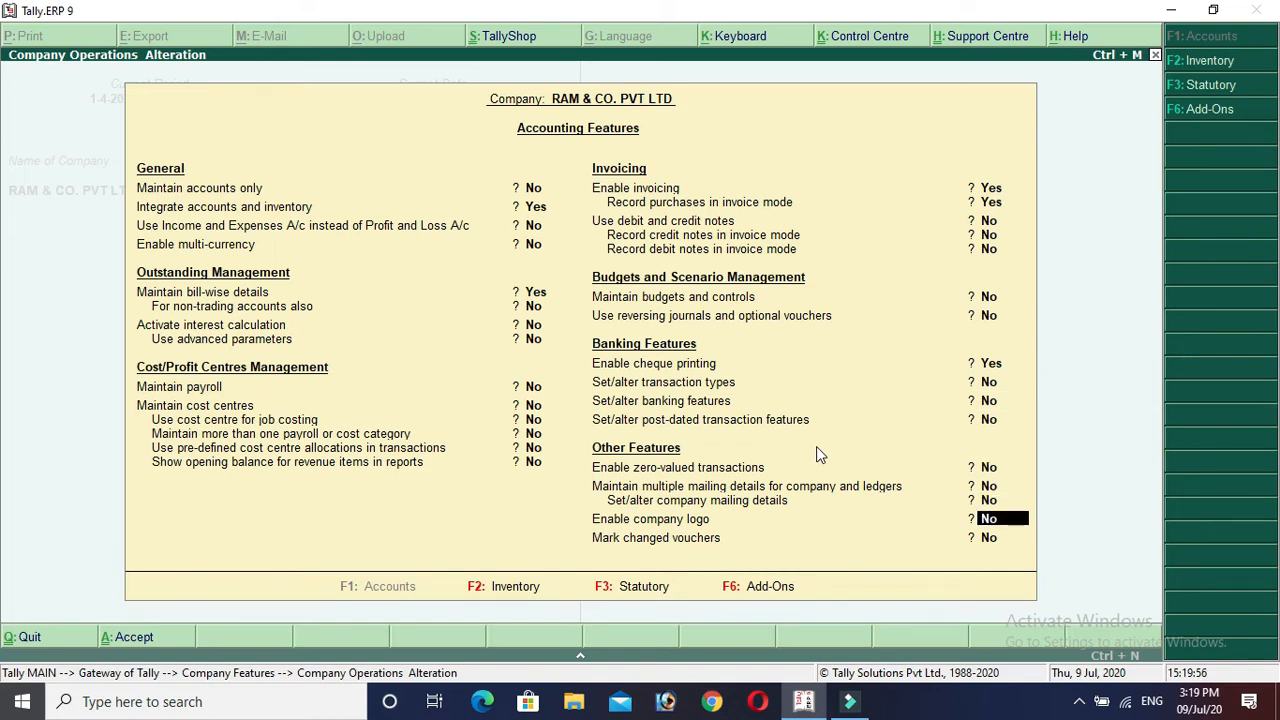
click(624, 596)
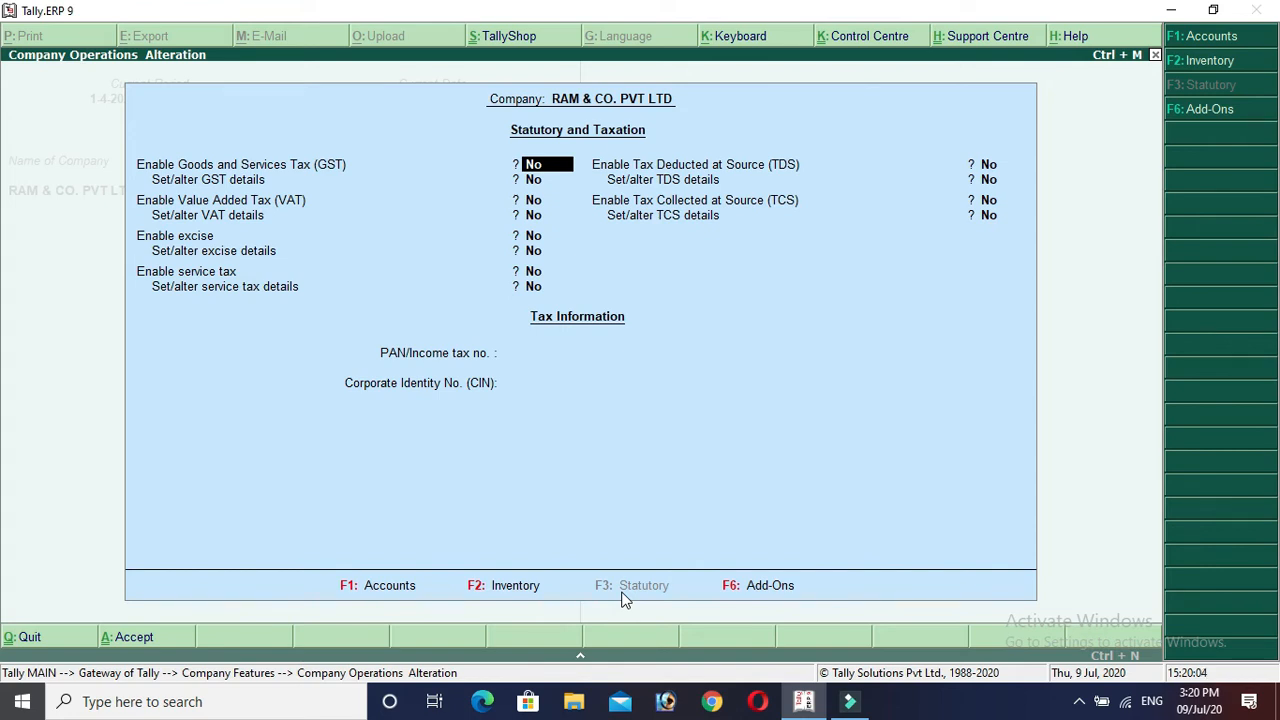
text(y)
key(Return)
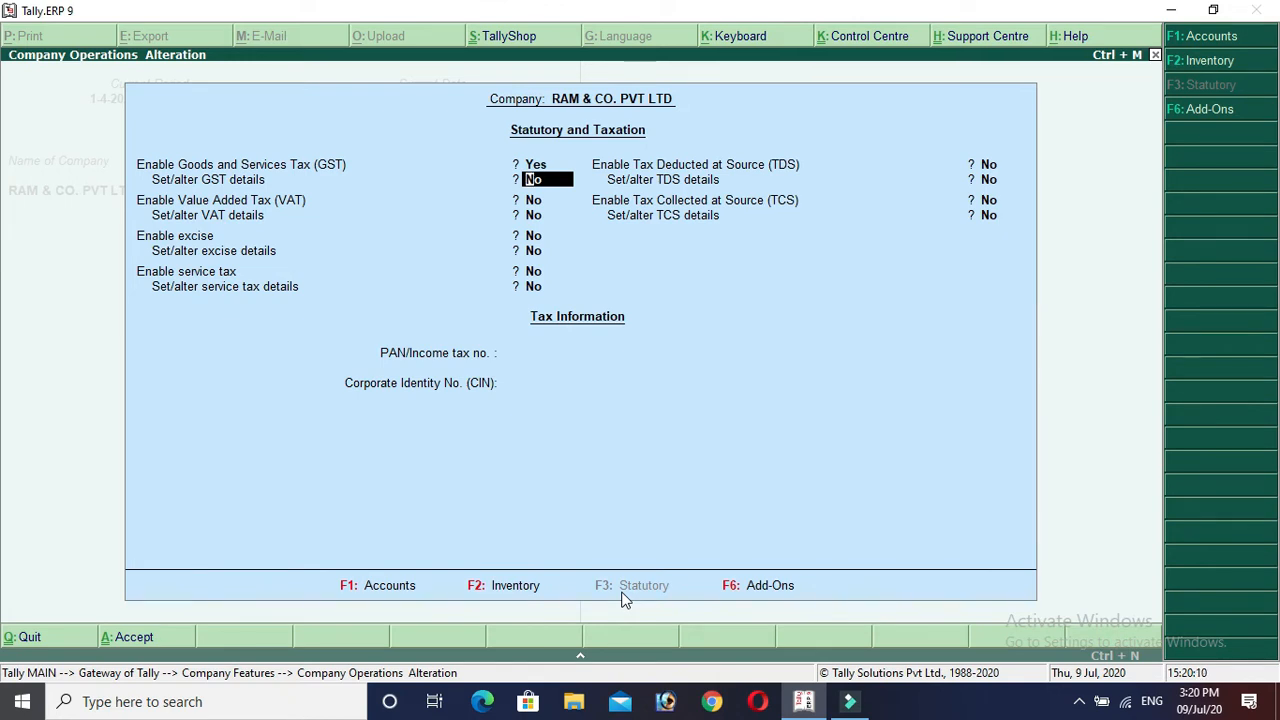
Open the GST details and set state Punjab with Regular registration.
text(y)
key(Return)
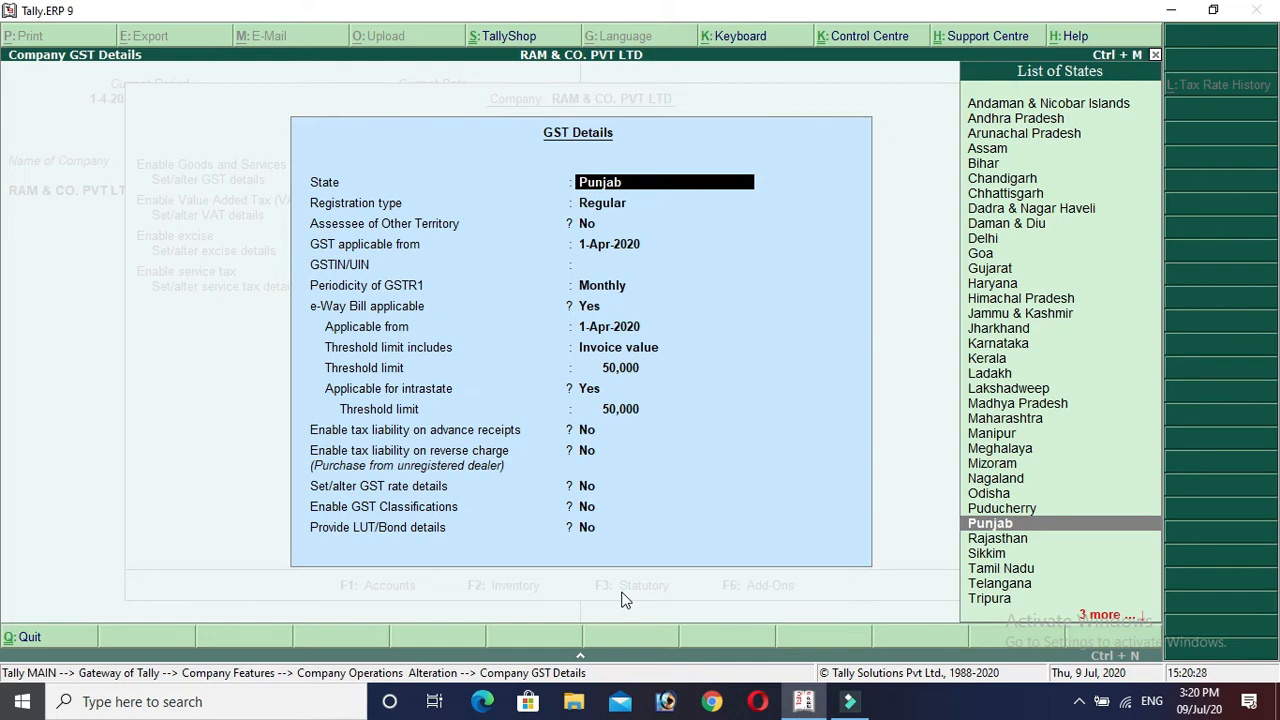
key(Return)
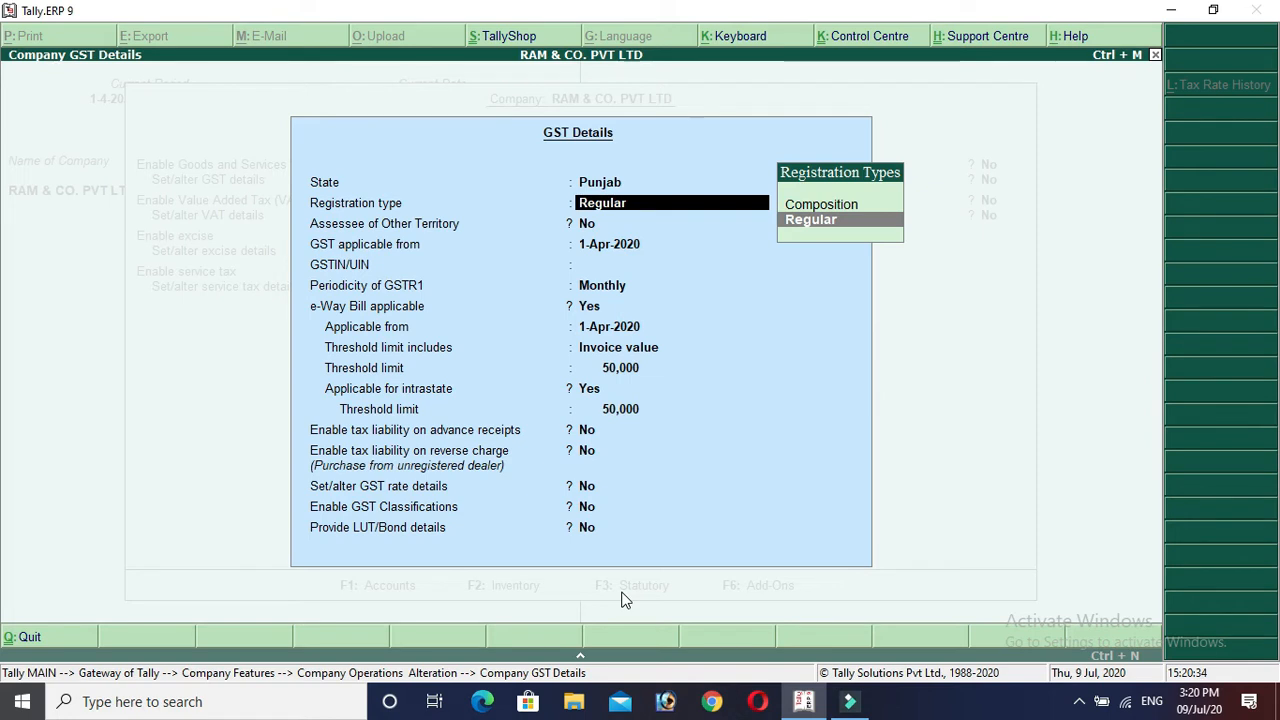
key(Return)
key(Return)
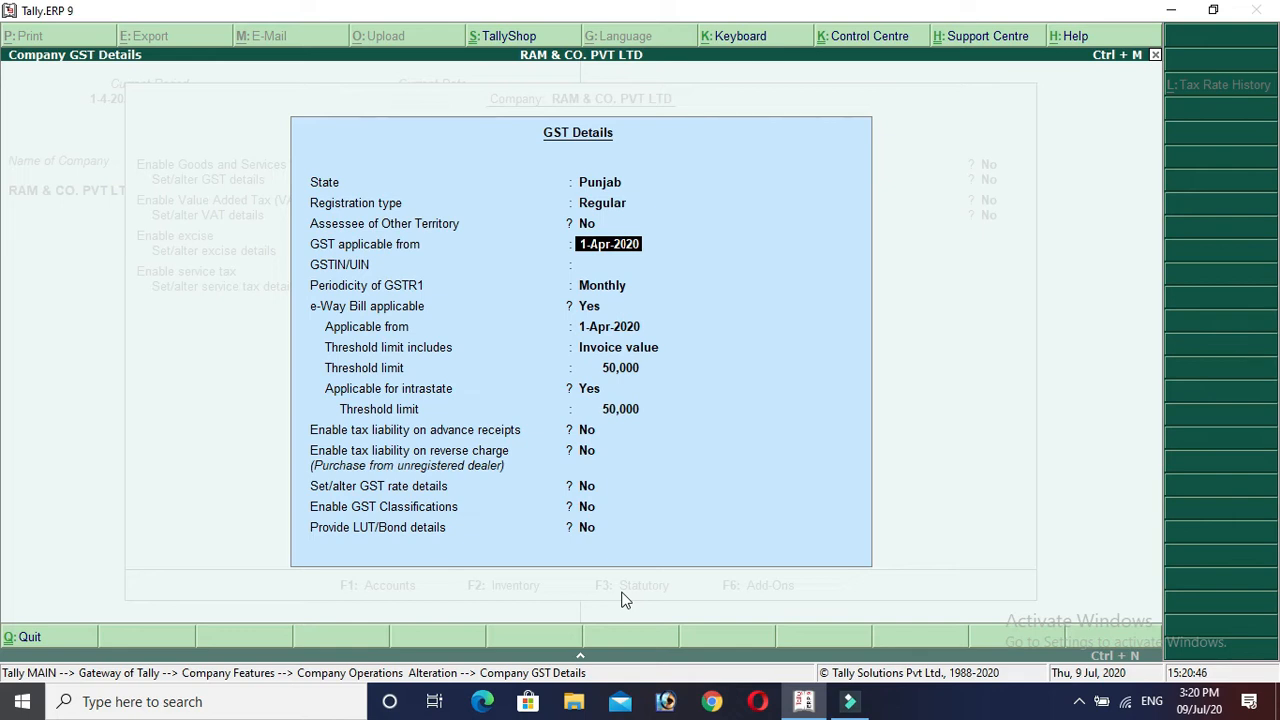
Enter the company's GSTIN and keep Monthly GSTR1 periodicity.
key(Return)
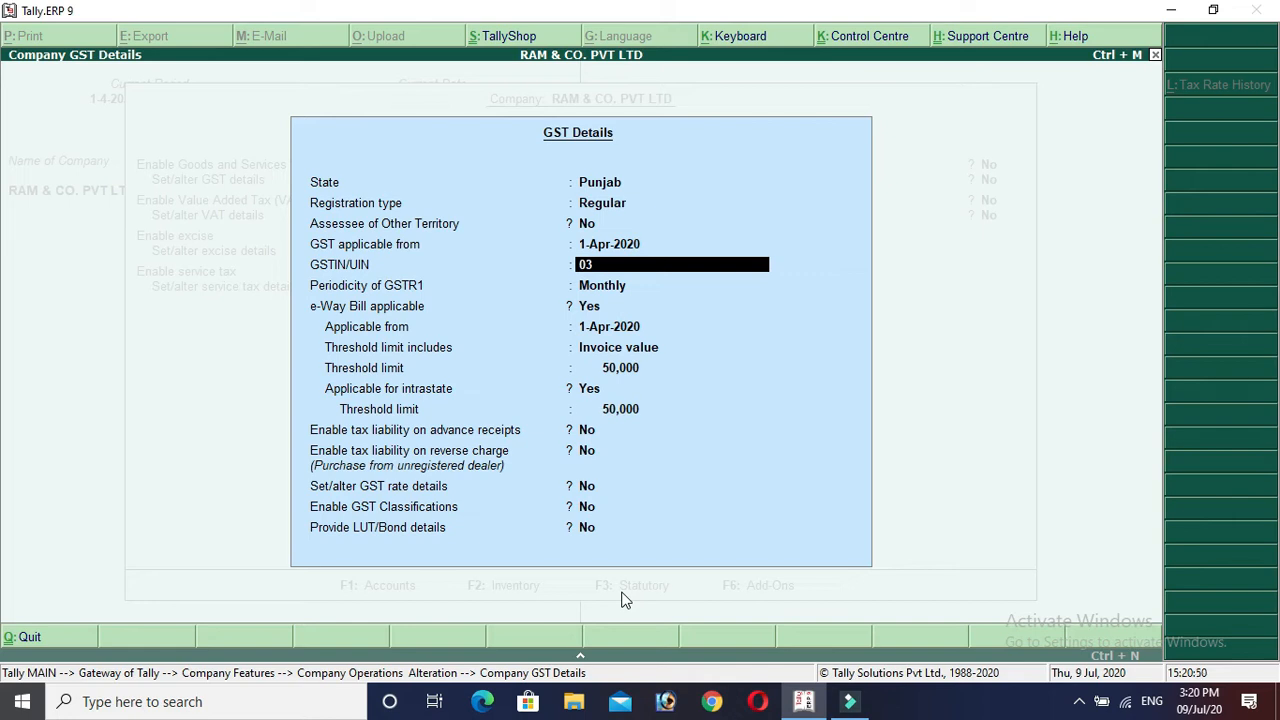
key(Return)
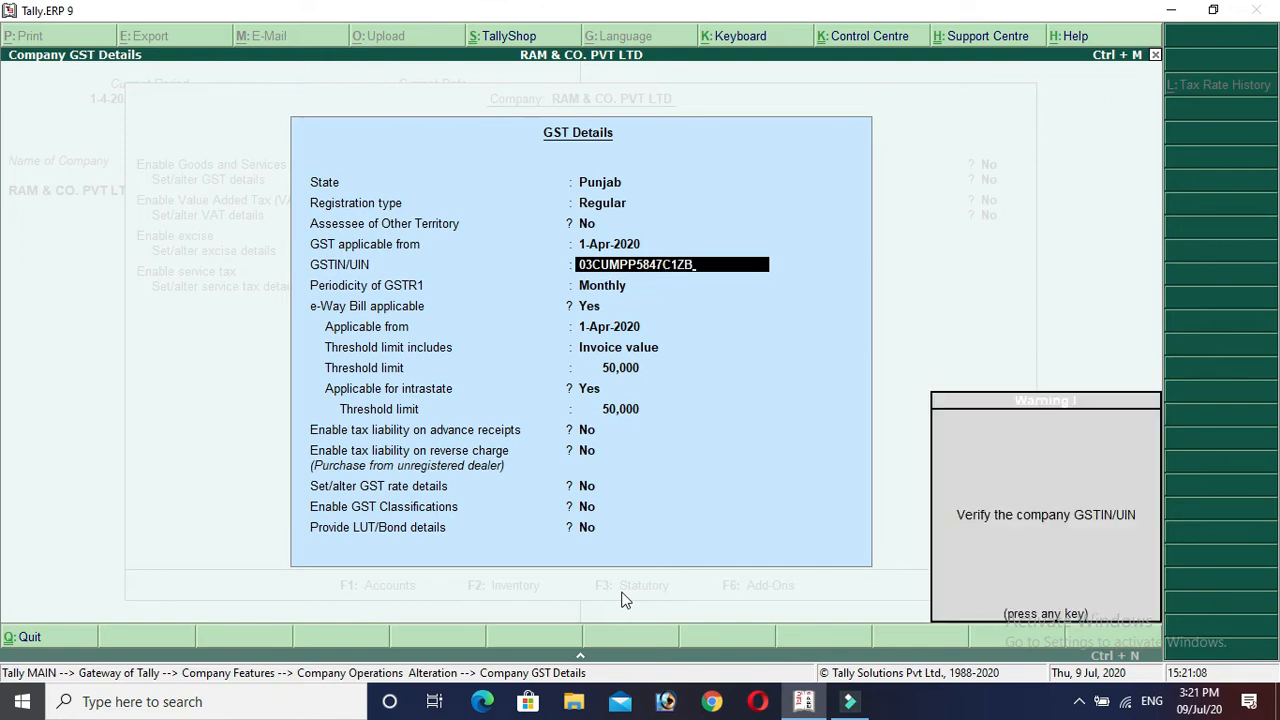
key(Return)
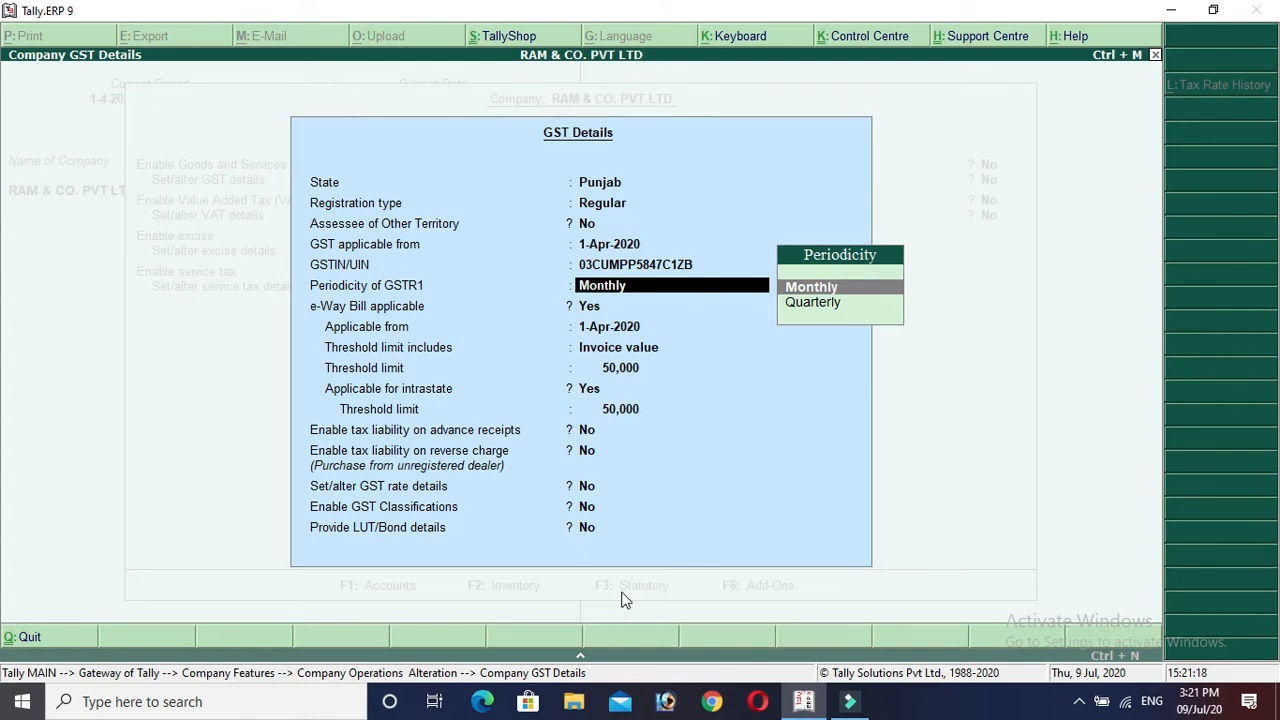
key(Down)
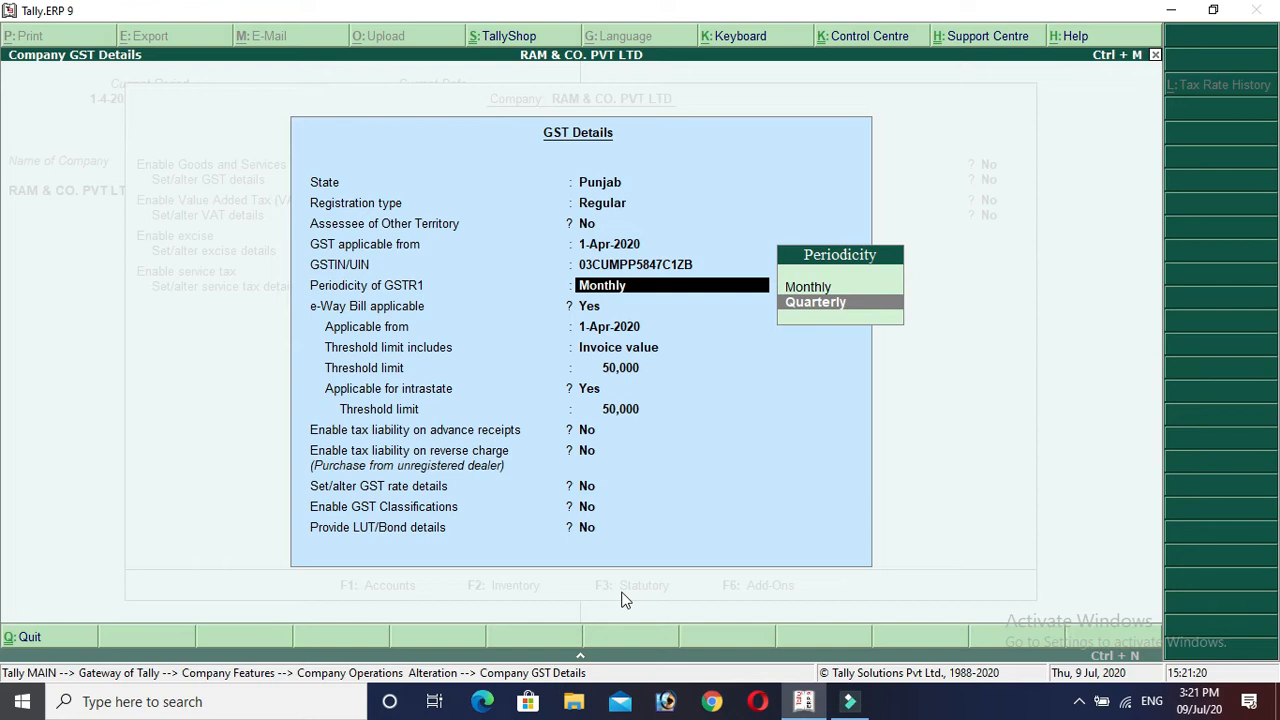
key(Up)
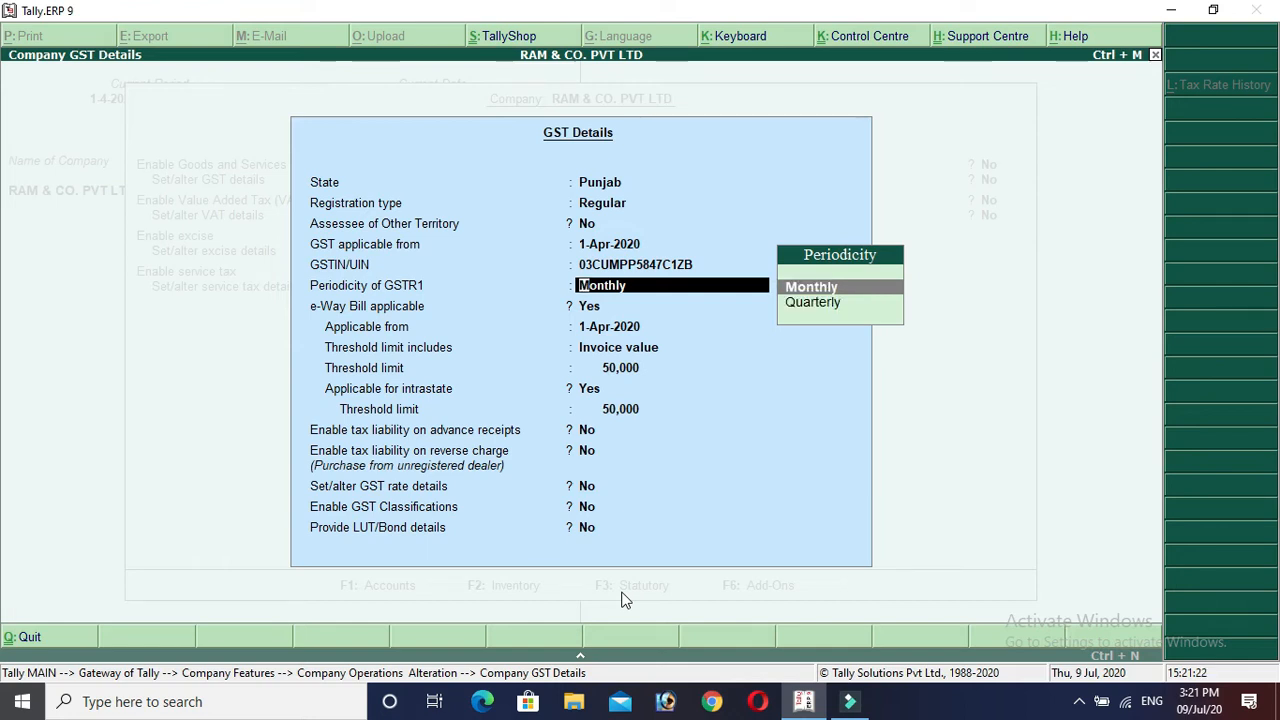
key(Return)
key(Return)
key(Return)
key(Return)
key(Return)
key(Return)
key(Return)
key(Return)
key(Return)
key(Return)
key(Return)
key(Return)
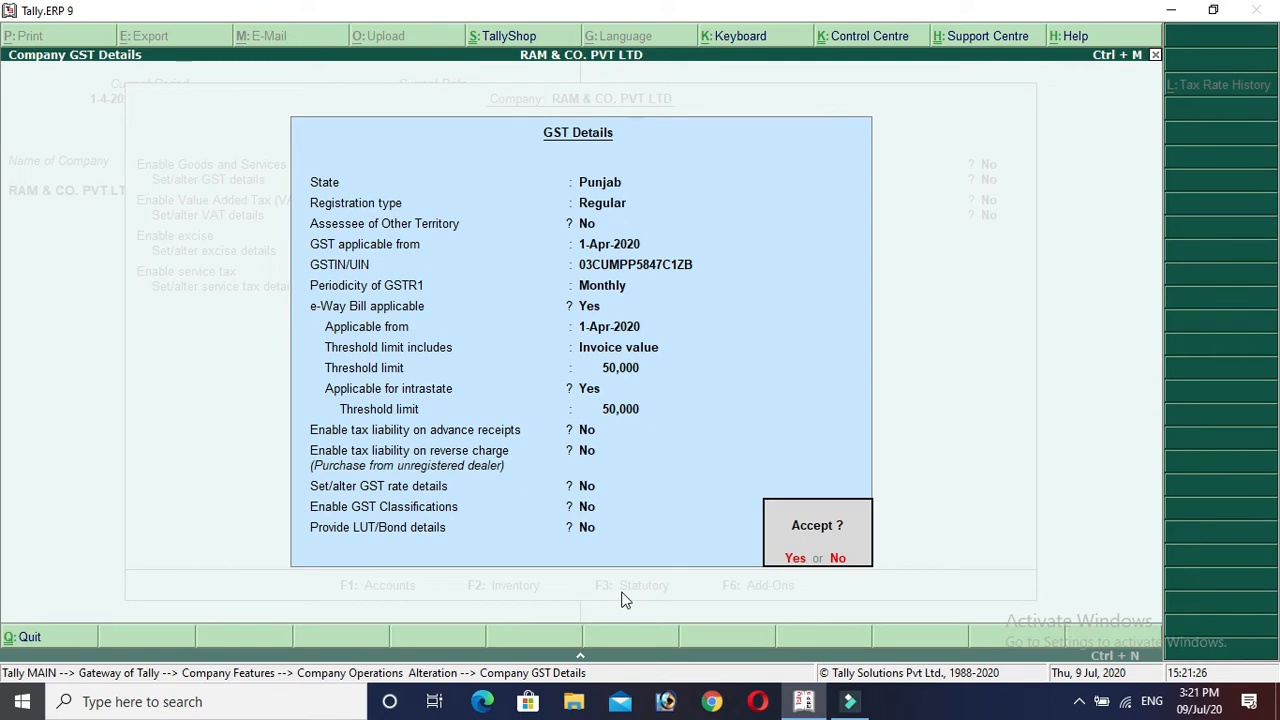
Accept the GST details and statutory settings, returning to the Gateway of Tally.
key(Return)
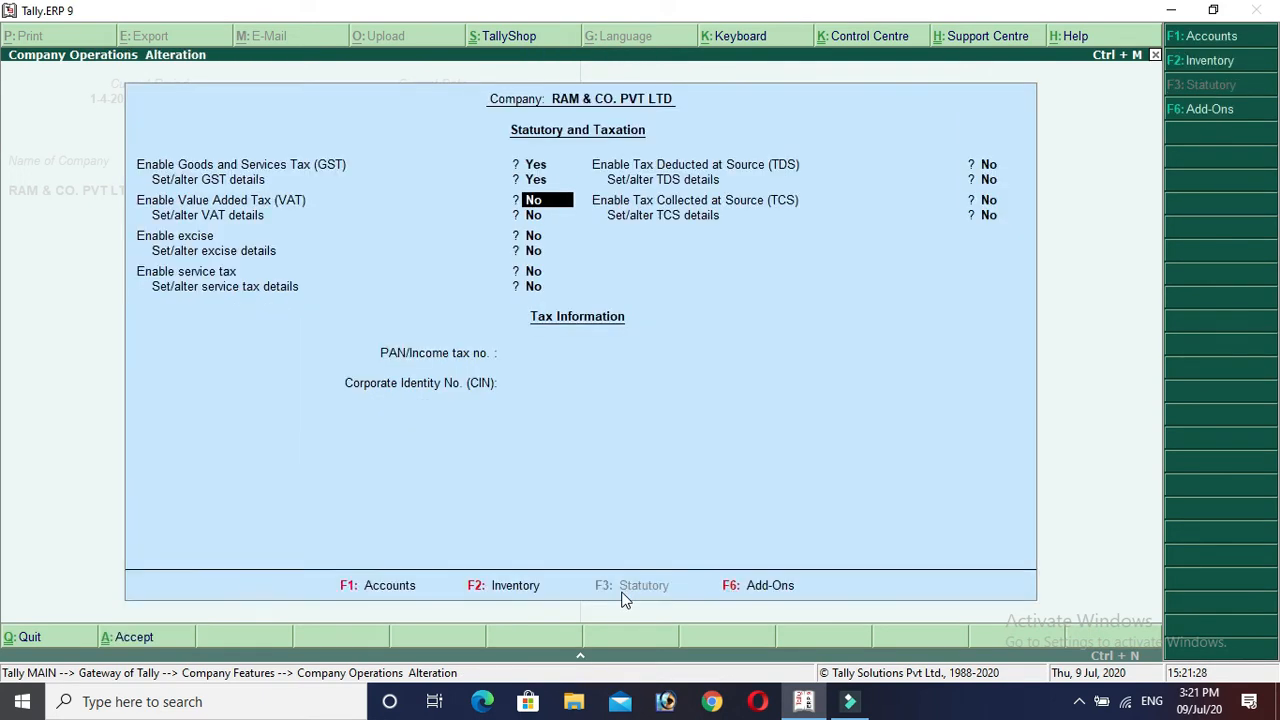
key(Return)
key(Return)
key(Return)
key(Return)
key(Return)
key(Return)
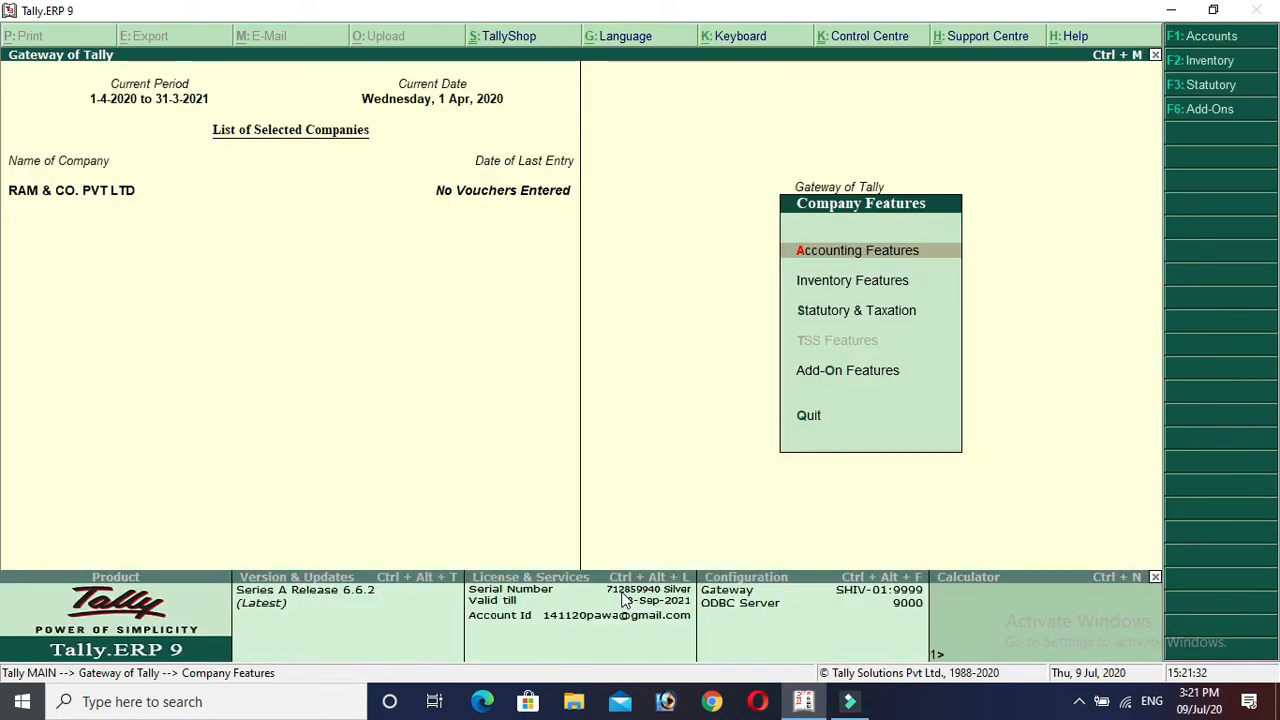
key(Escape)
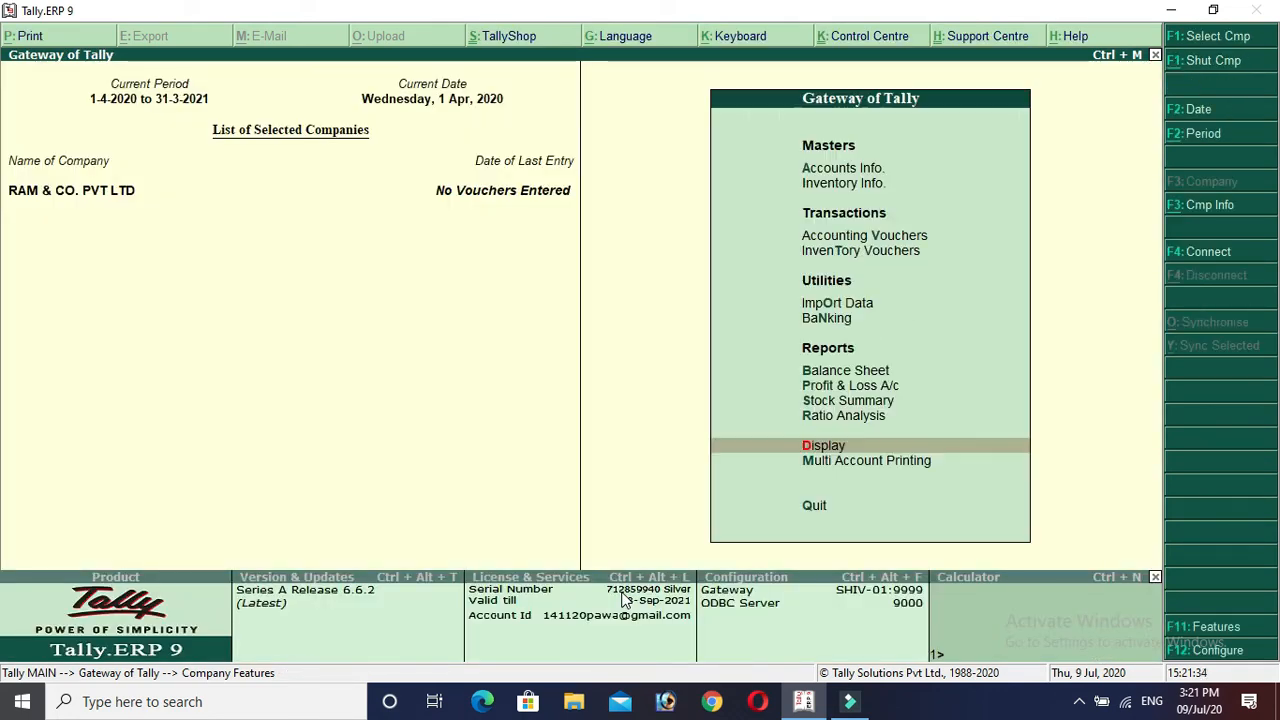
key(Escape)
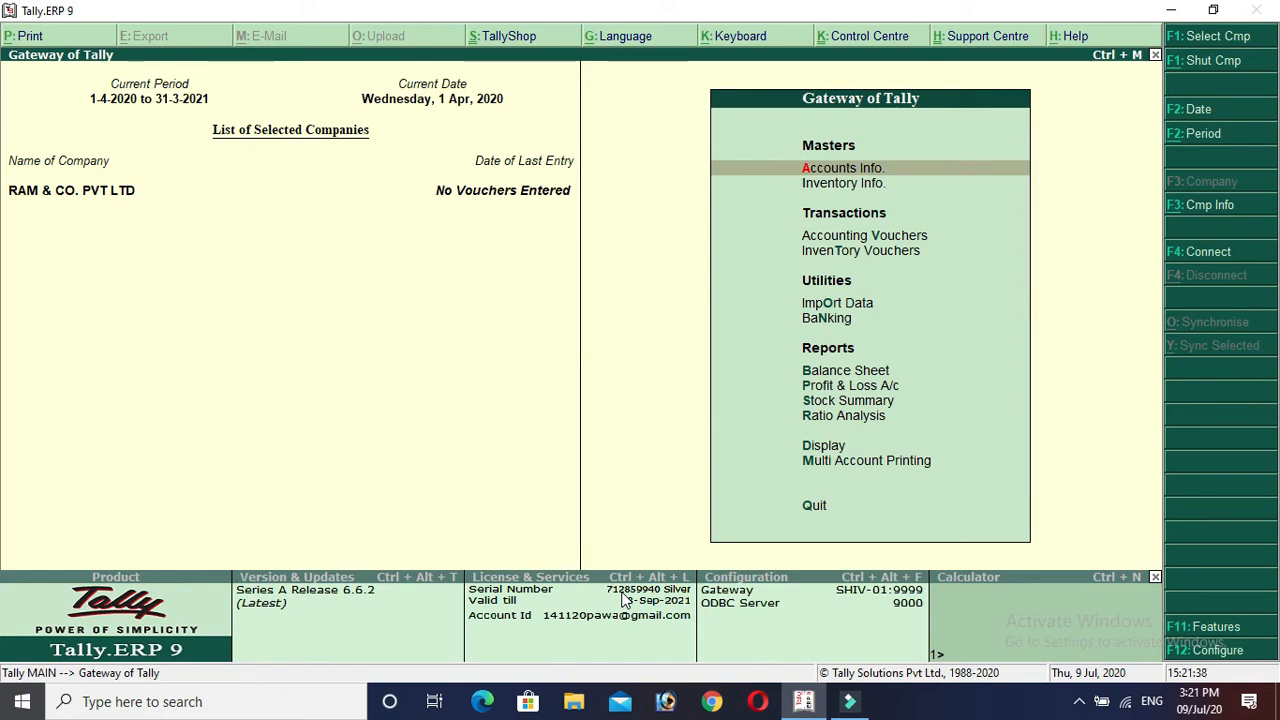
Go to Accounts Info > Ledgers.
key(Down)
key(Down)
key(Down)
key(Up)
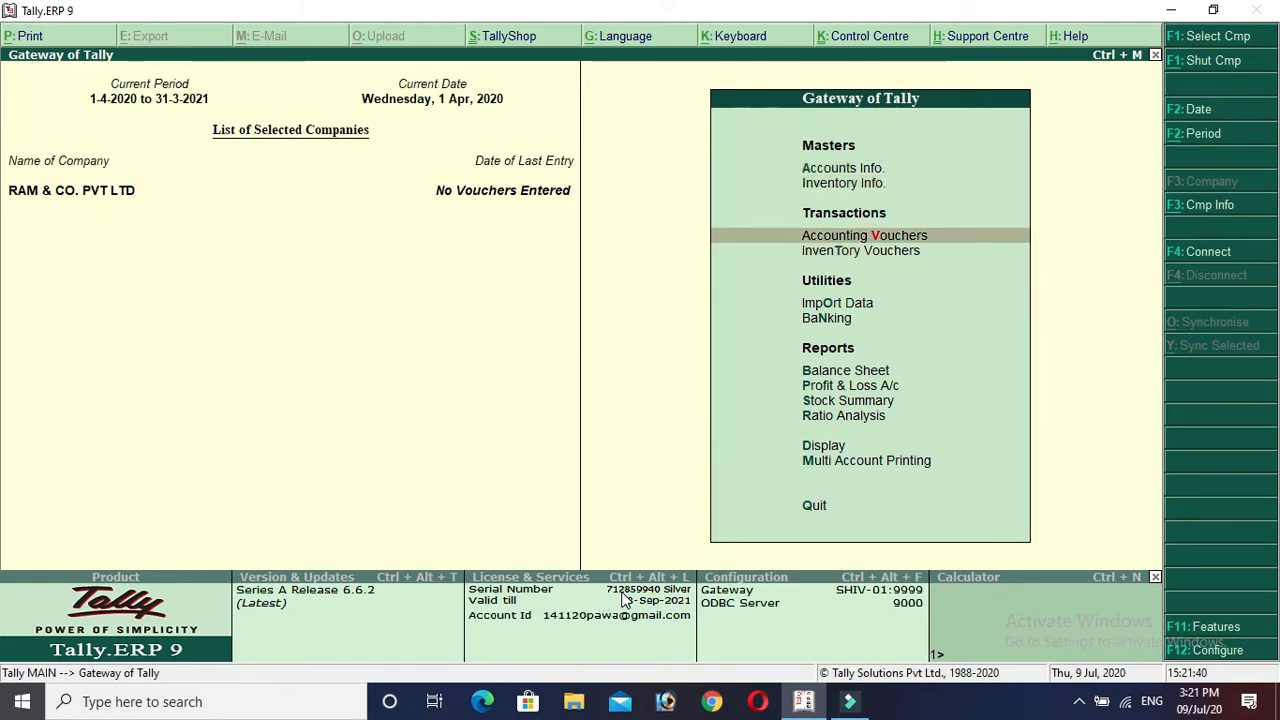
key(Up)
key(Up)
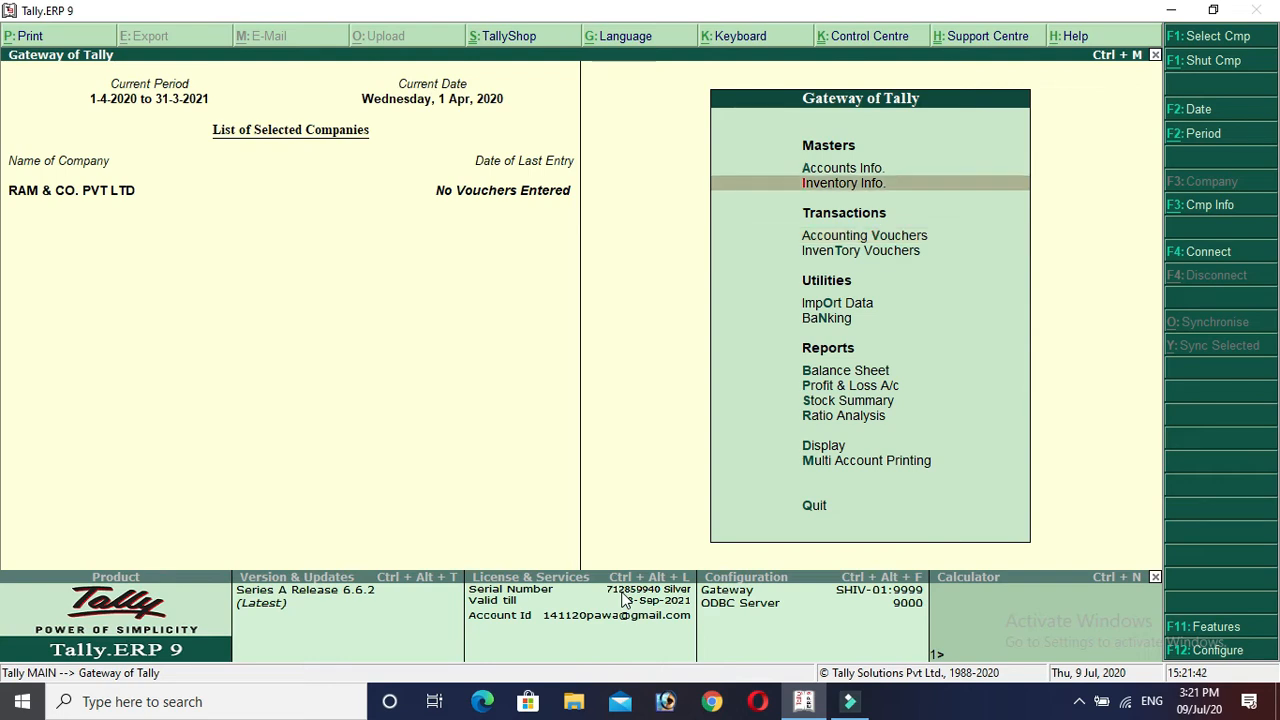
key(Return)
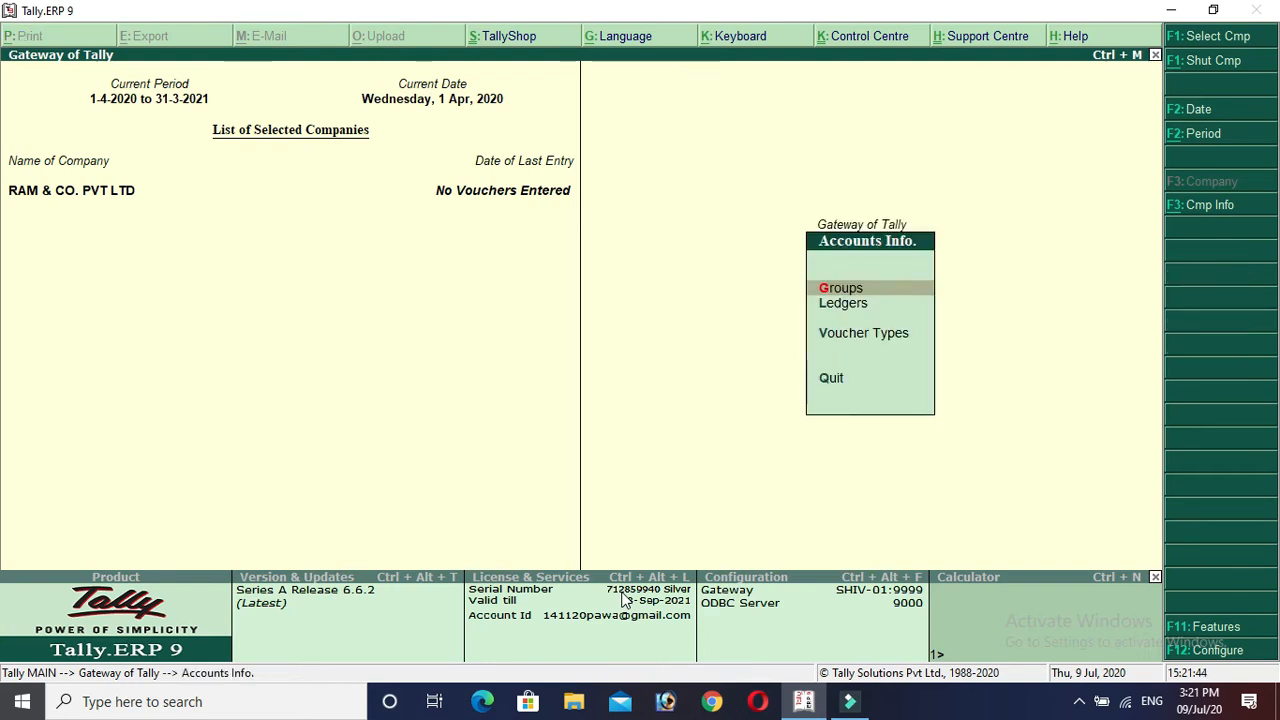
key(Down)
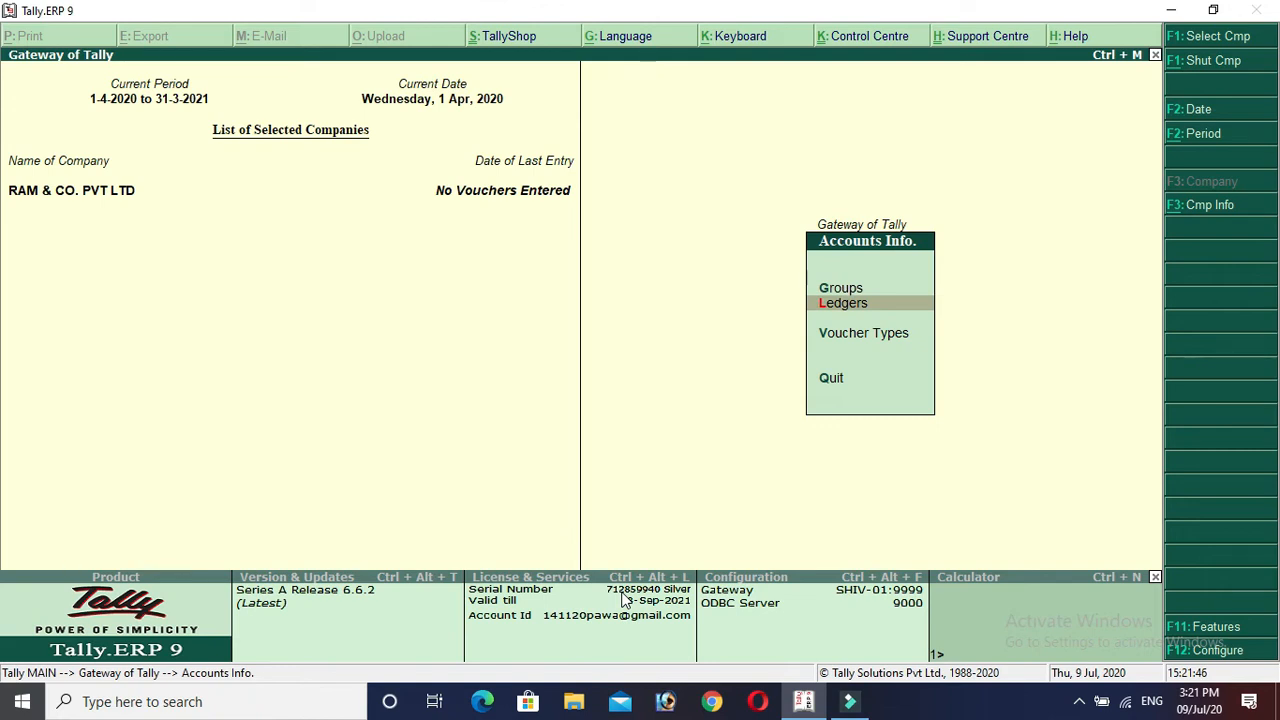
key(Return)
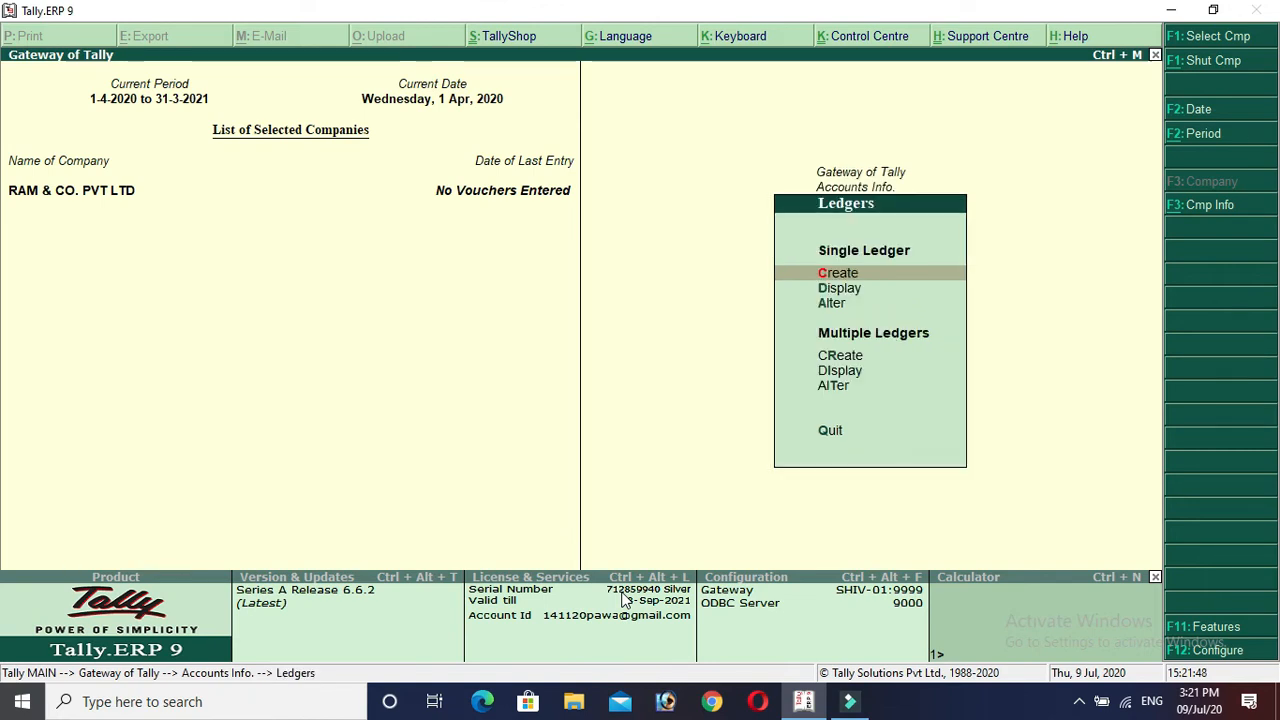
Display the existing ledgers, only Cash and Profit & Loss A/c.
key(Down)
key(Down)
key(Down)
key(Down)
key(Down)
key(Down)
key(Up)
key(Up)
key(Up)
key(Up)
key(Up)
key(Up)
key(Down)
key(Down)
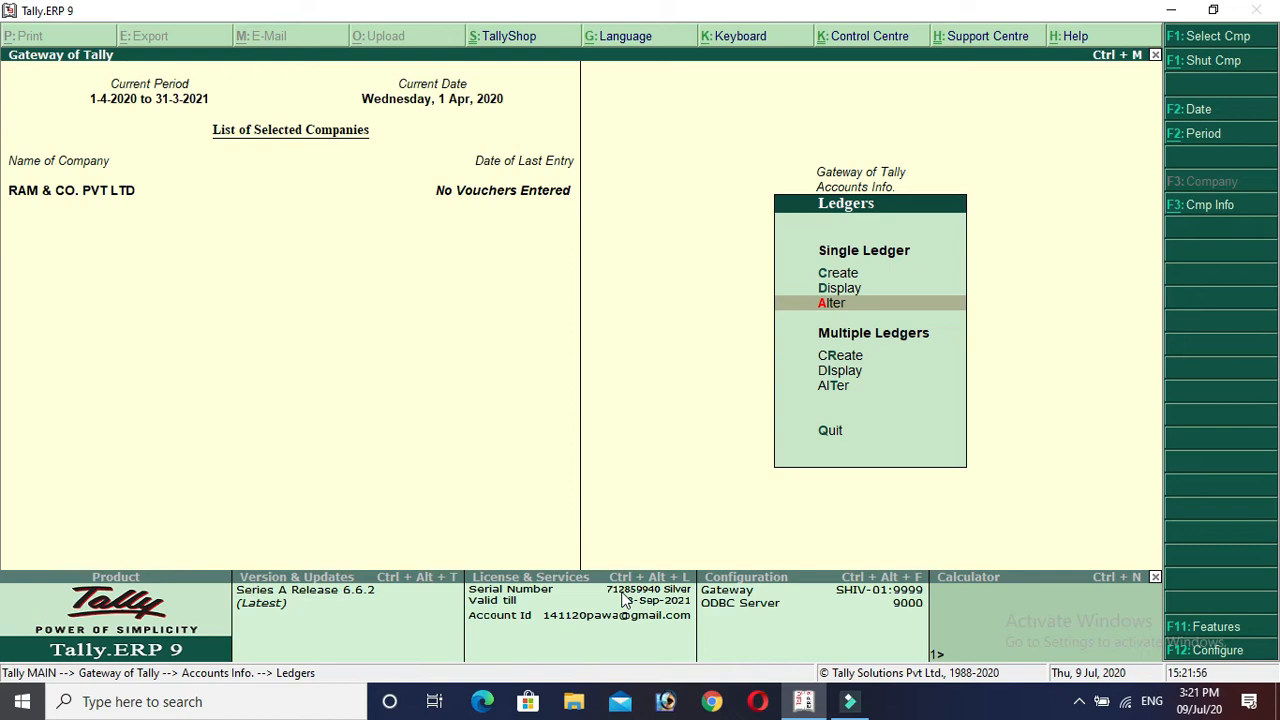
key(Up)
key(Up)
key(Down)
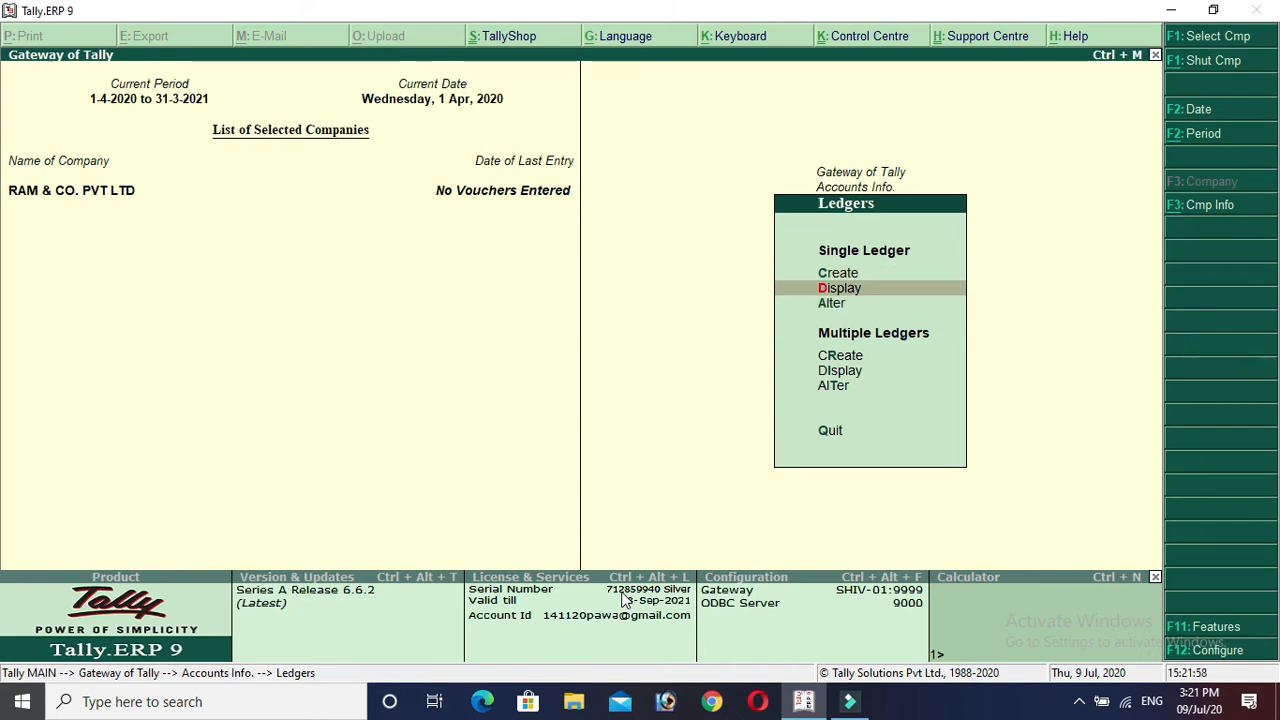
key(Return)
key(Down)
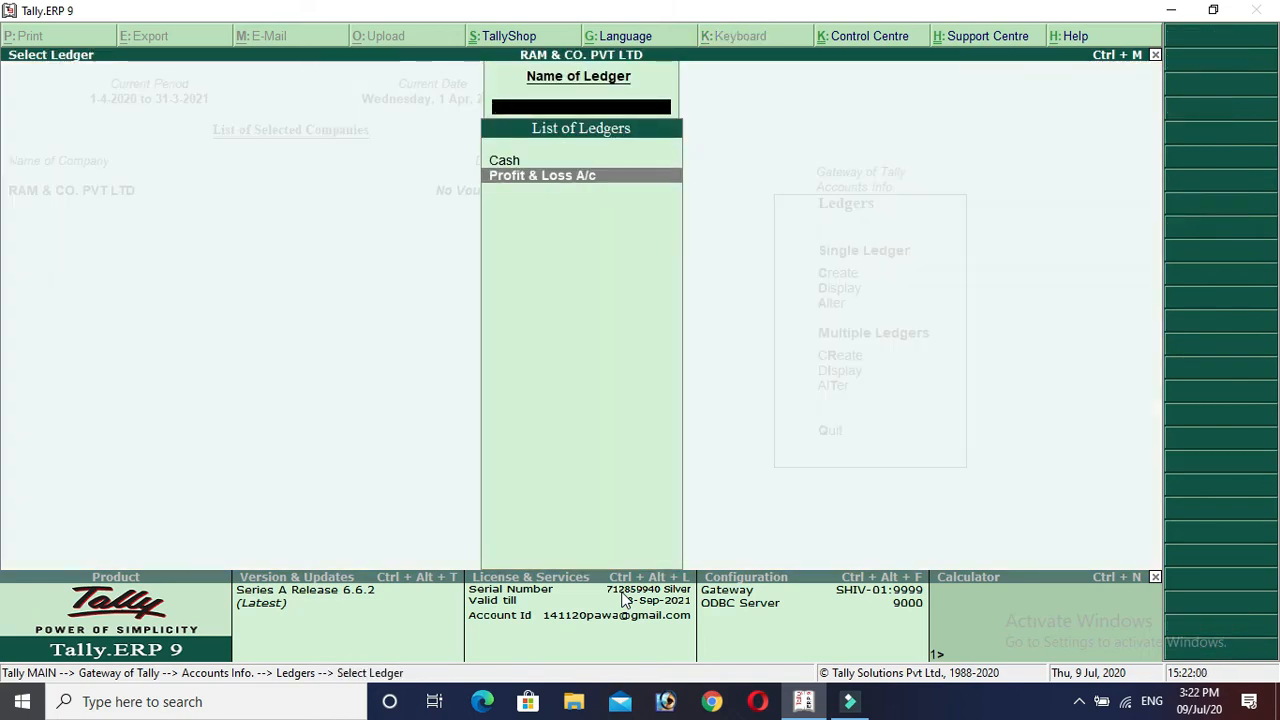
key(Escape)
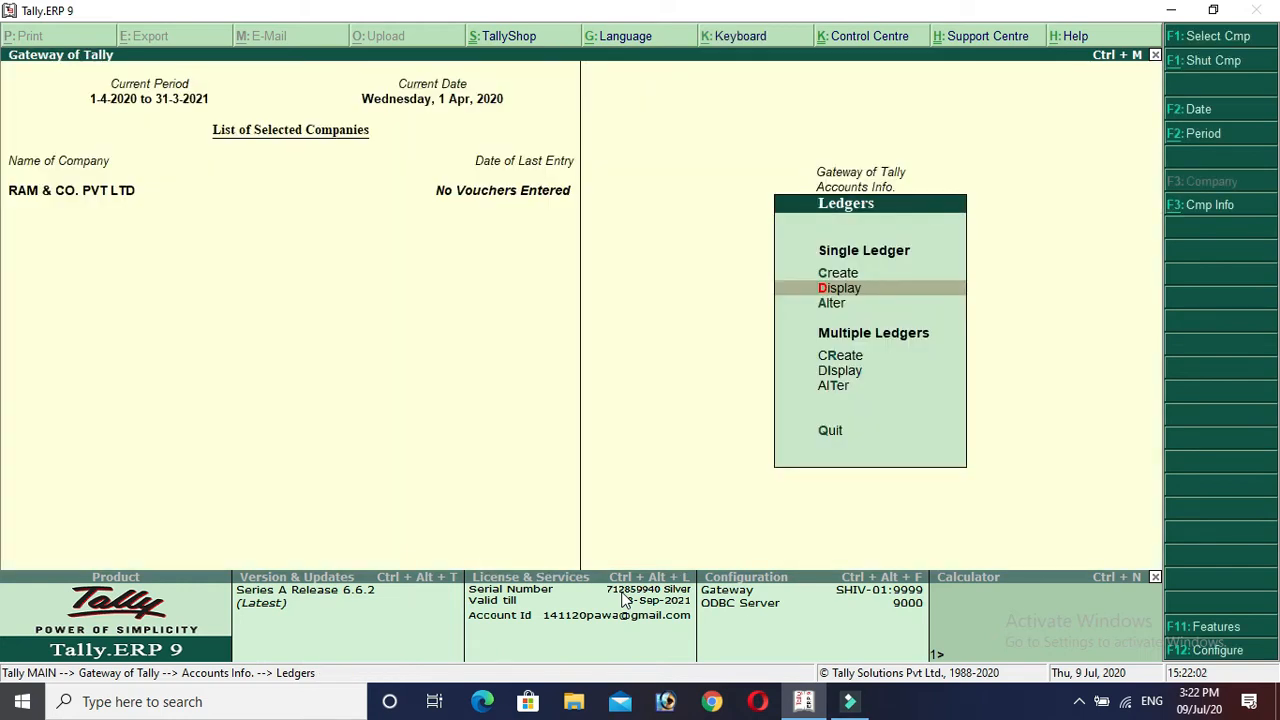
Check the ledgers available to alter, then highlight Create.
key(Down)
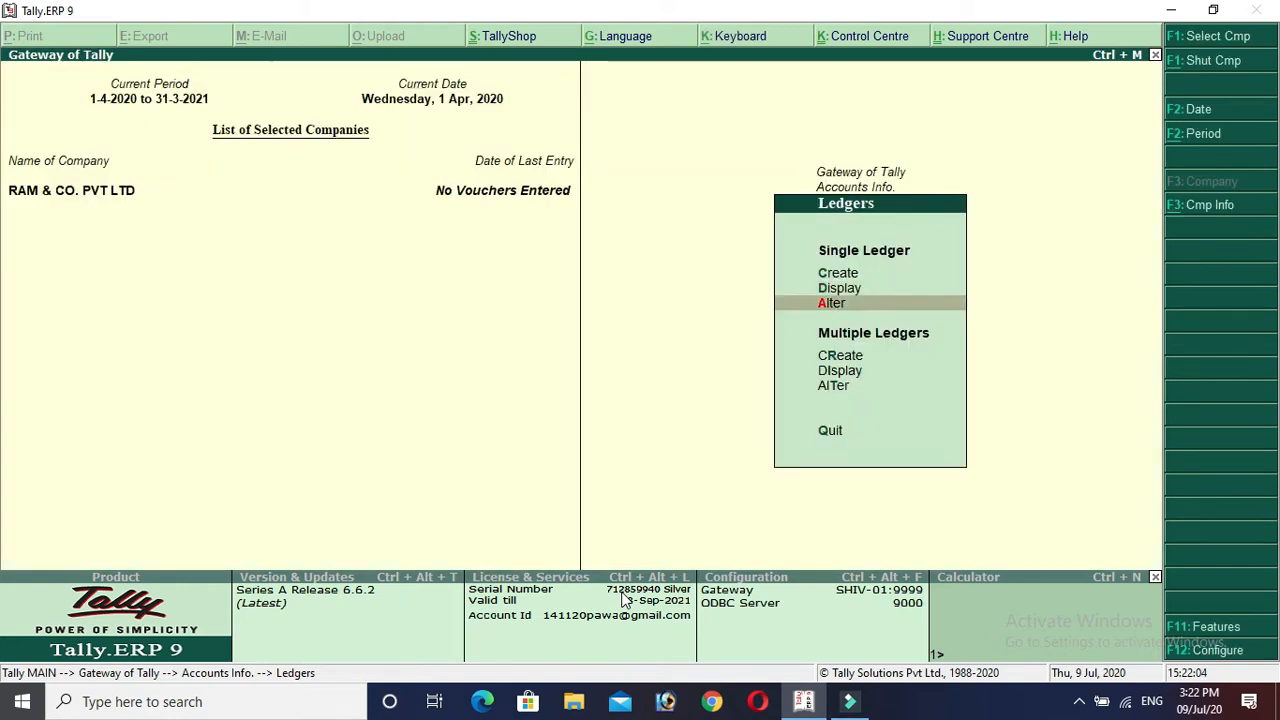
key(Return)
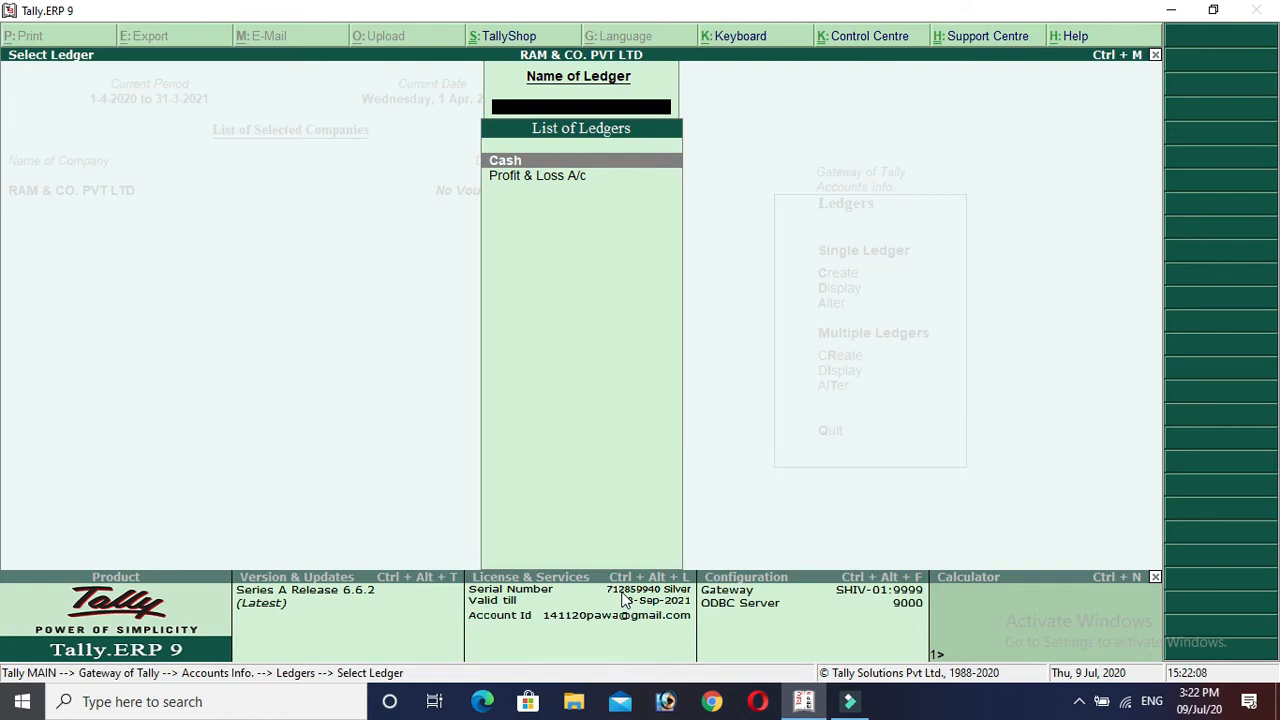
key(Escape)
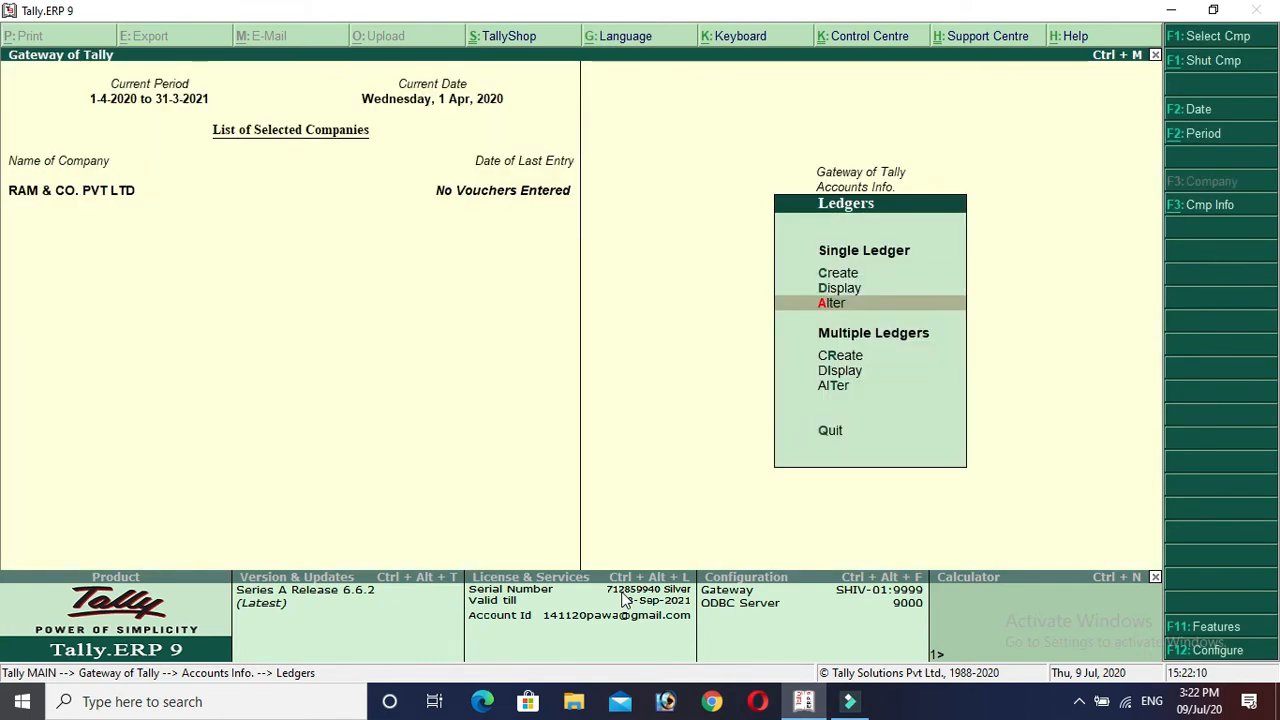
key(Up)
key(Up)
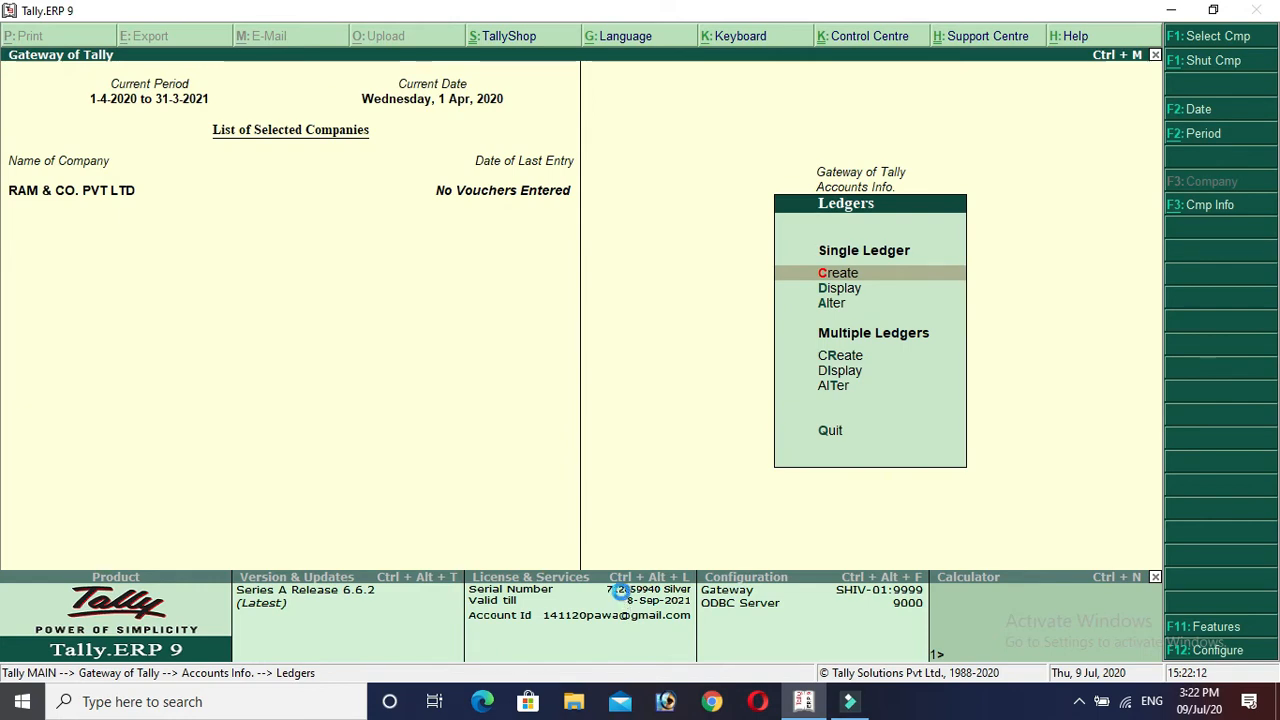
Create ledger STATE BANK OF INDIA under Bank Accounts.
key(Return)
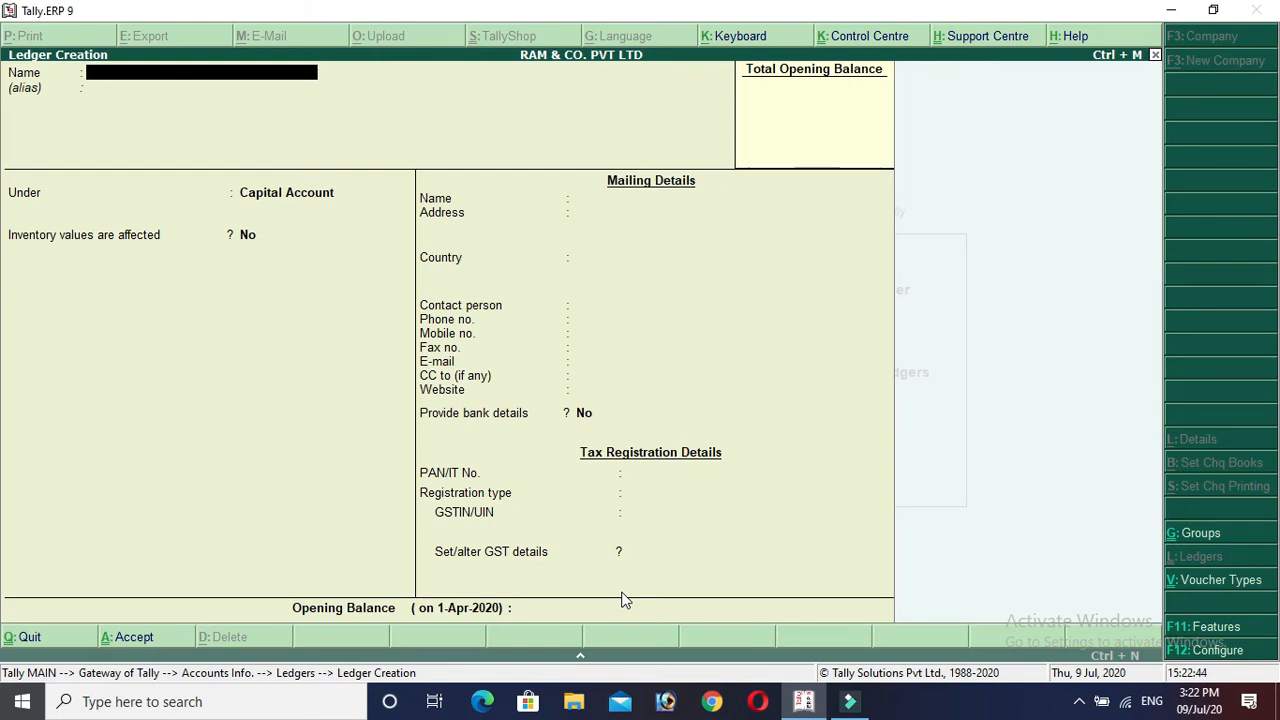
text(STATE BANK OF INDIA)
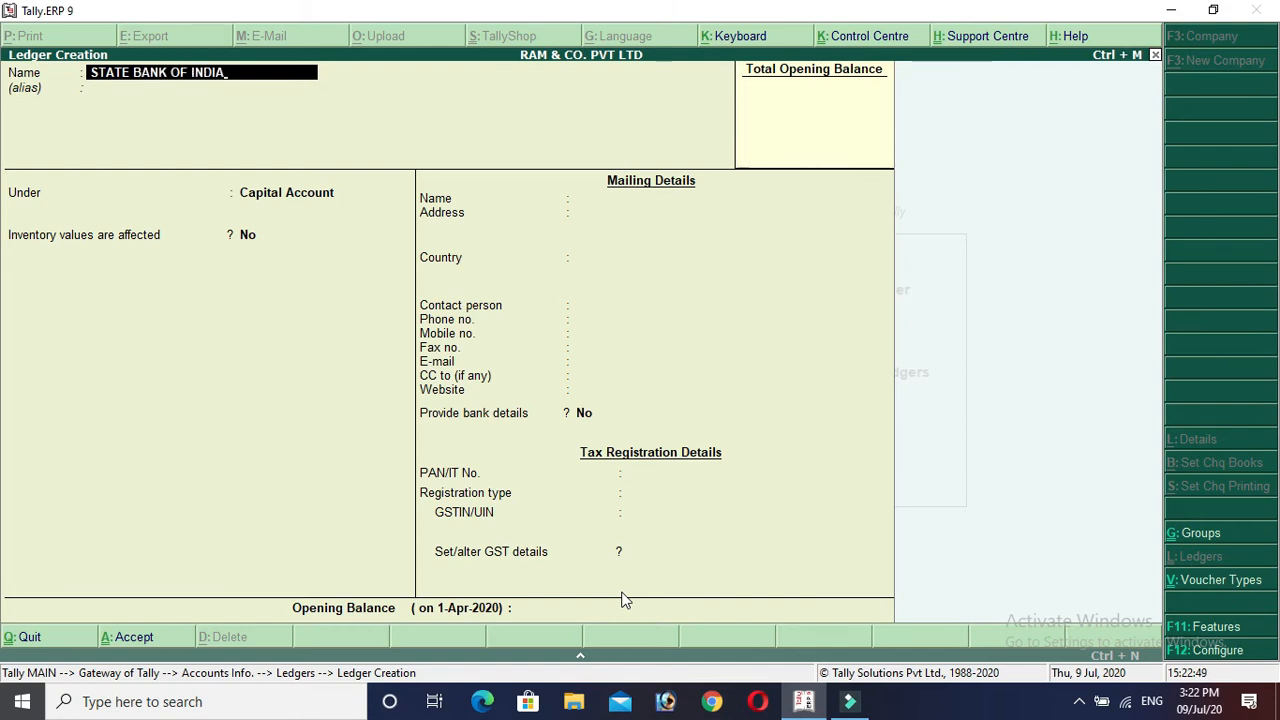
key(Return)
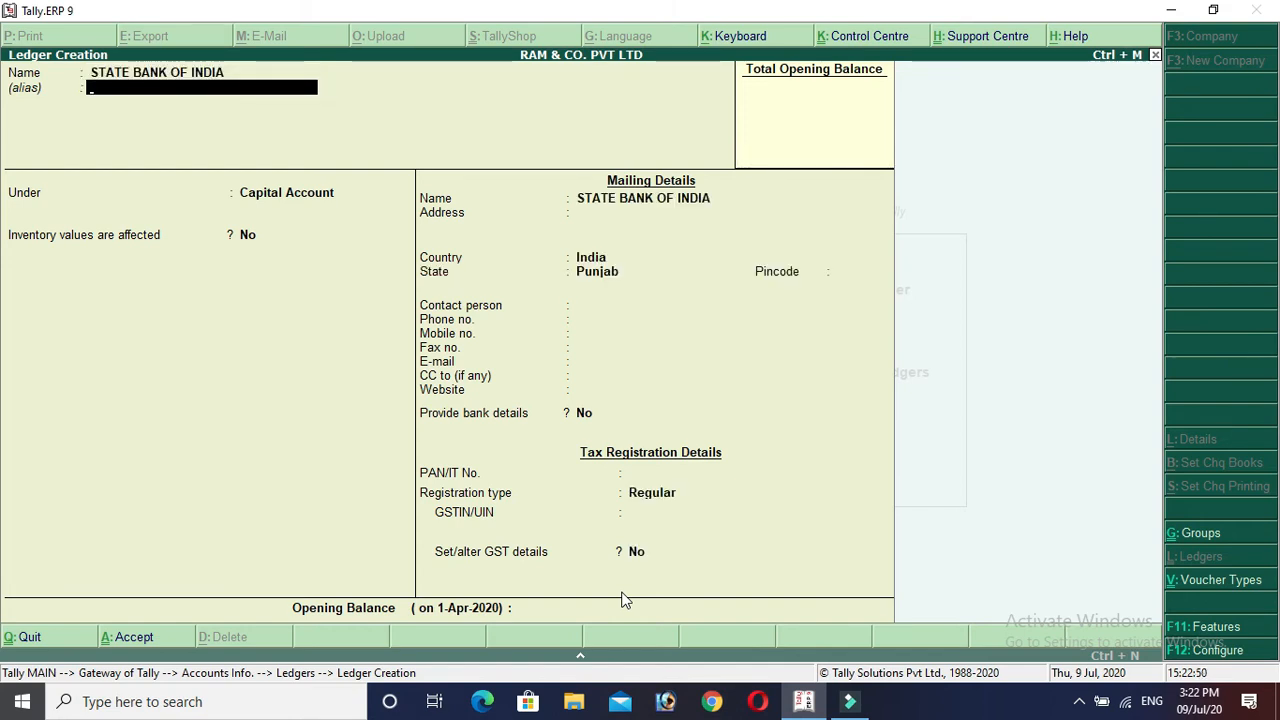
key(Return)
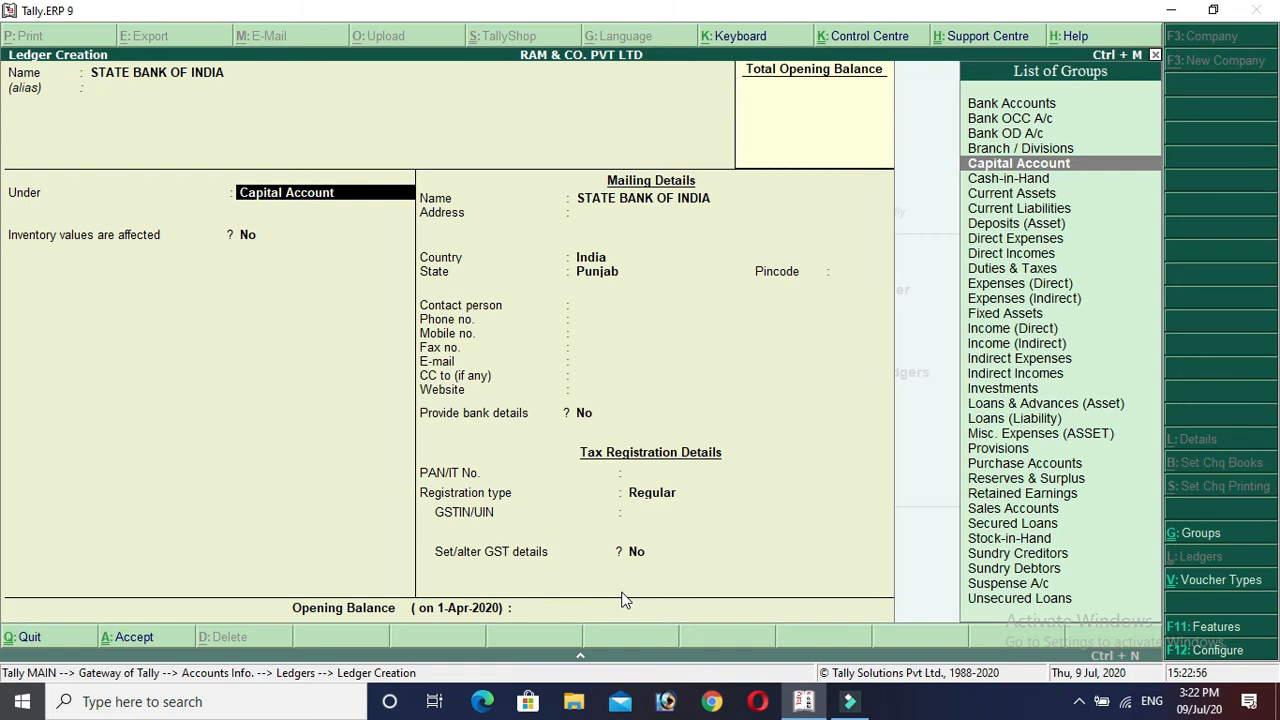
text(BA)
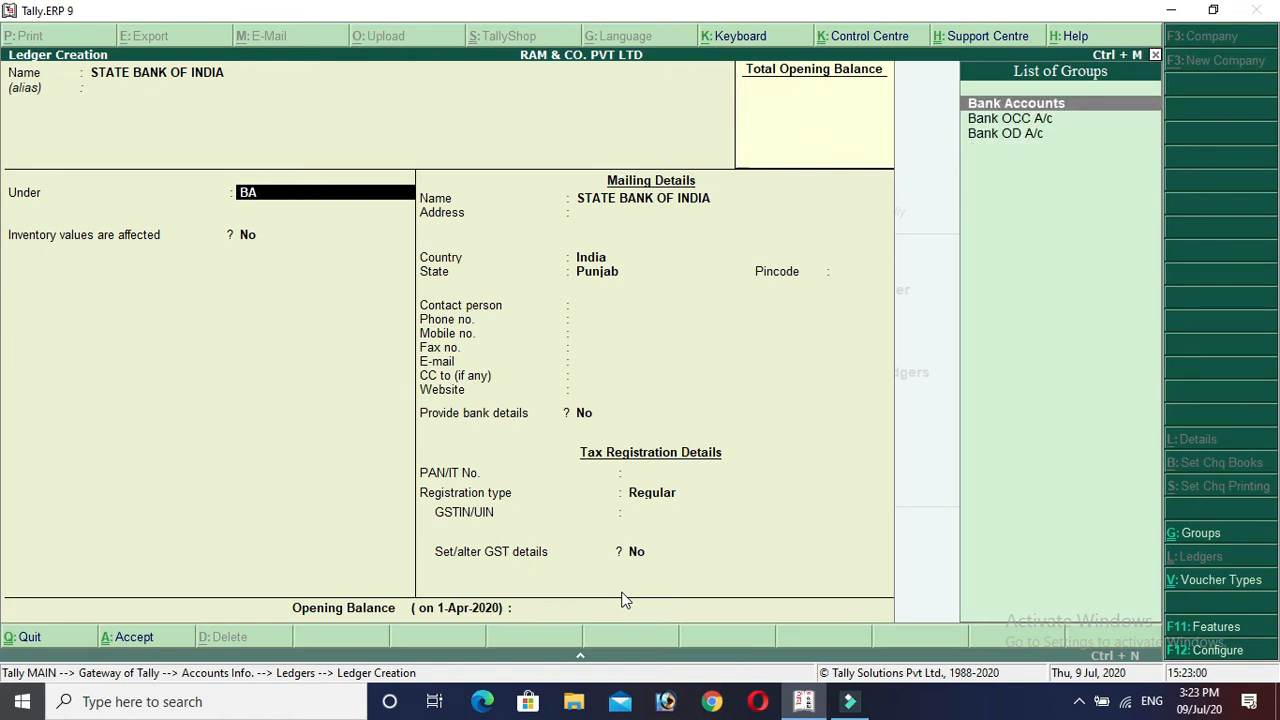
key(Return)
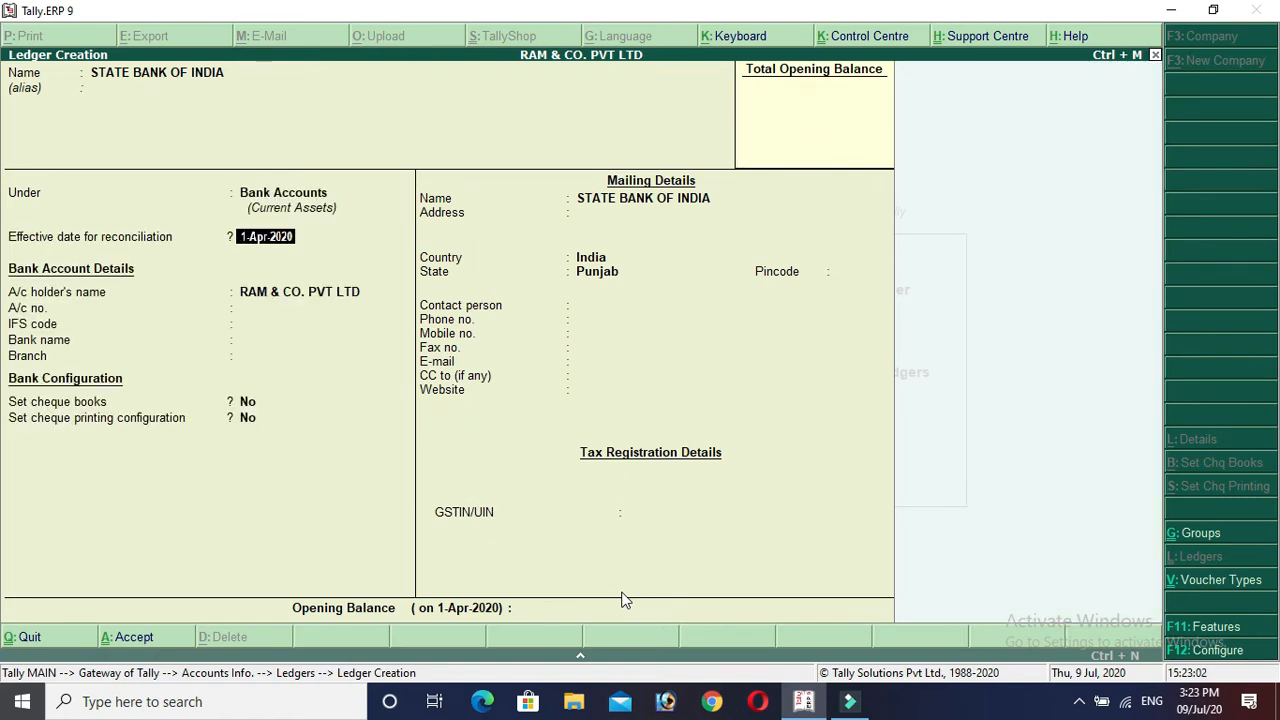
Enter the bank account number and IFS code SBIN005771.
key(Return)
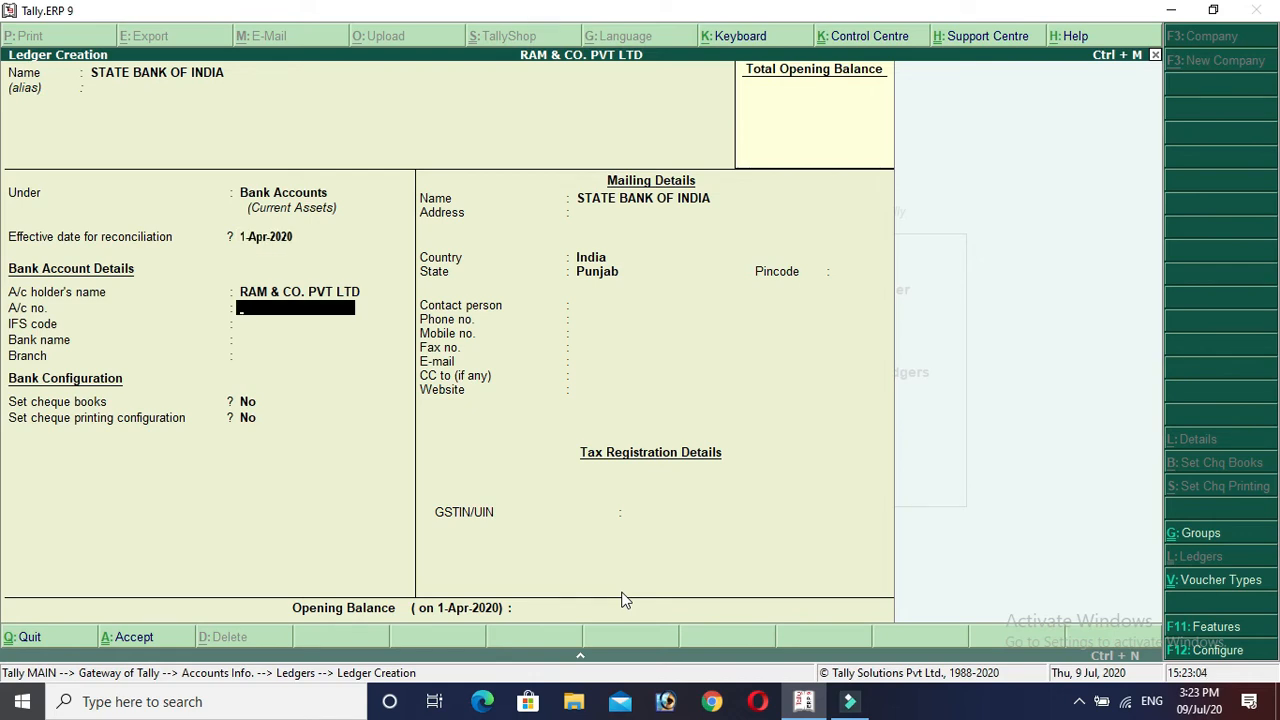
key(Return)
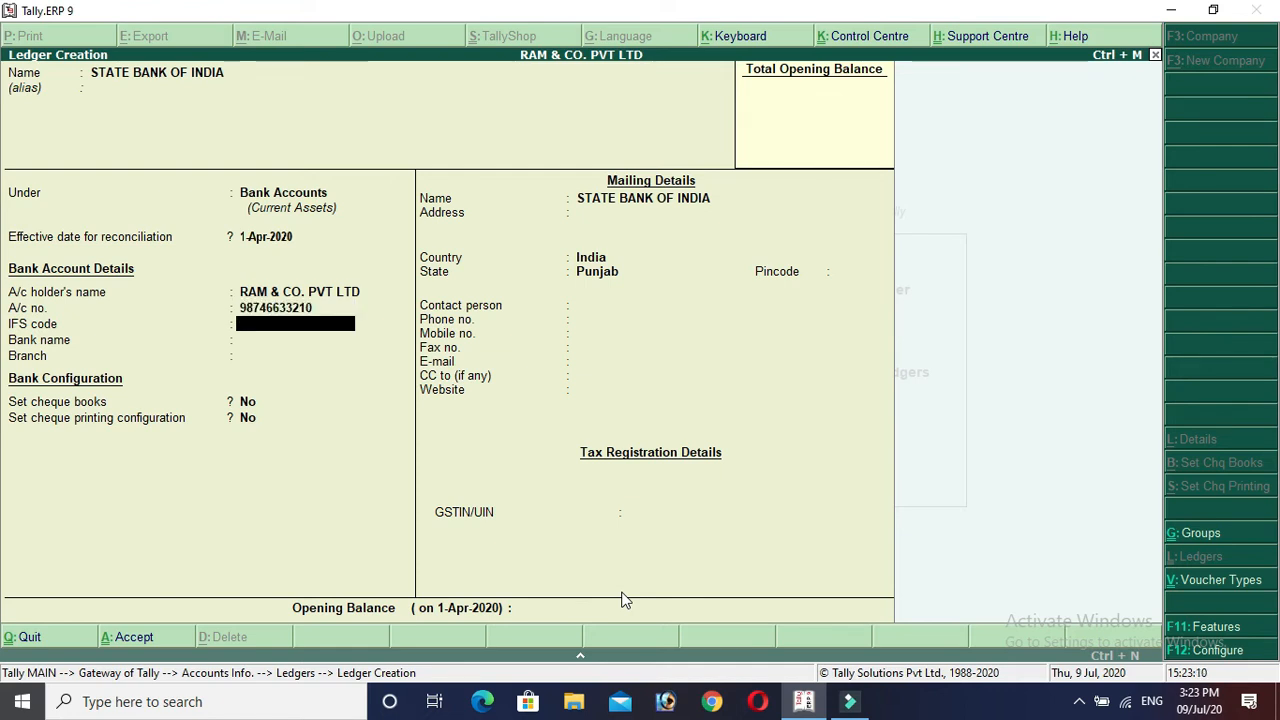
text(SBIN00)
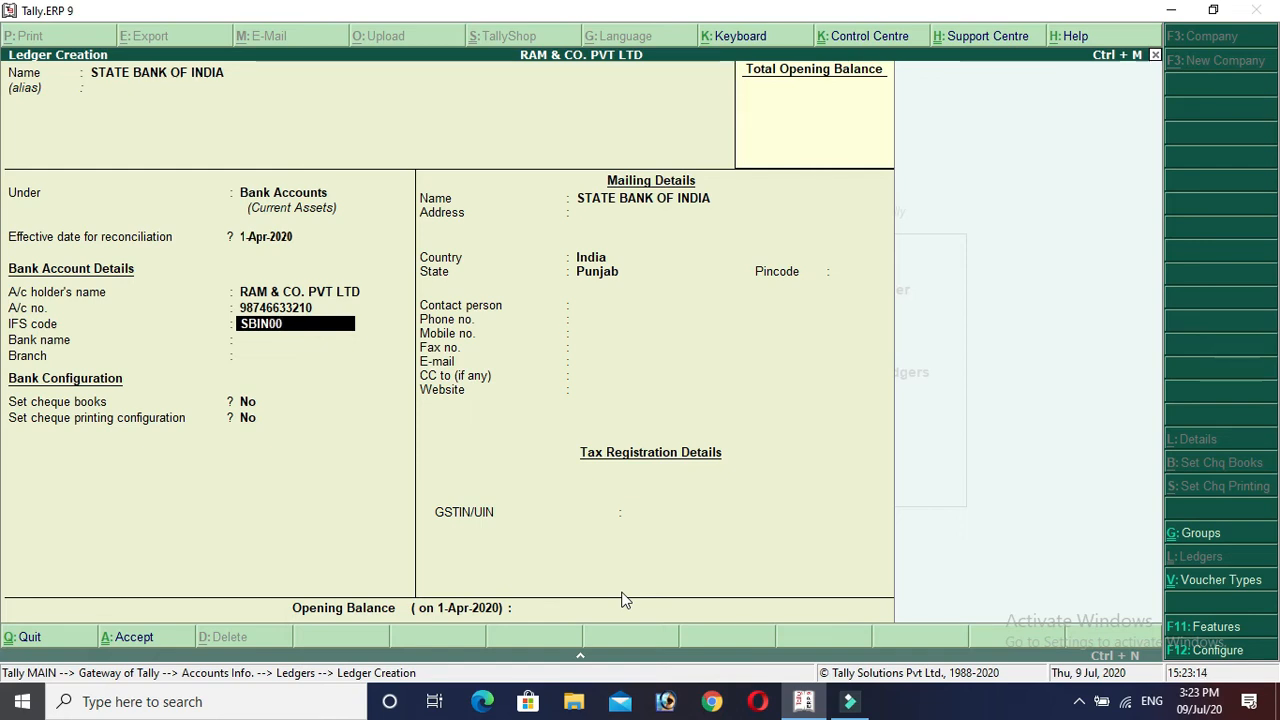
text(5771)
Set the bank name to State Bank of India (India) and branch SAHNEWAL.
key(Return)
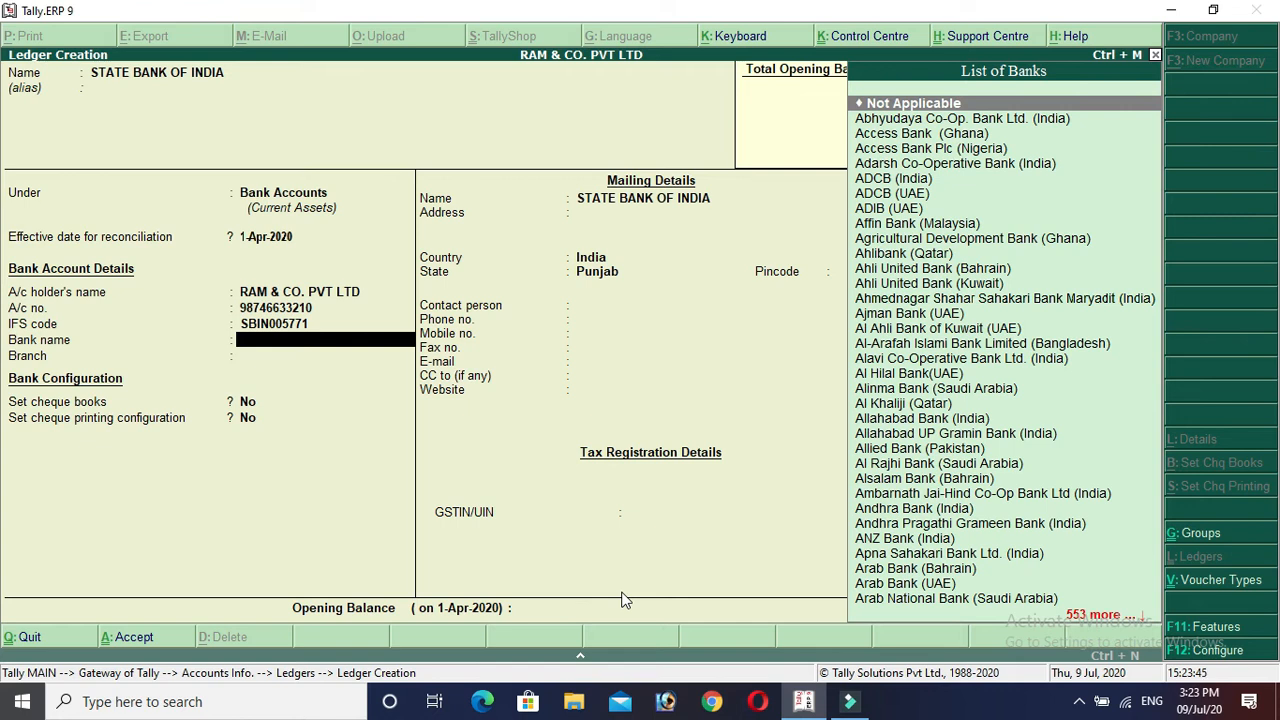
text(S)
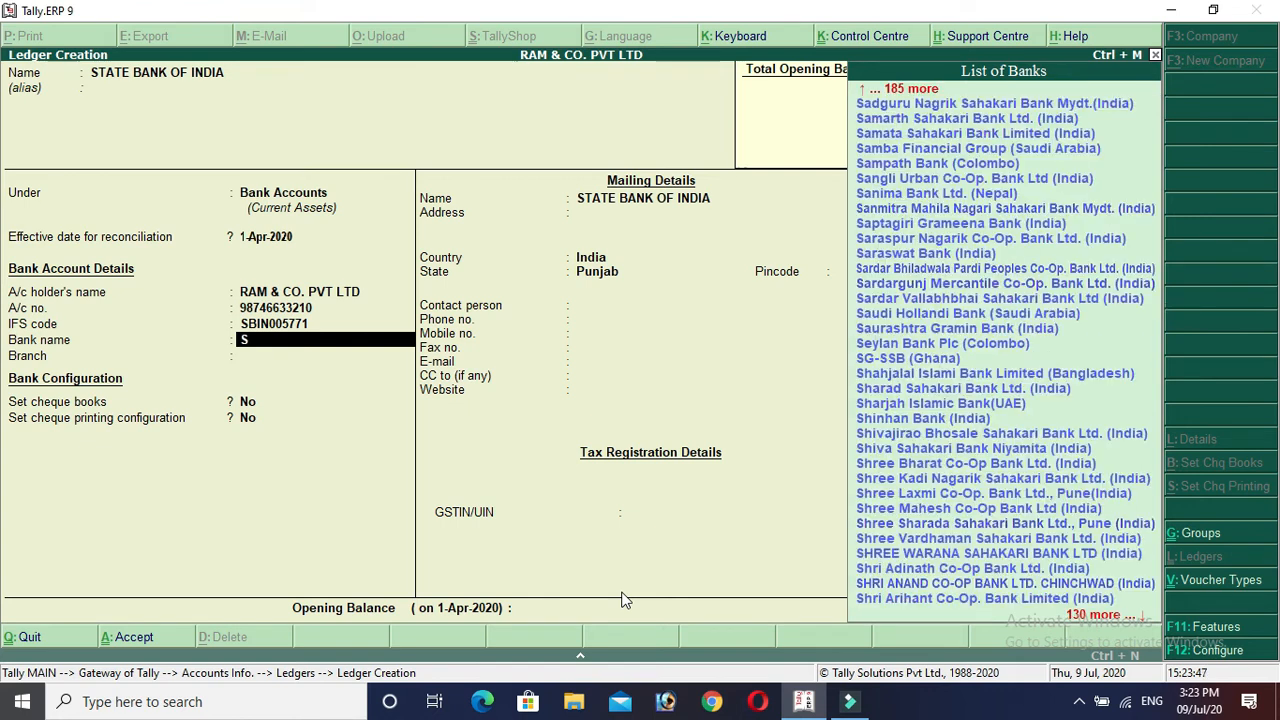
text(TAT)
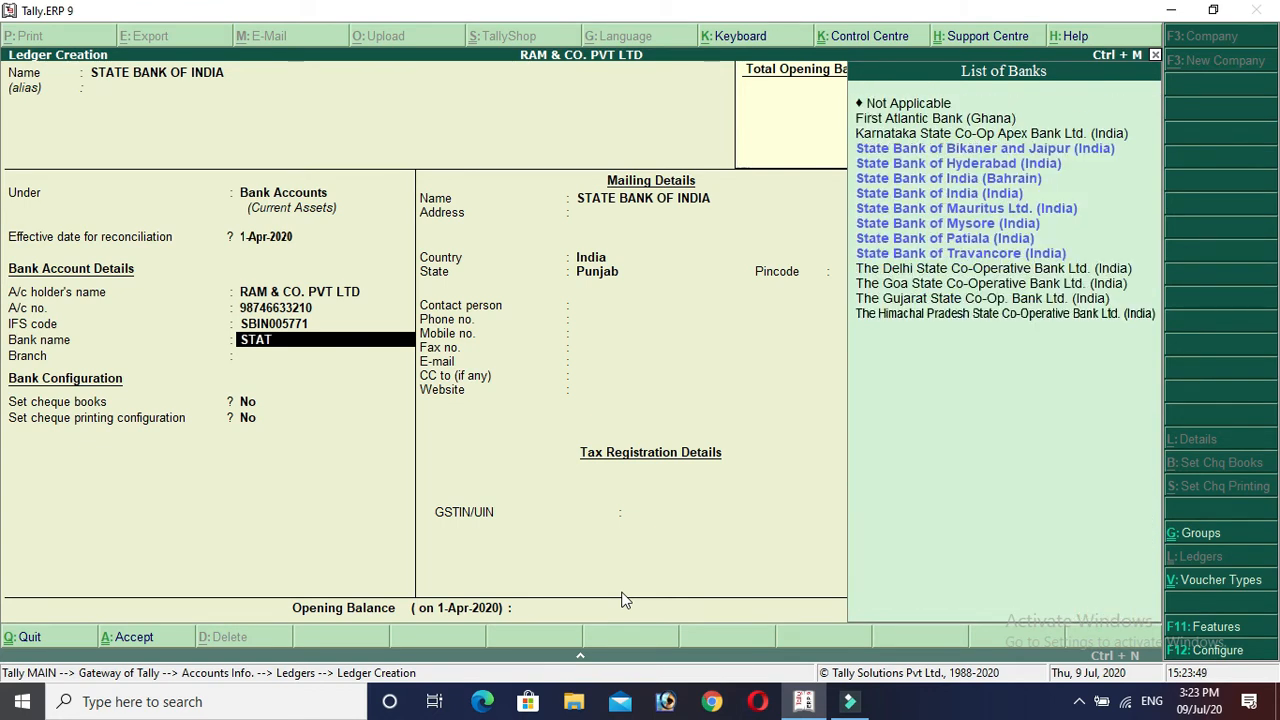
key(Up)
key(Up)
key(Up)
key(Up)
key(Up)
key(Up)
key(Up)
key(Up)
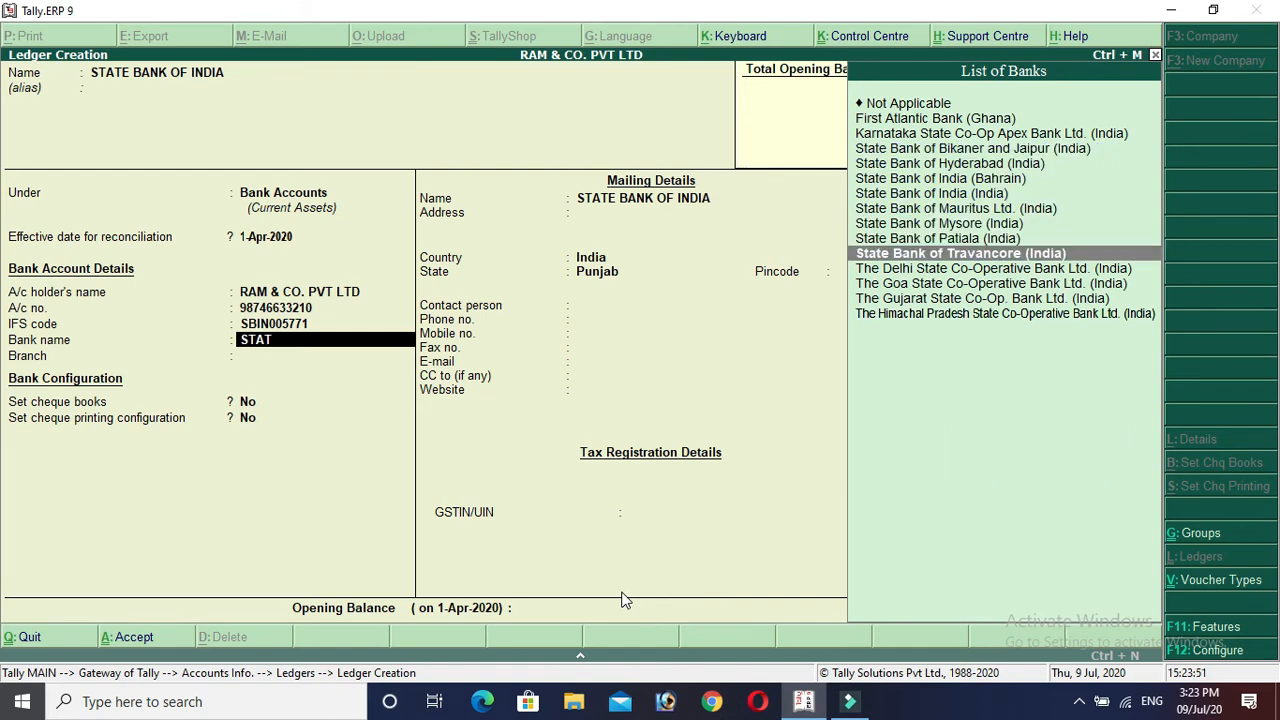
key(Return)
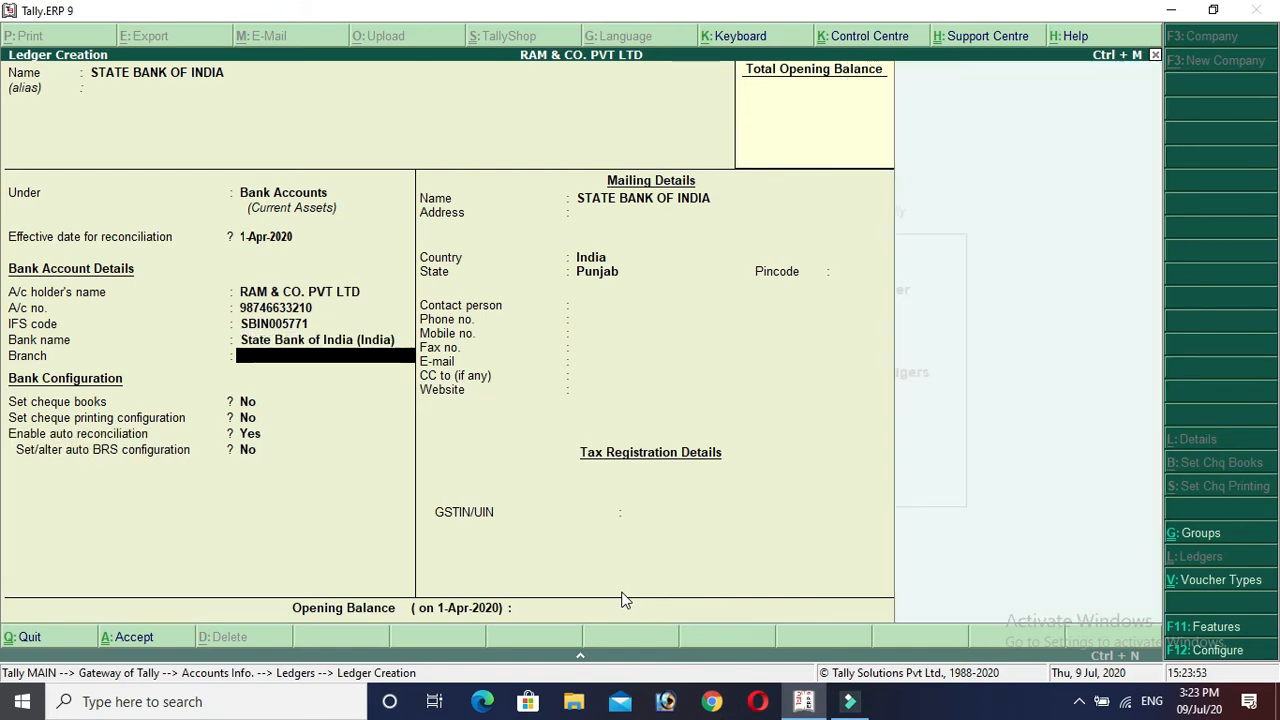
text(SAHNEWAL)
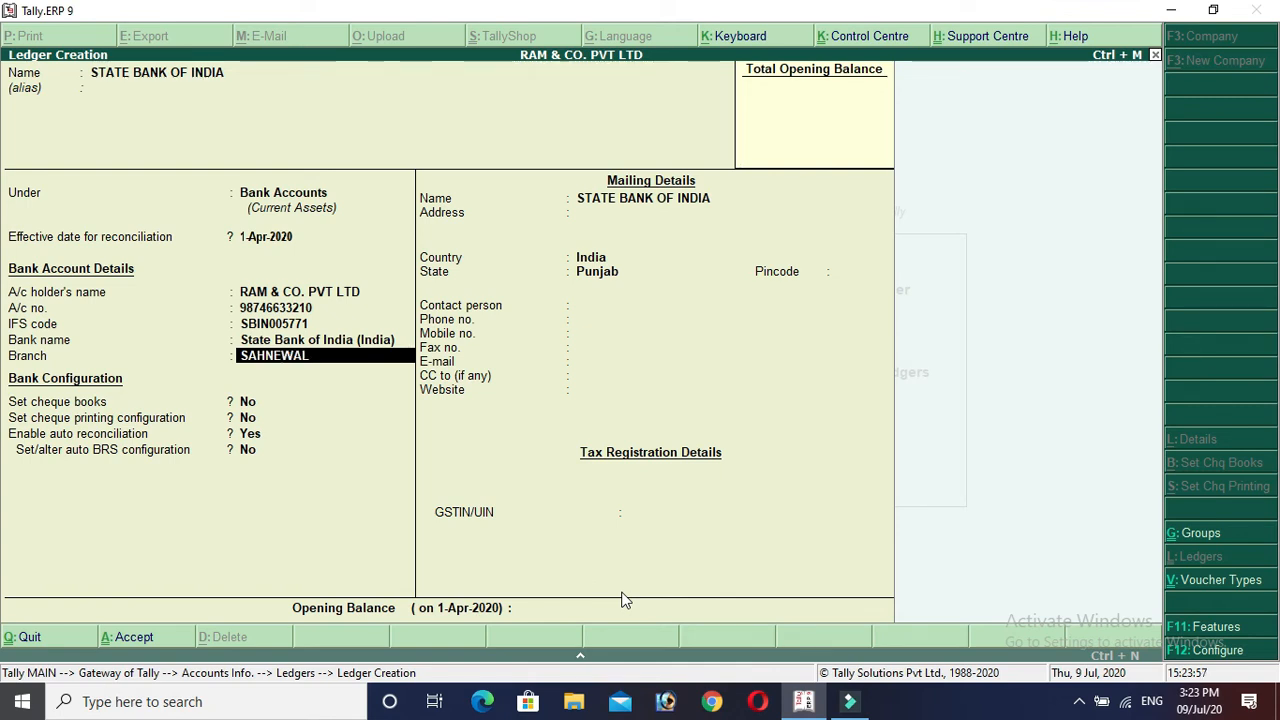
key(Return)
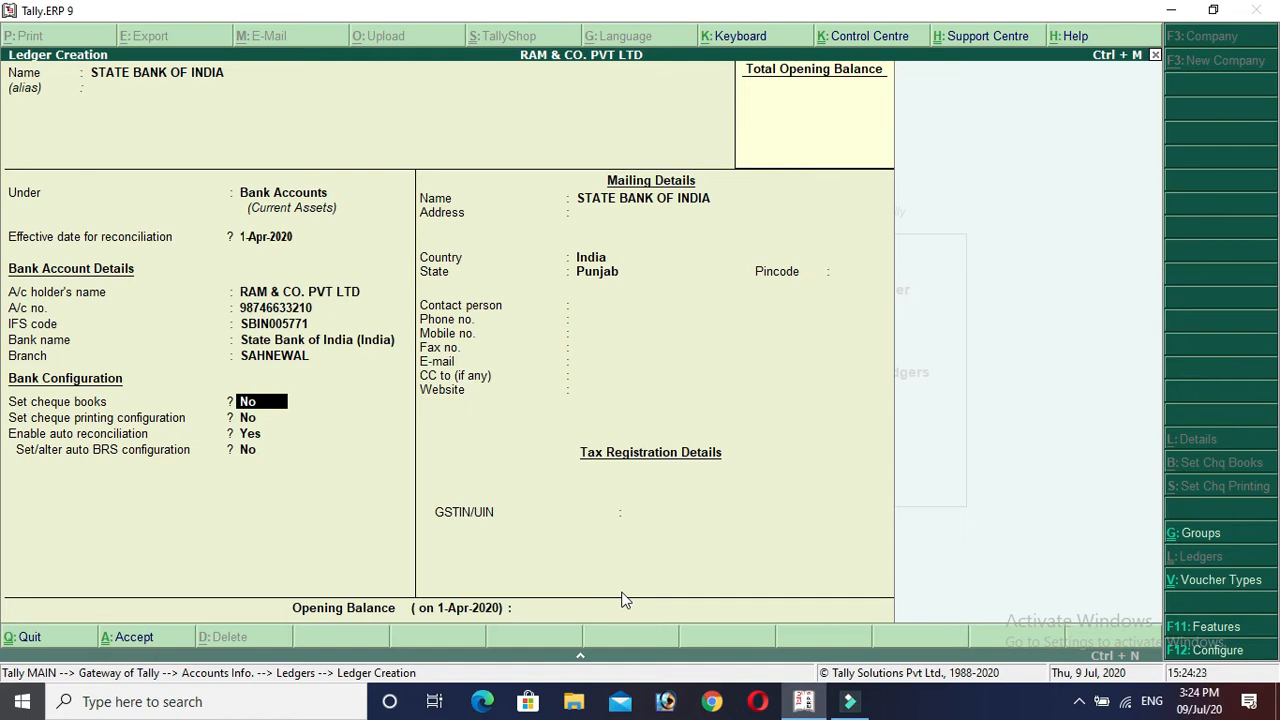
Keep default bank configuration and mailing details, passing the GSTIN warning.
key(Return)
key(Return)
key(Return)
key(Return)
key(Return)
key(Return)
key(Return)
key(Return)
key(Return)
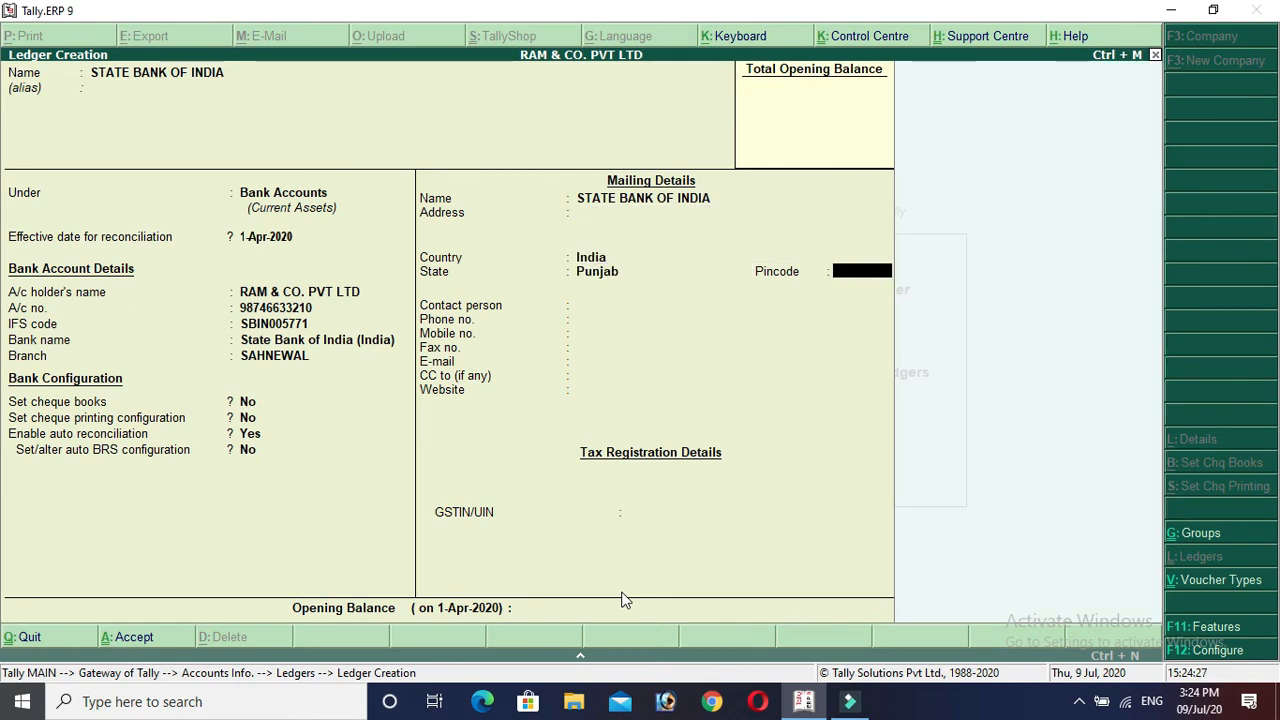
key(Return)
key(Return)
key(Return)
key(Return)
key(Return)
key(Return)
key(Return)
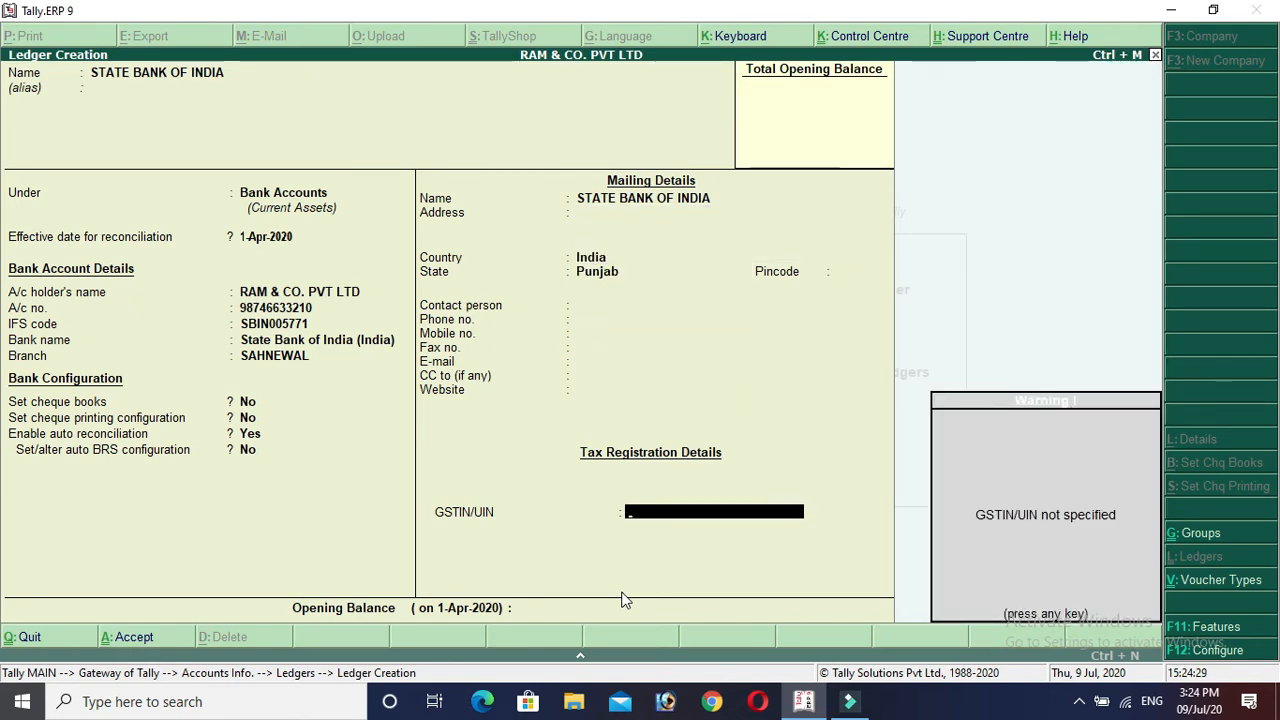
key(Return)
key(Return)
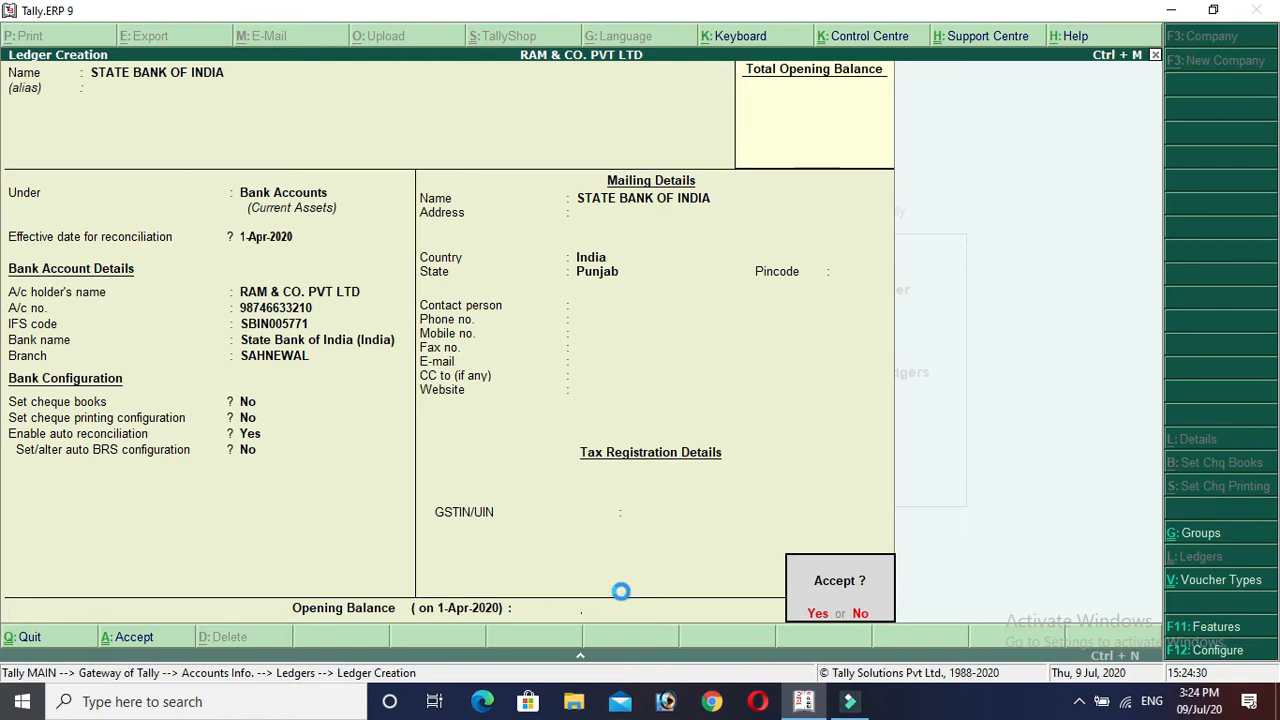
key(Return)
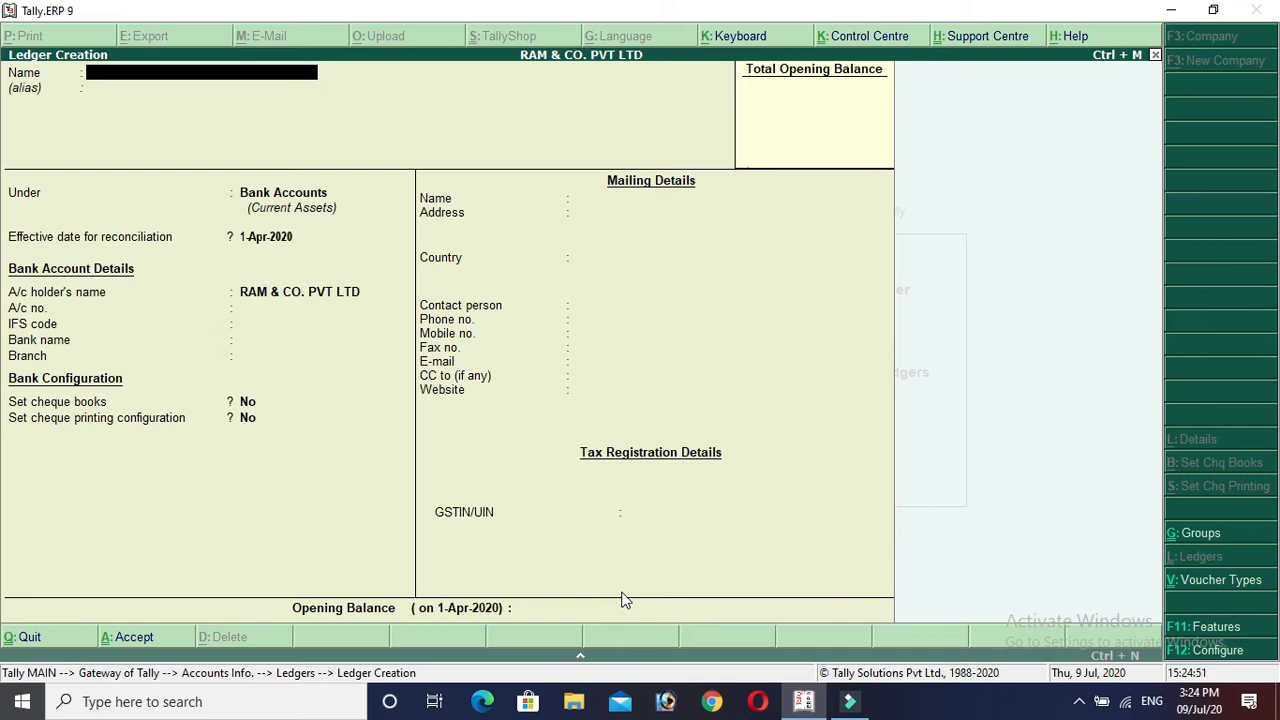
Create ledger EASTMAN CAST AND FORGE LTD under Sundry Debtors.
text(EAST)
key(BackSpace)
text(STMAN CAST AND FORG E)
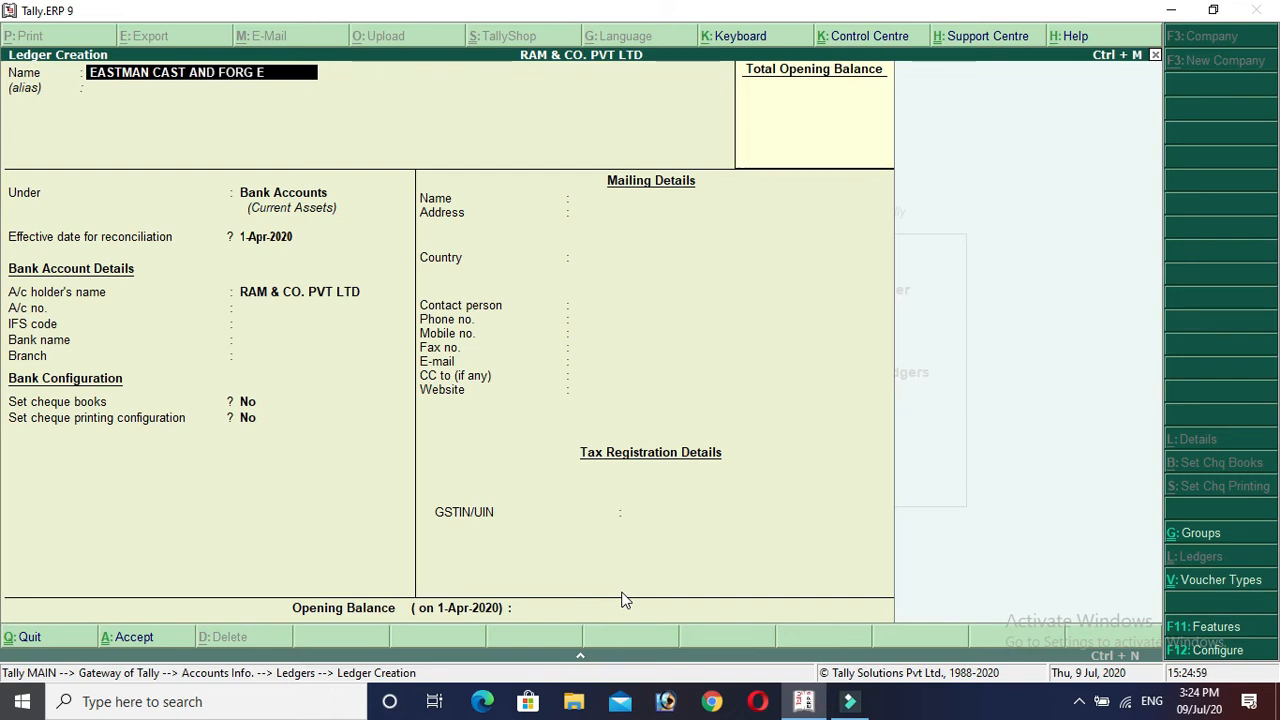
key(BackSpace)
key(BackSpace)
text(E LTD.)
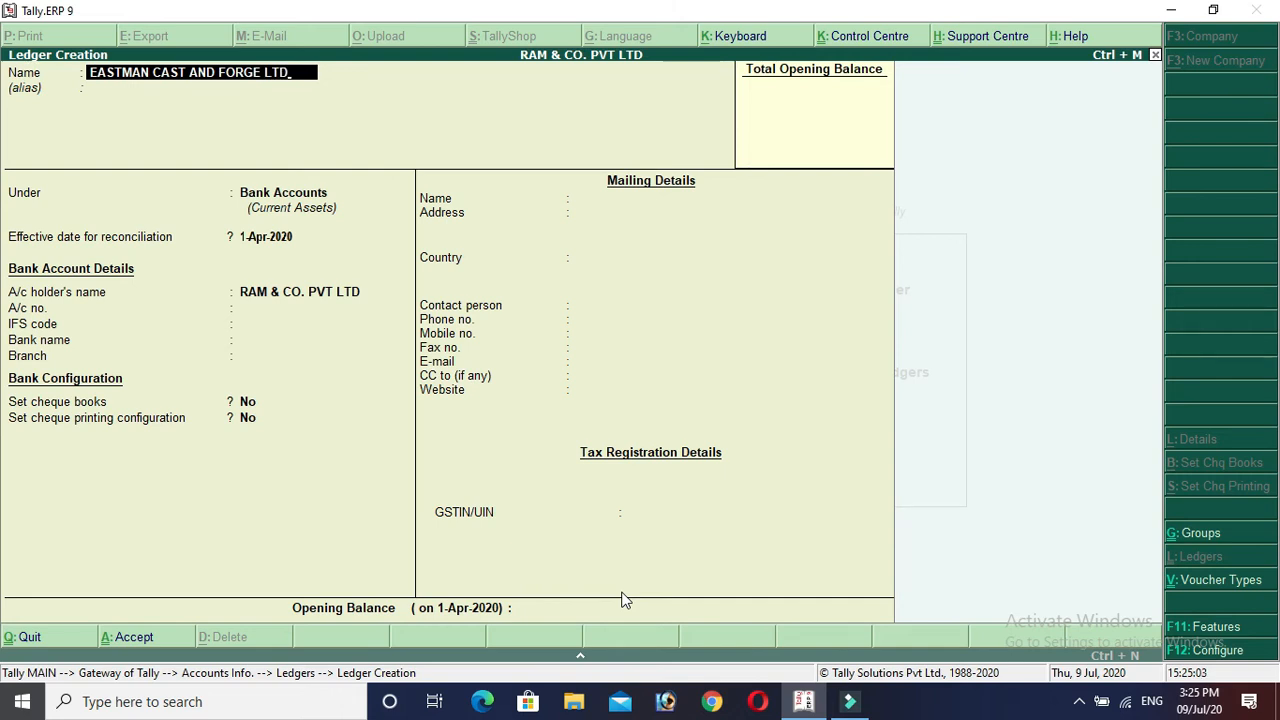
key(Return)
key(Return)
text(SUN)
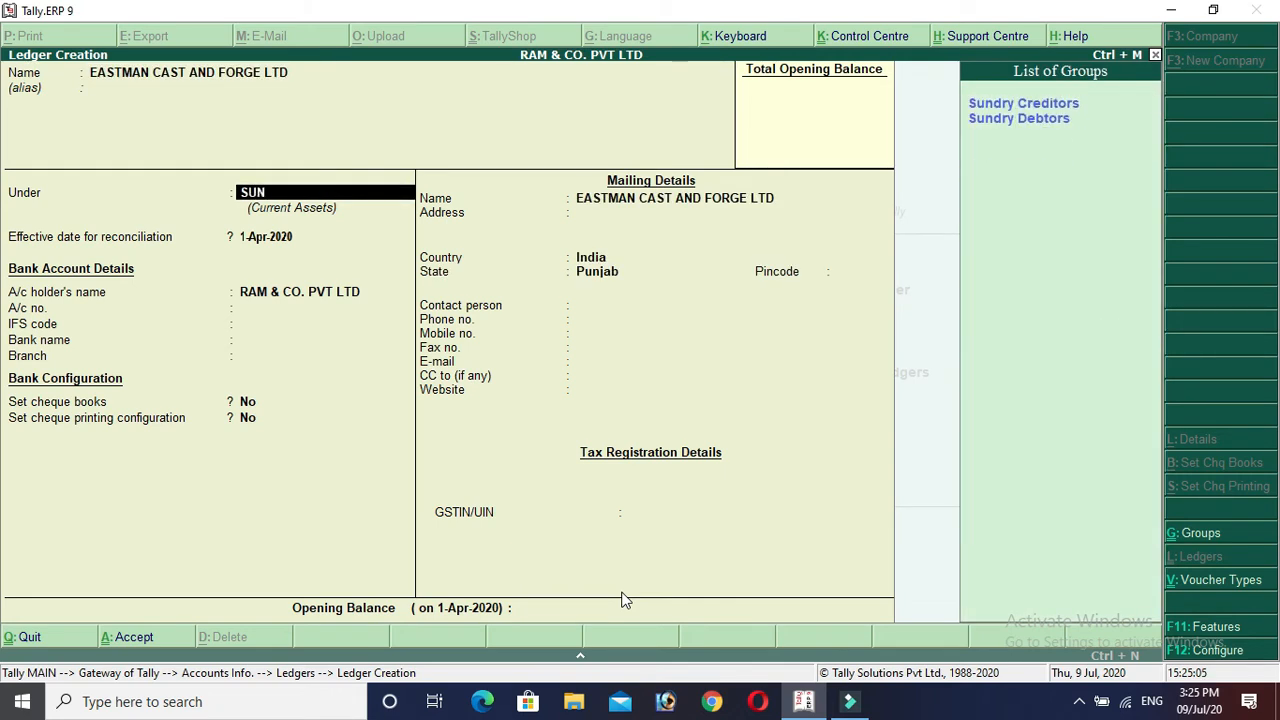
key(Down)
key(Return)
key(Return)
key(Return)
key(Return)
key(Return)
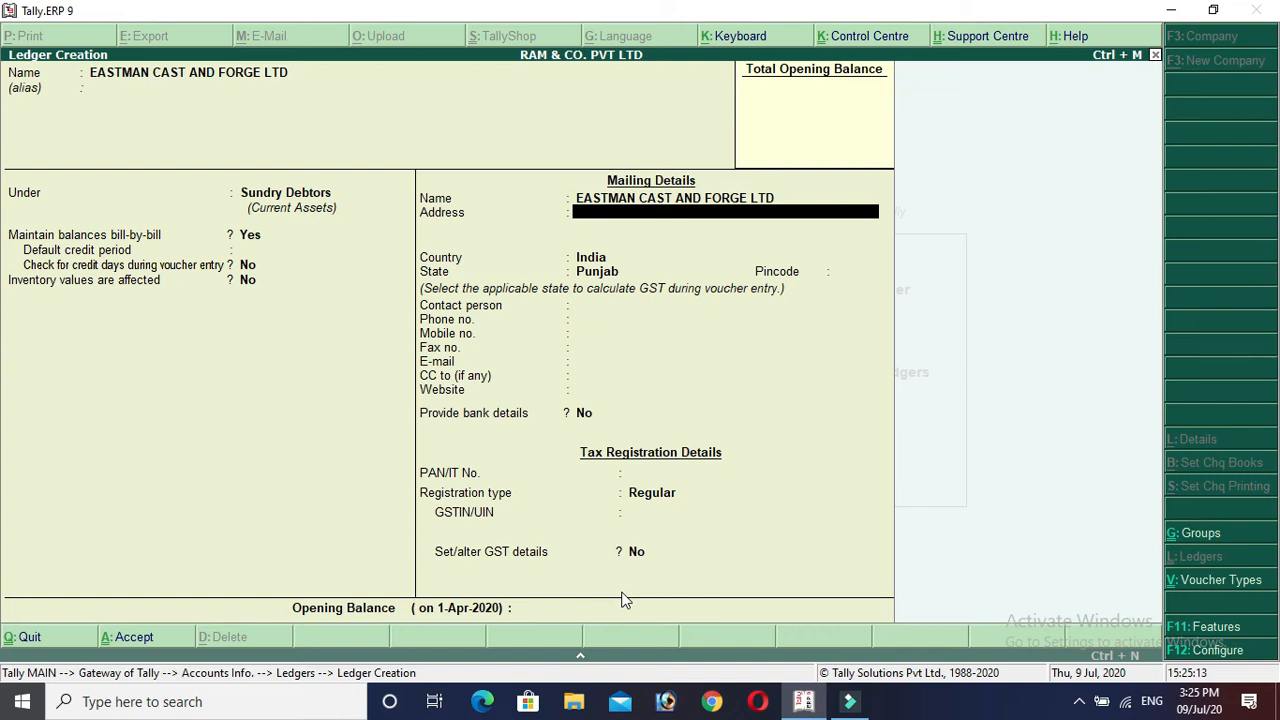
Enter the debtor's Ludhiana mailing address with pincode 141001.
text(NEAR A)
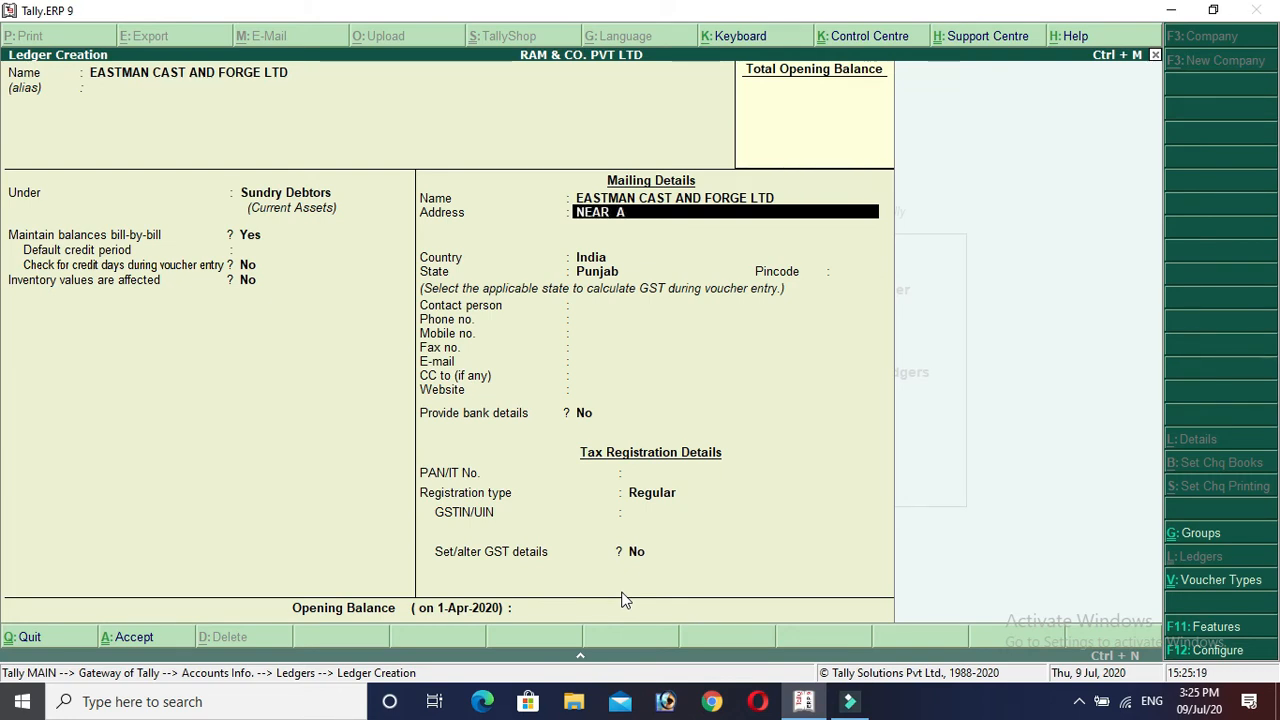
text(IRPORT SAHNEWAL)
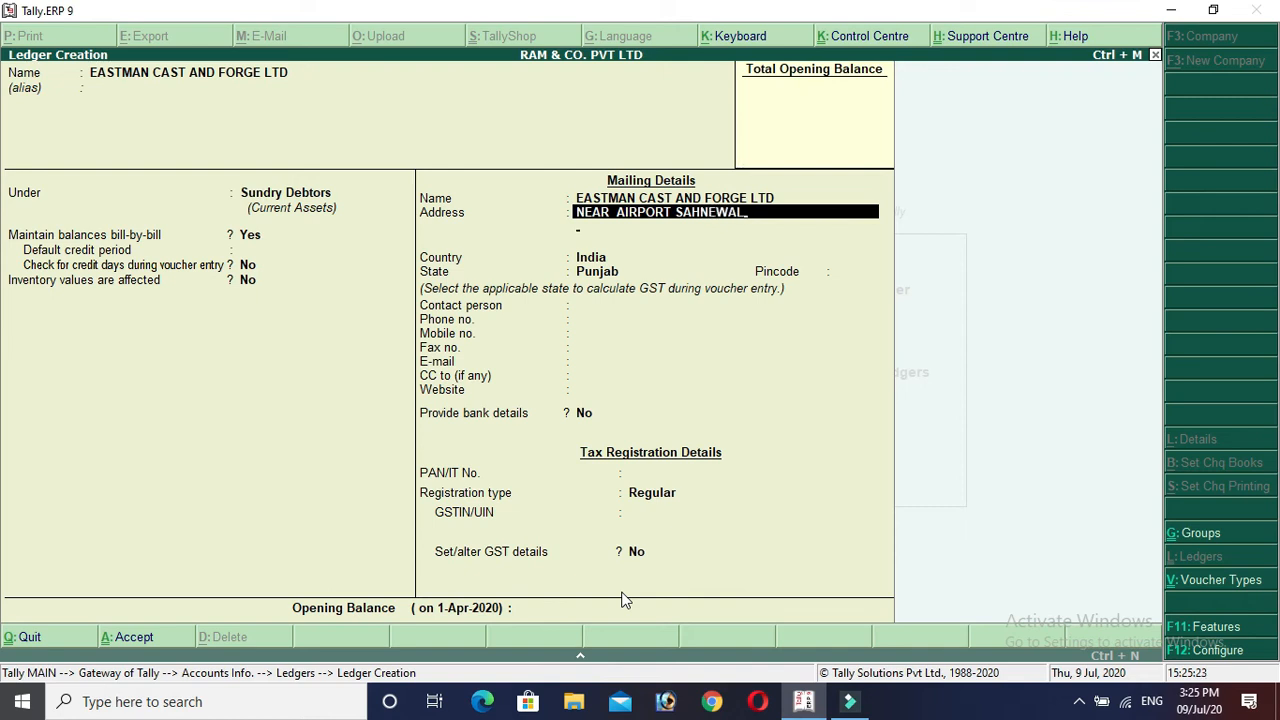
key(Return)
text(LUDHIAN)
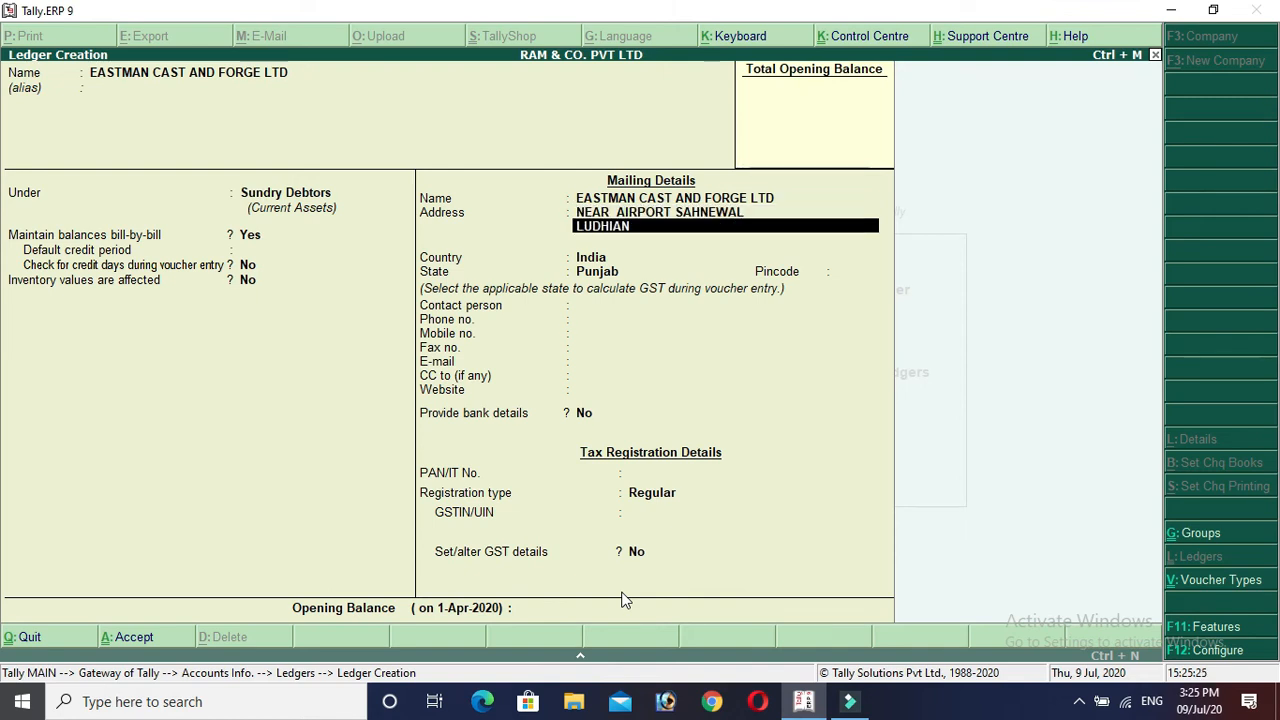
text(A)
key(Return)
key(Return)
key(Return)
key(Return)
text(141001)
Fill in the debtor's contact phone number and GSTIN.
key(Return)
key(Return)
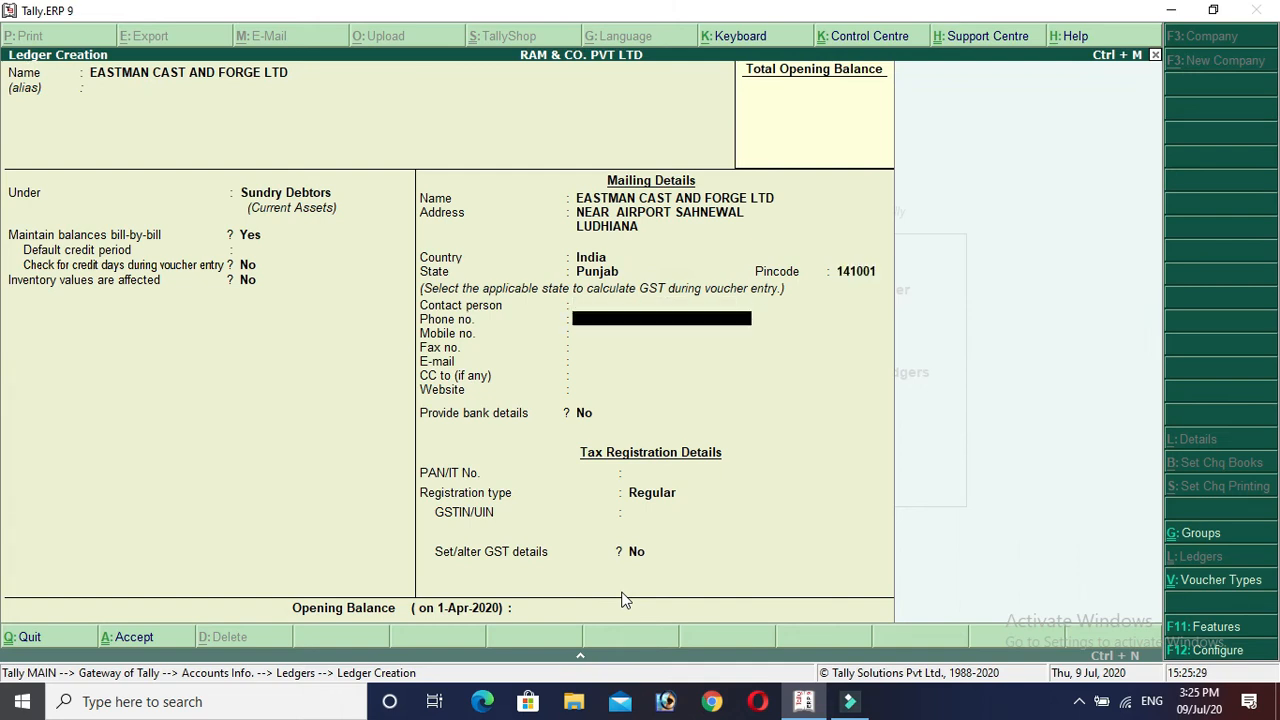
key(Return)
key(Return)
key(Up)
key(Up)
key(Up)
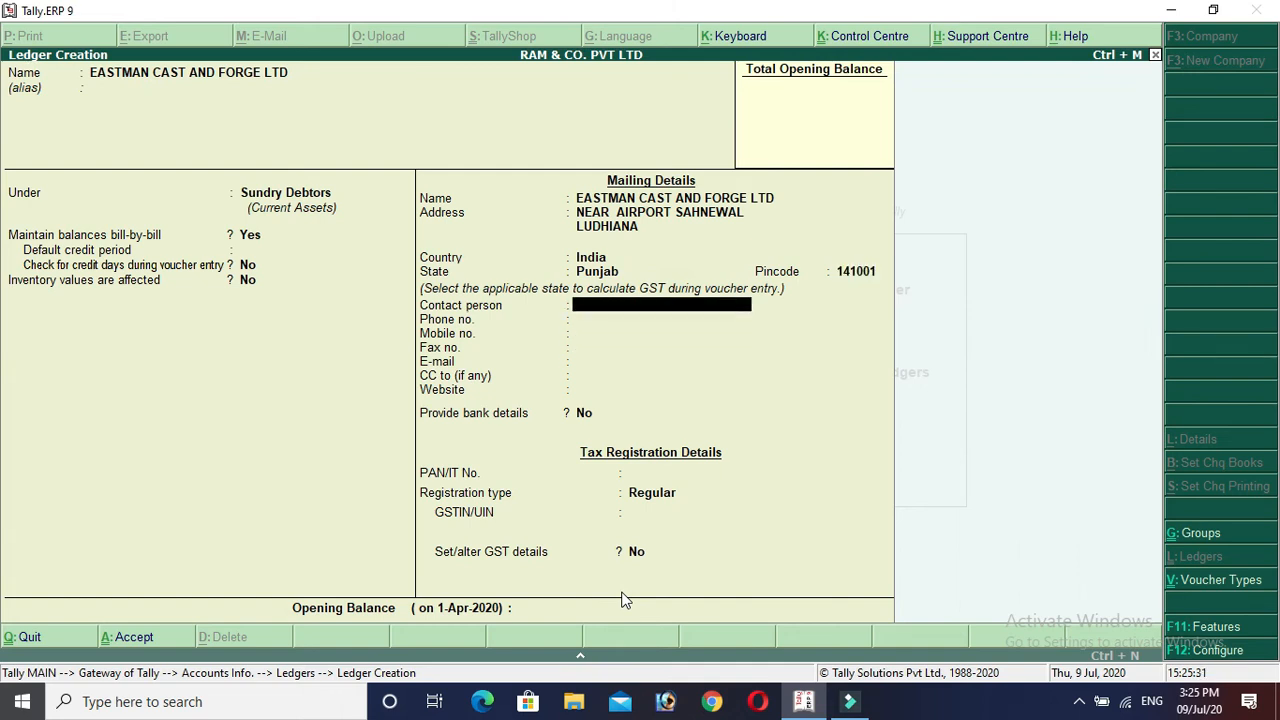
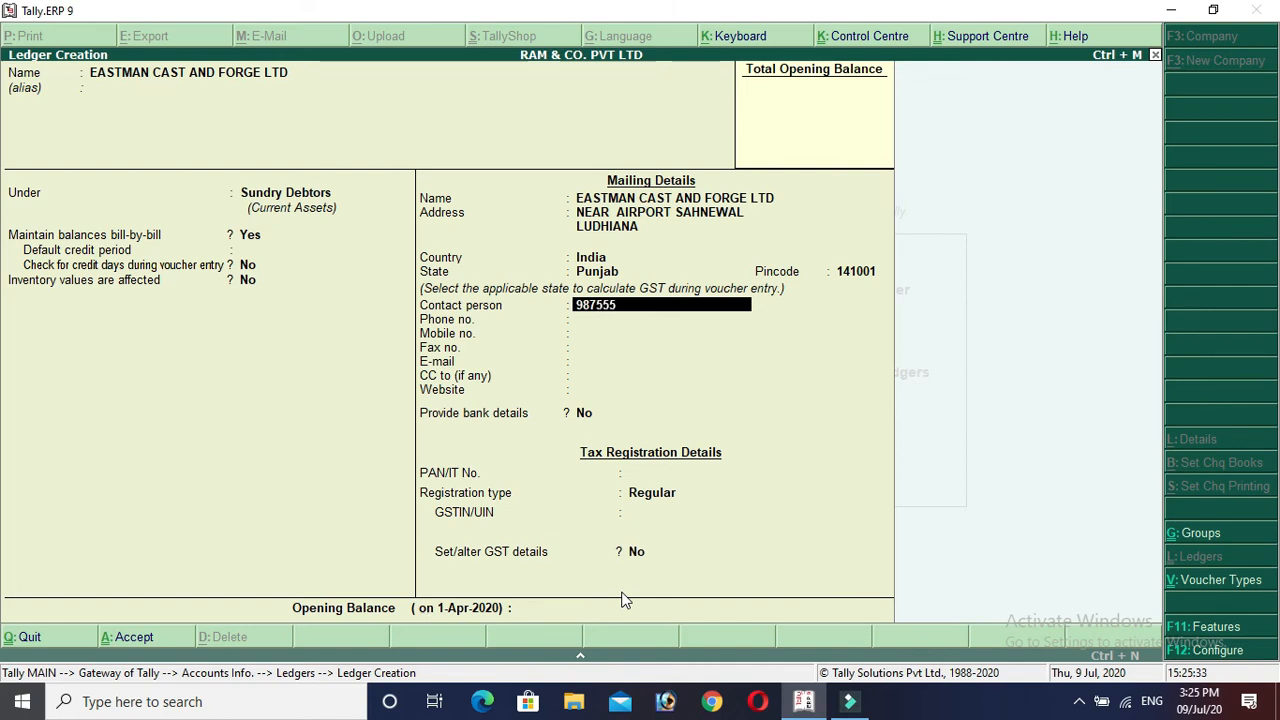
key(Return)
key(Return)
key(Return)
key(Return)
key(Return)
key(Return)
key(Return)
key(Return)
key(Return)
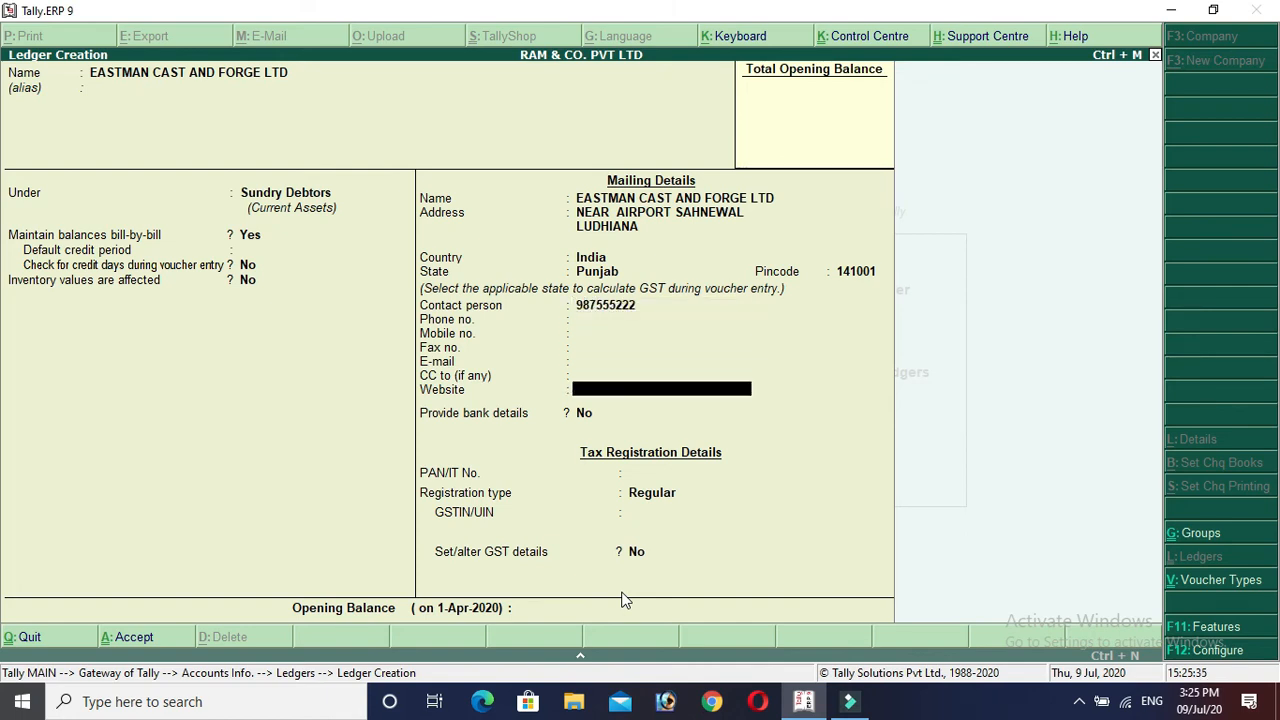
key(Return)
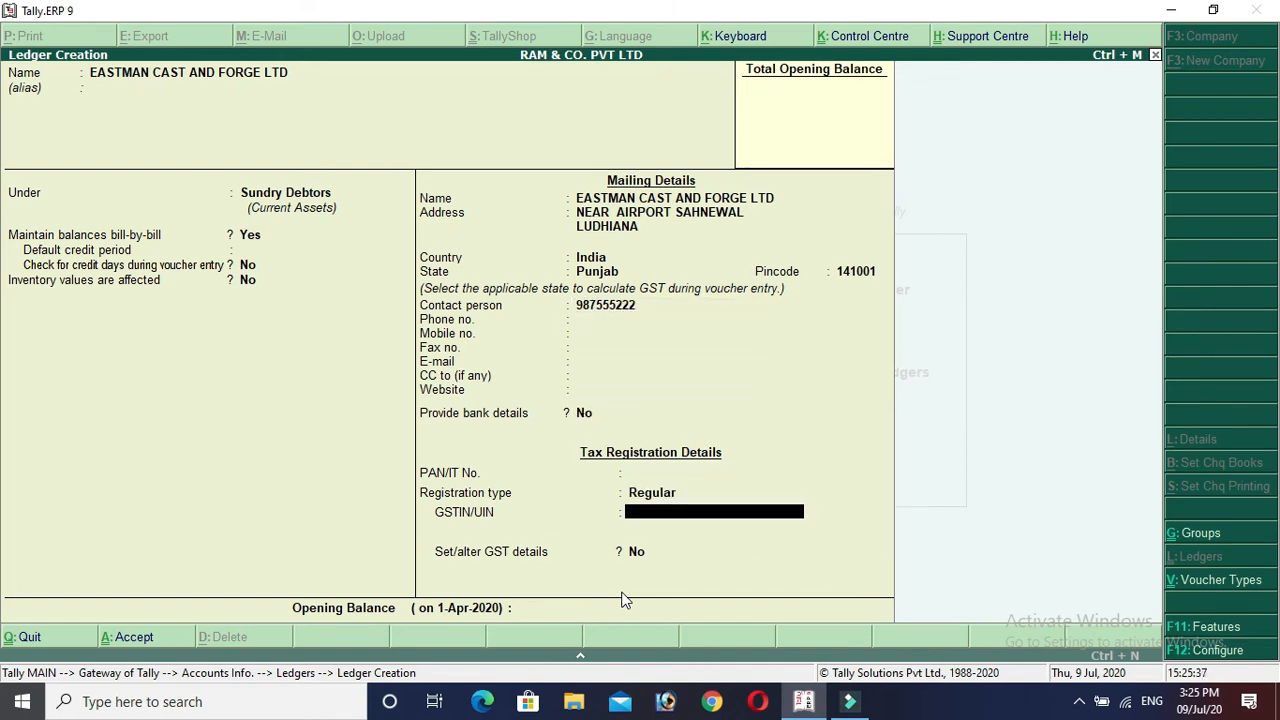
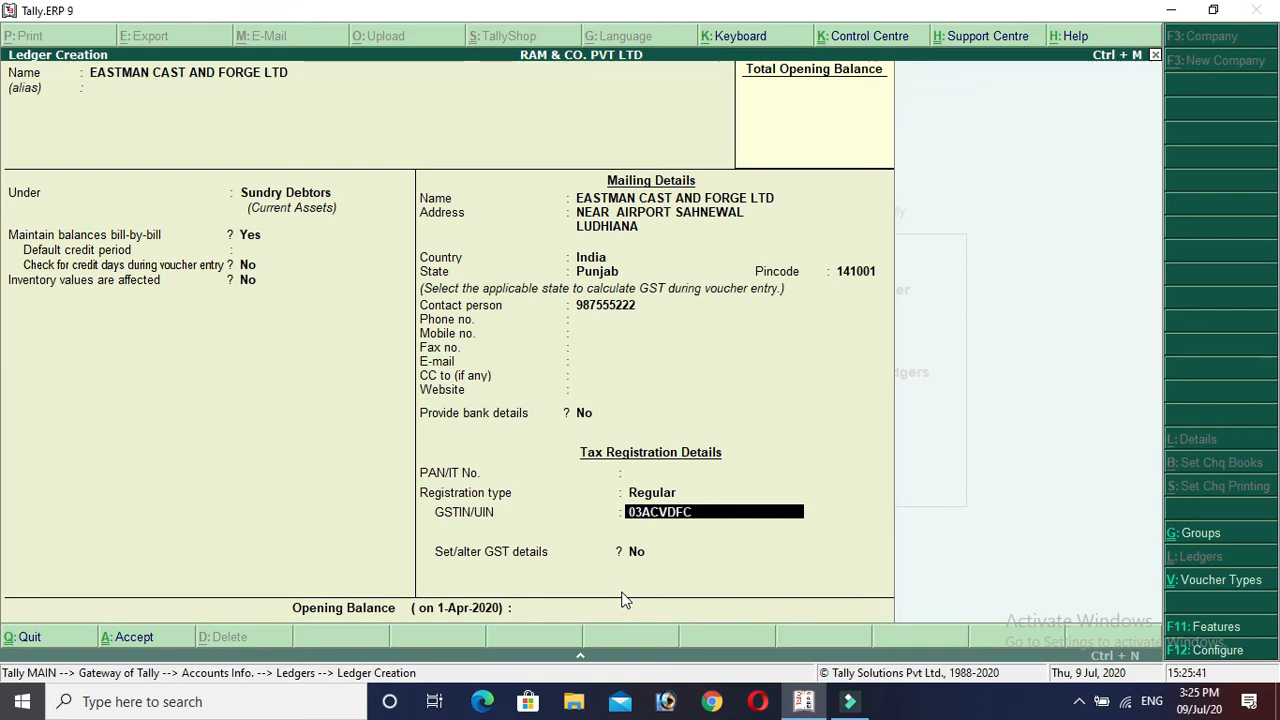
key(BackSpace)
key(BackSpace)
key(BackSpace)
key(Return)
key(Return)
key(Return)
key(Return)
key(Return)
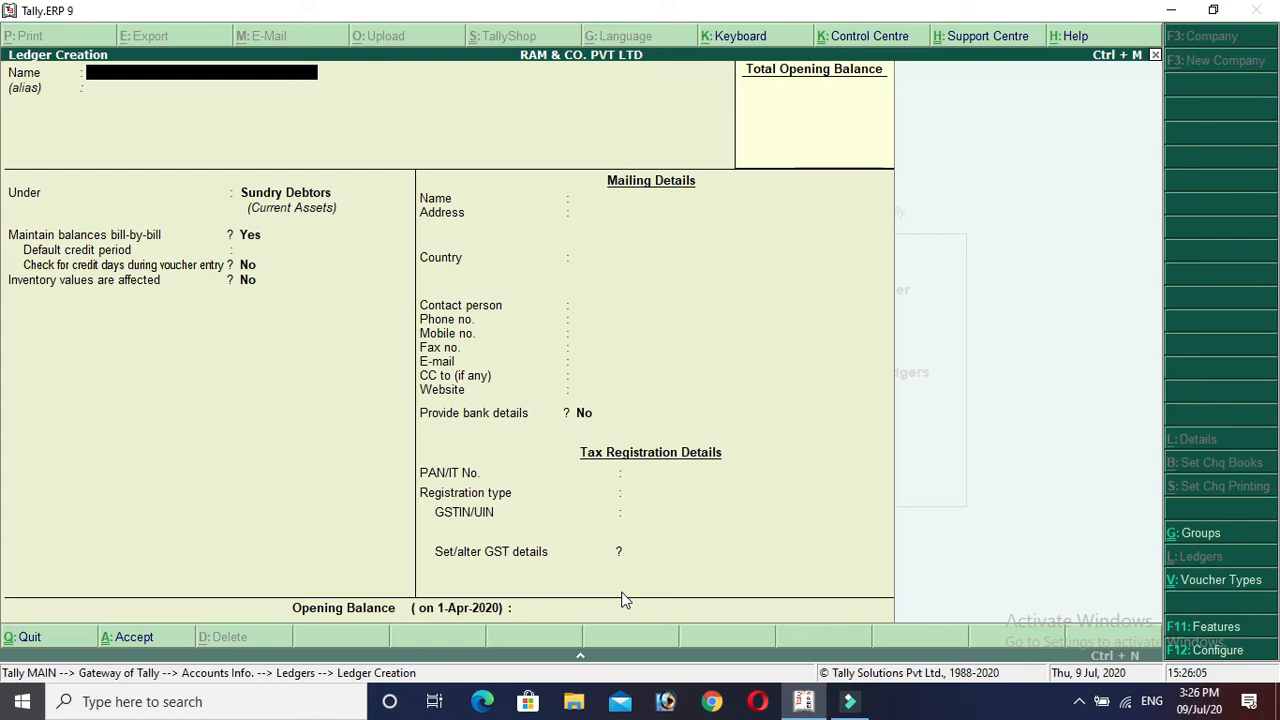
Create ledger SUN LTD under Sundry Creditors.
text(SUN)
text( LOM)
key(BackSpace)
key(BackSpace)
key(BackSpace)
text(LTD)
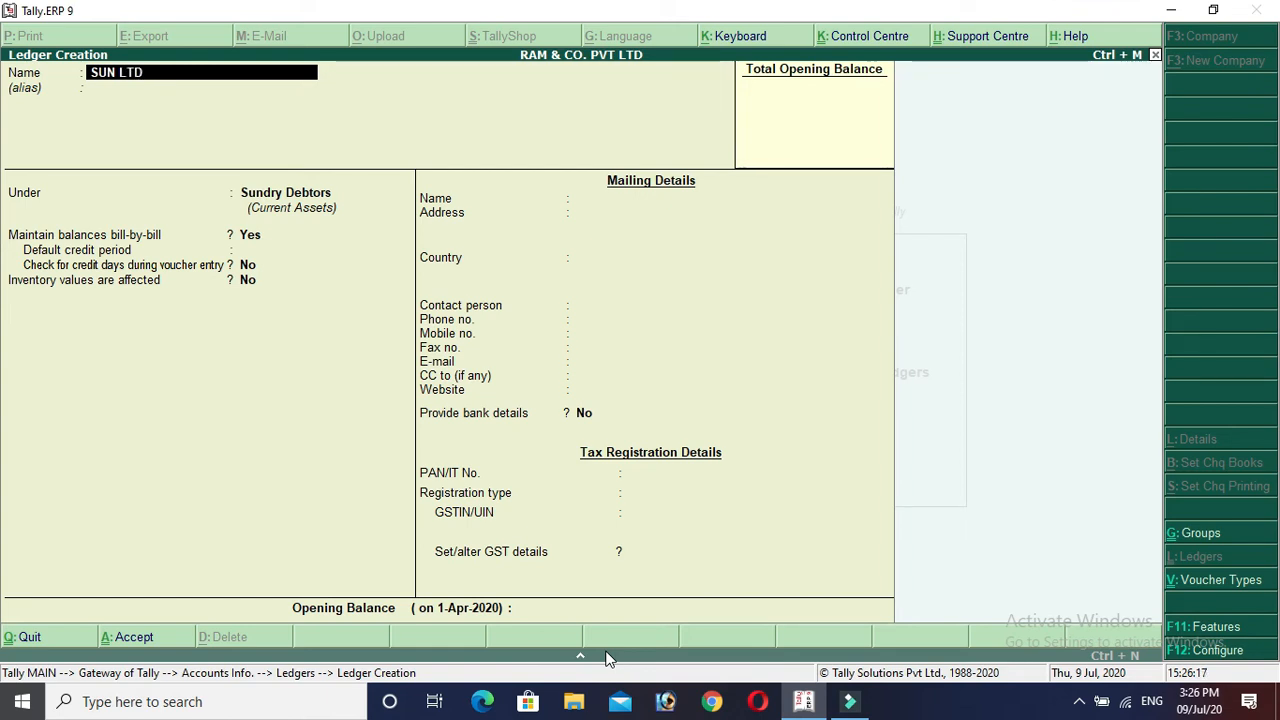
key(Return)
key(Return)
text(SUN)
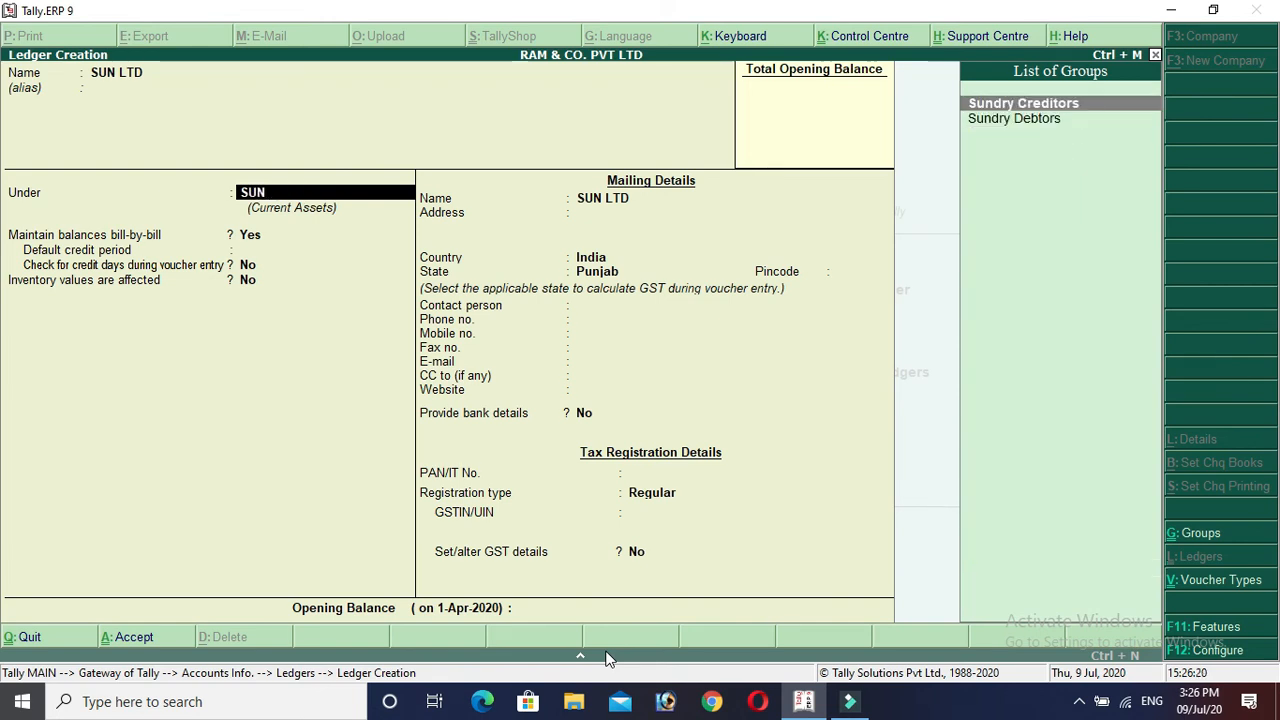
key(Return)
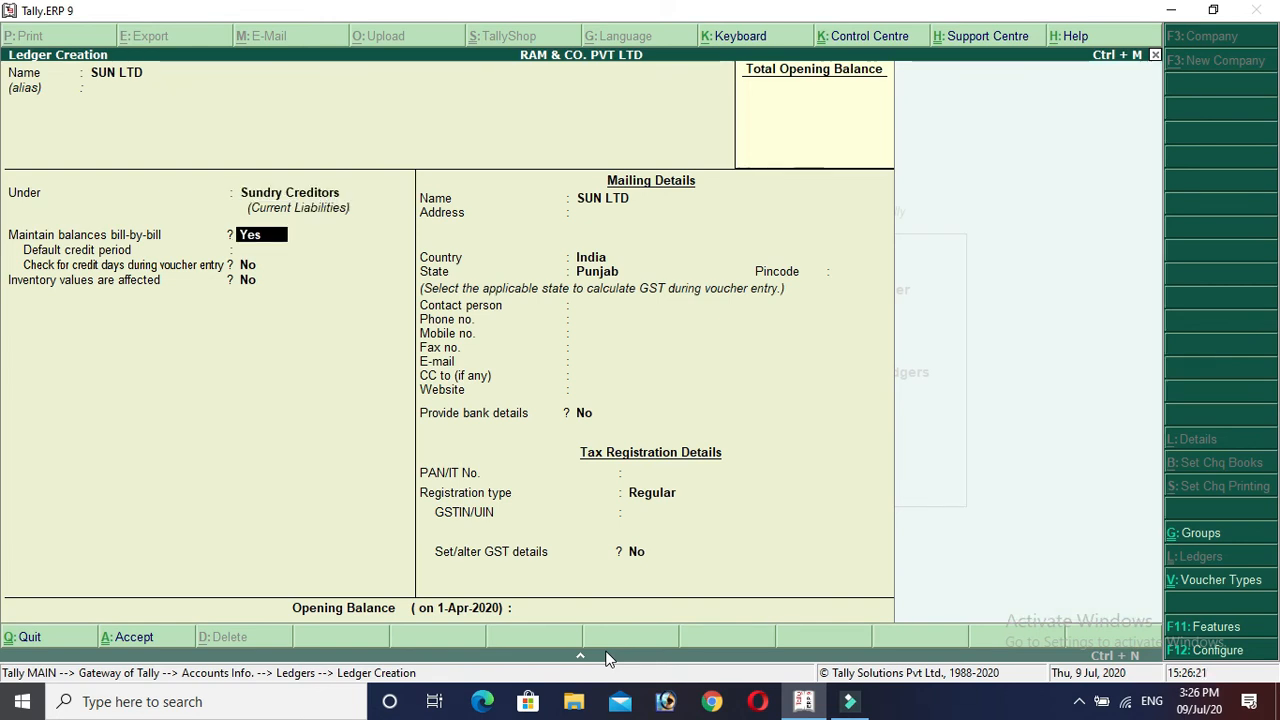
Enter address LUDHIANA, state Punjab and pincode 141120.
key(Return)
key(Return)
key(Return)
key(Return)
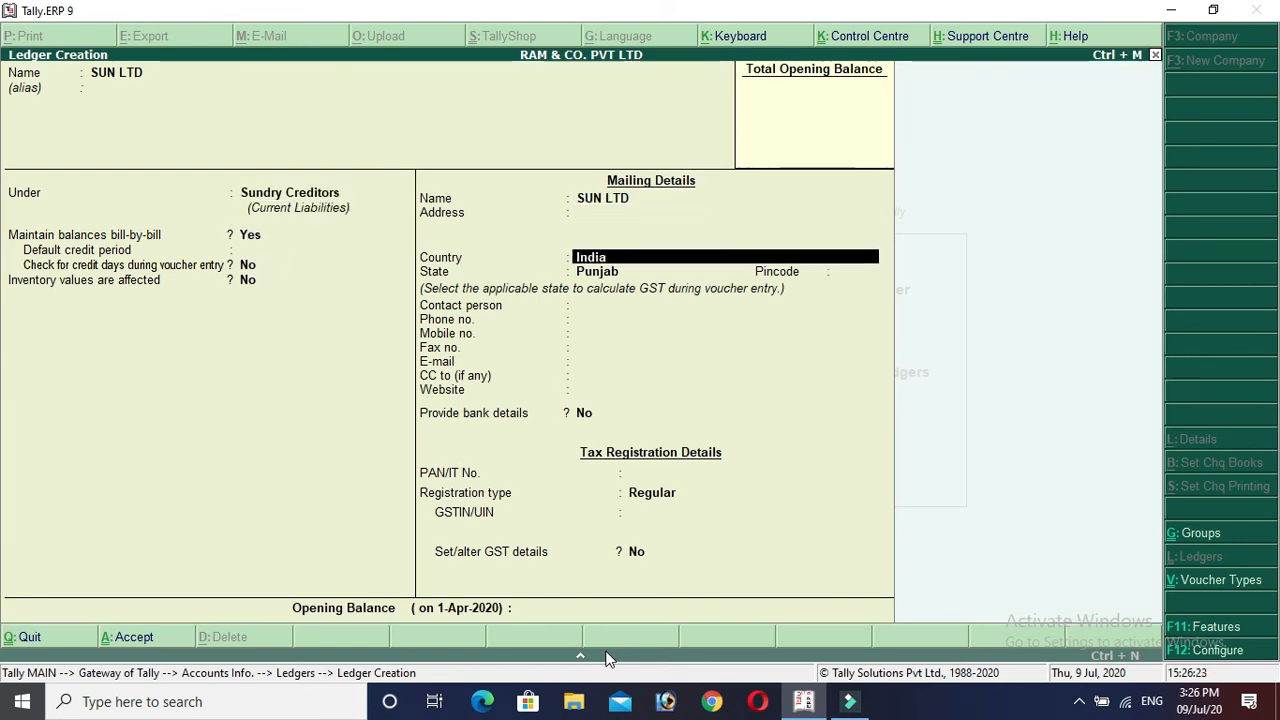
key(BackSpace)
text(LUDHIANA)
key(Return)
key(Return)
key(Return)
key(Return)
text(141120)
key(Return)
key(Return)
key(Return)
key(Return)
key(Return)
key(Return)
key(Return)
key(Return)
key(Return)
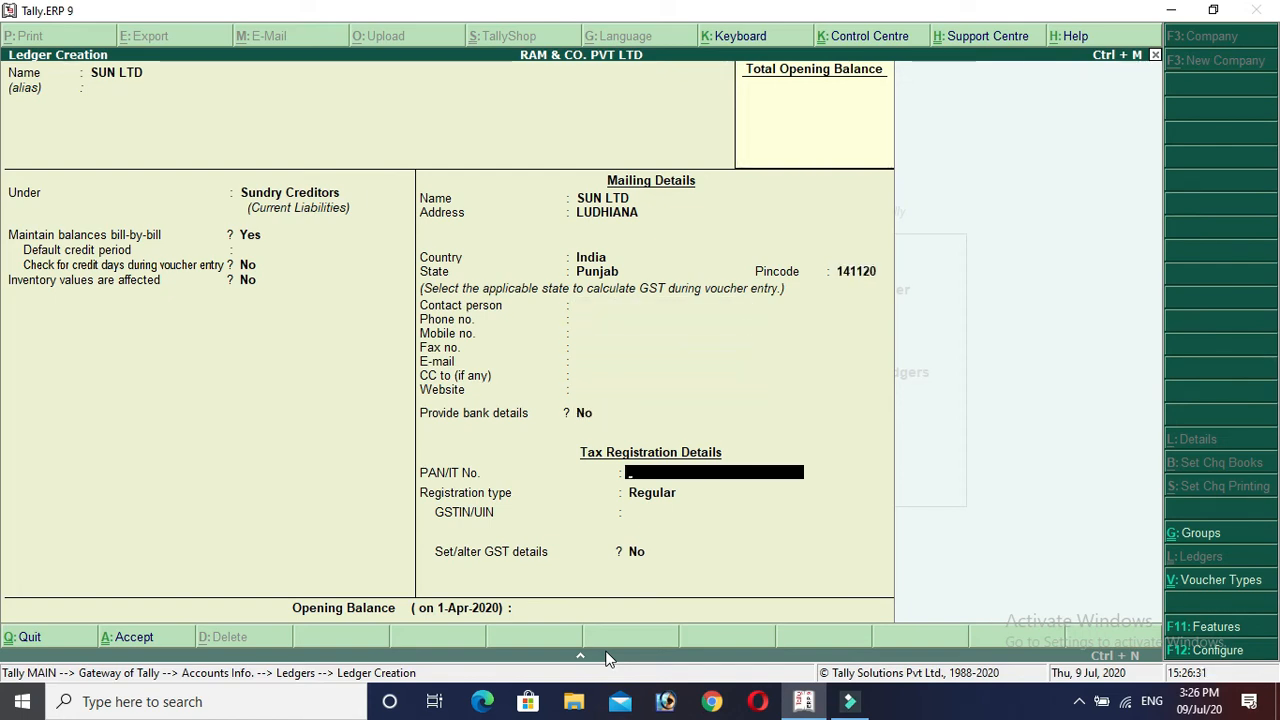
key(Return)
key(Return)
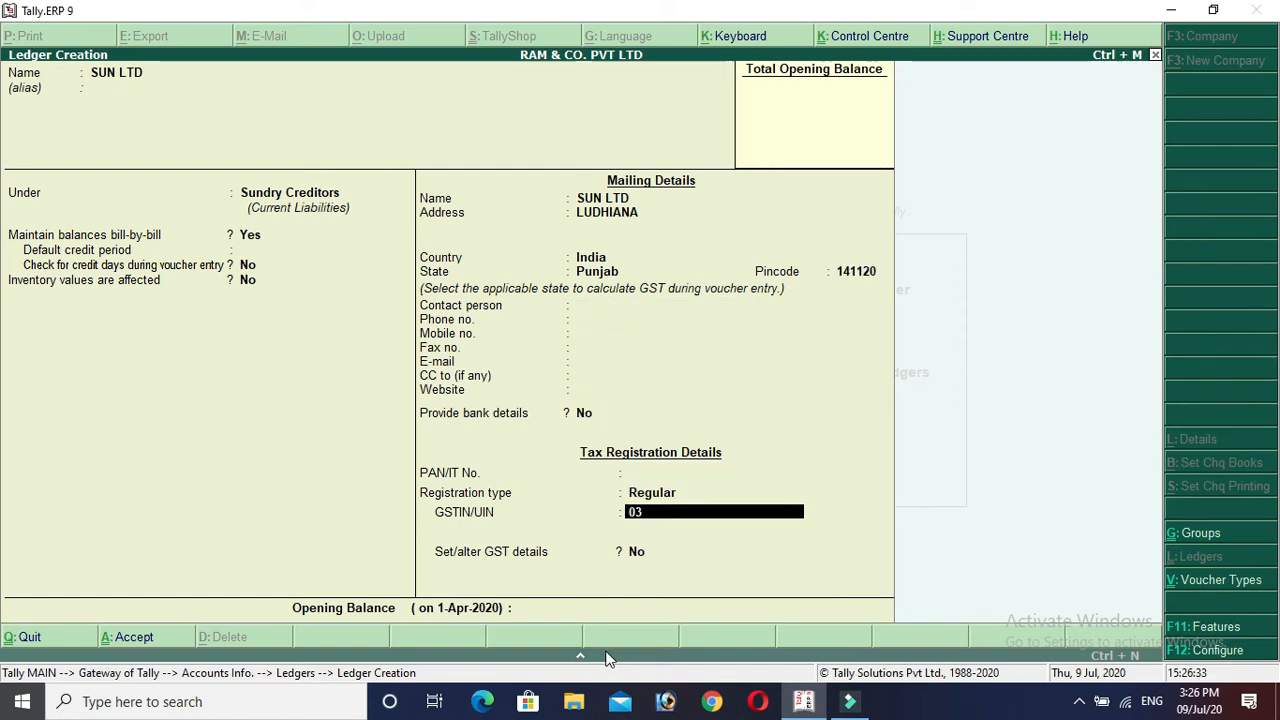
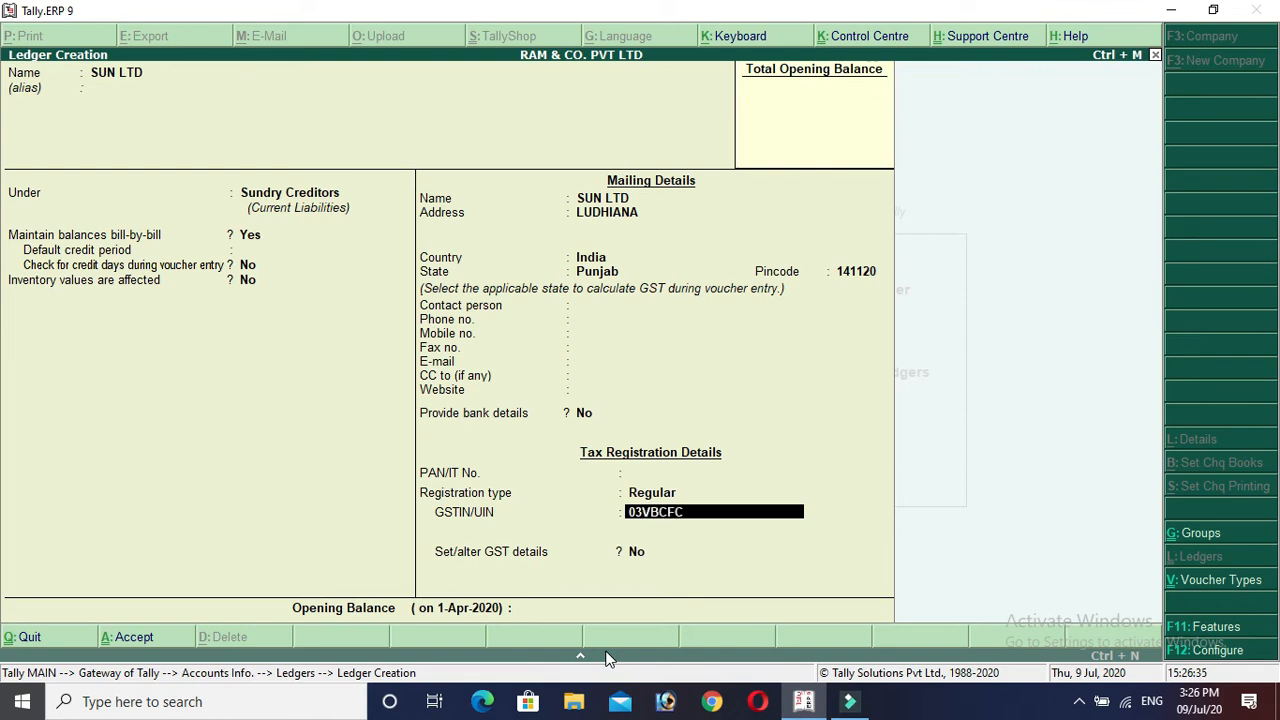
Enter the creditor's GSTIN and save the SUN LTD ledger.
key(Return)
key(Return)
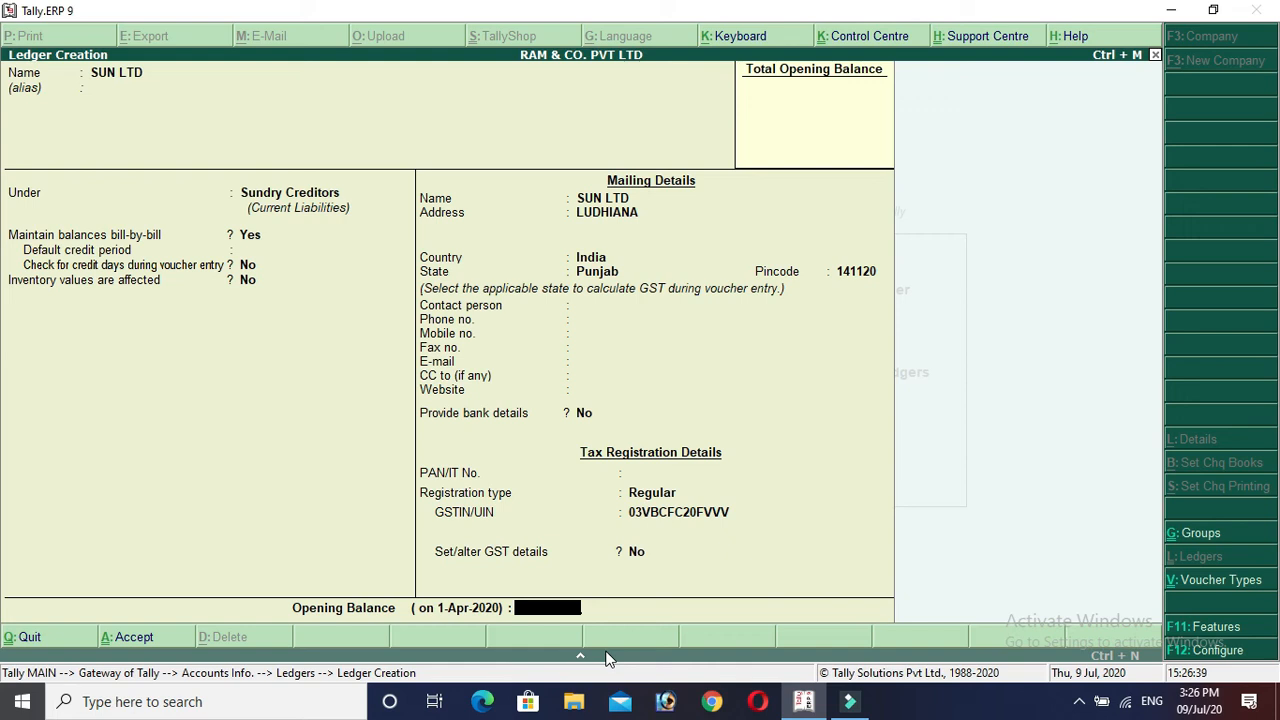
key(Return)
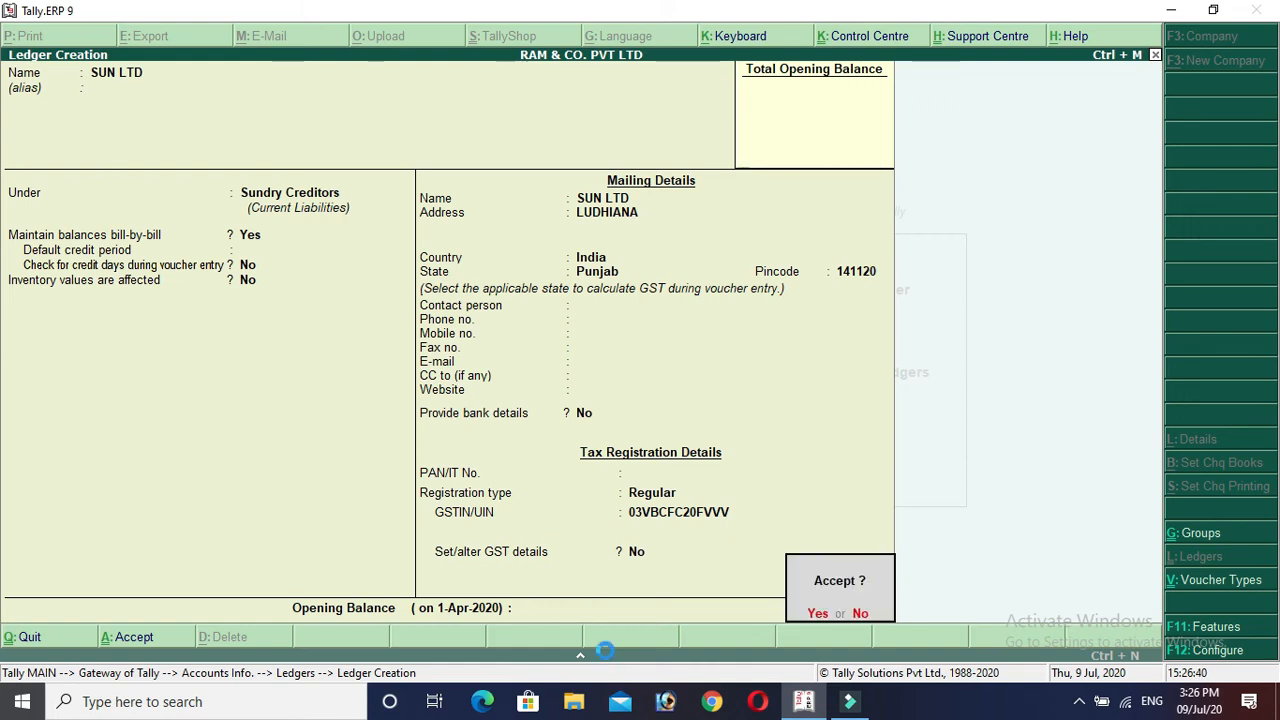
key(Return)
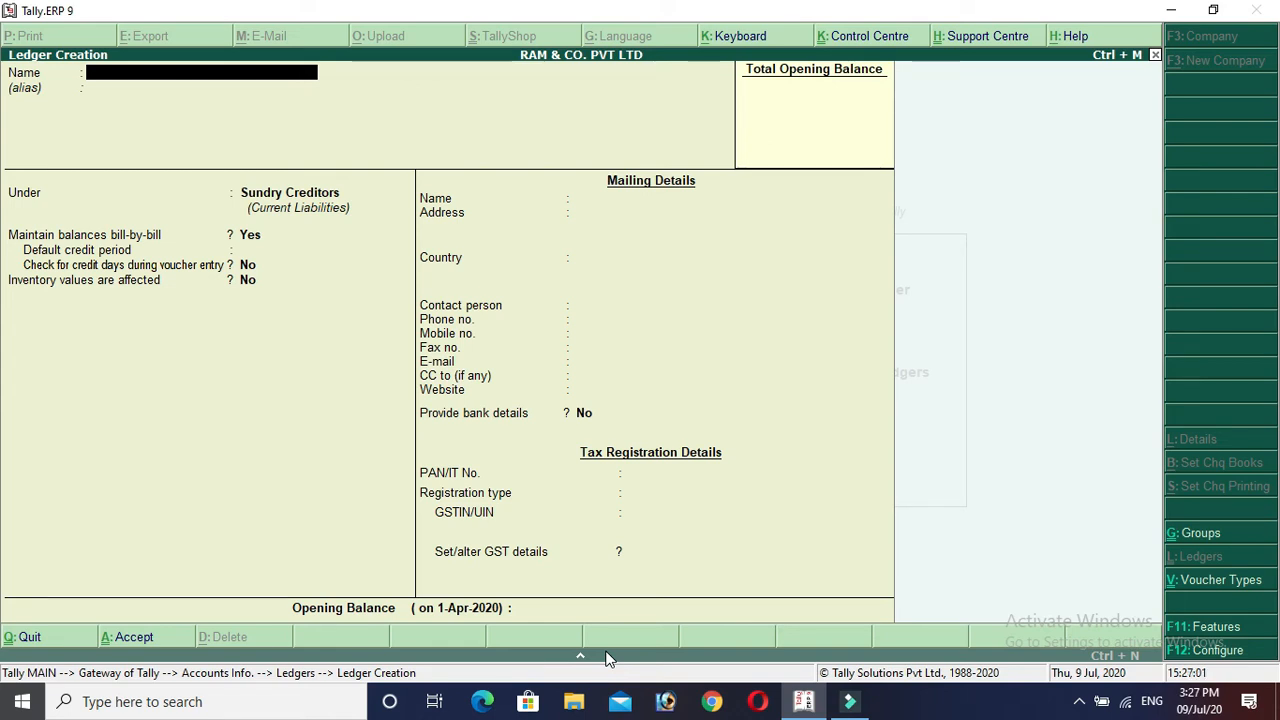
Name the new ledger SALE 18% and place it under Sales Accounts.
key(Return)
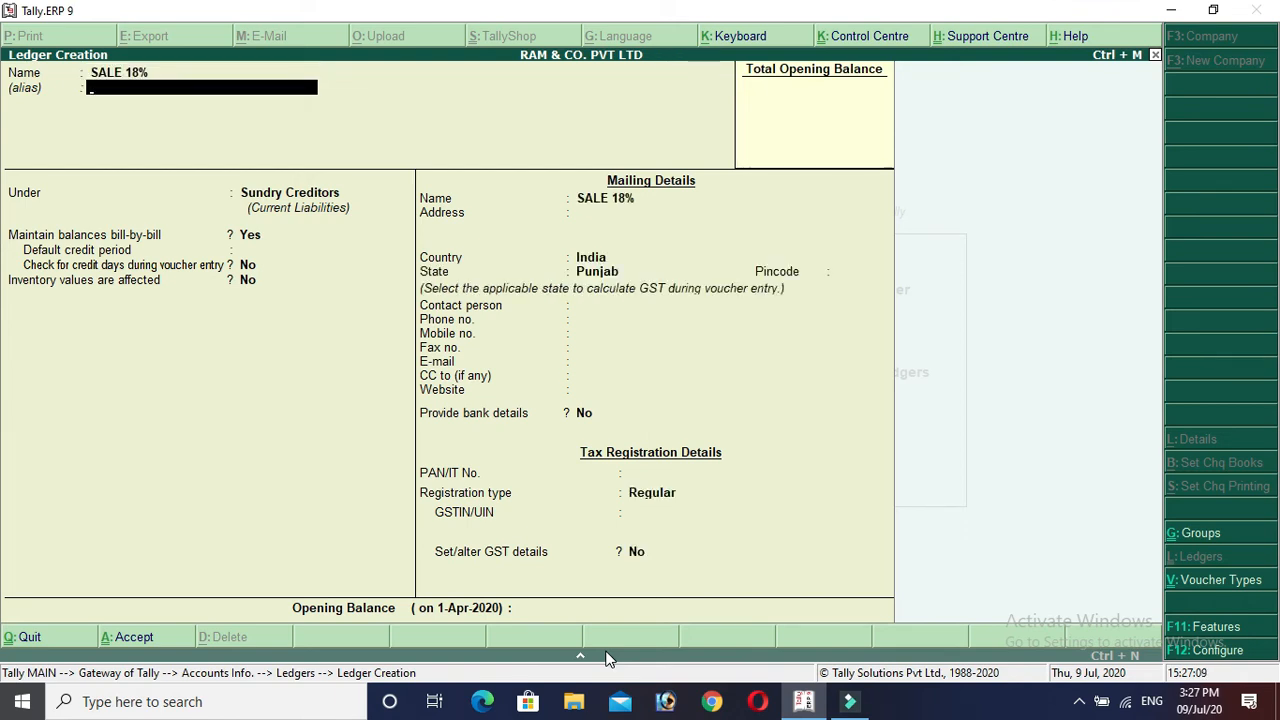
key(Return)
text(SALE)
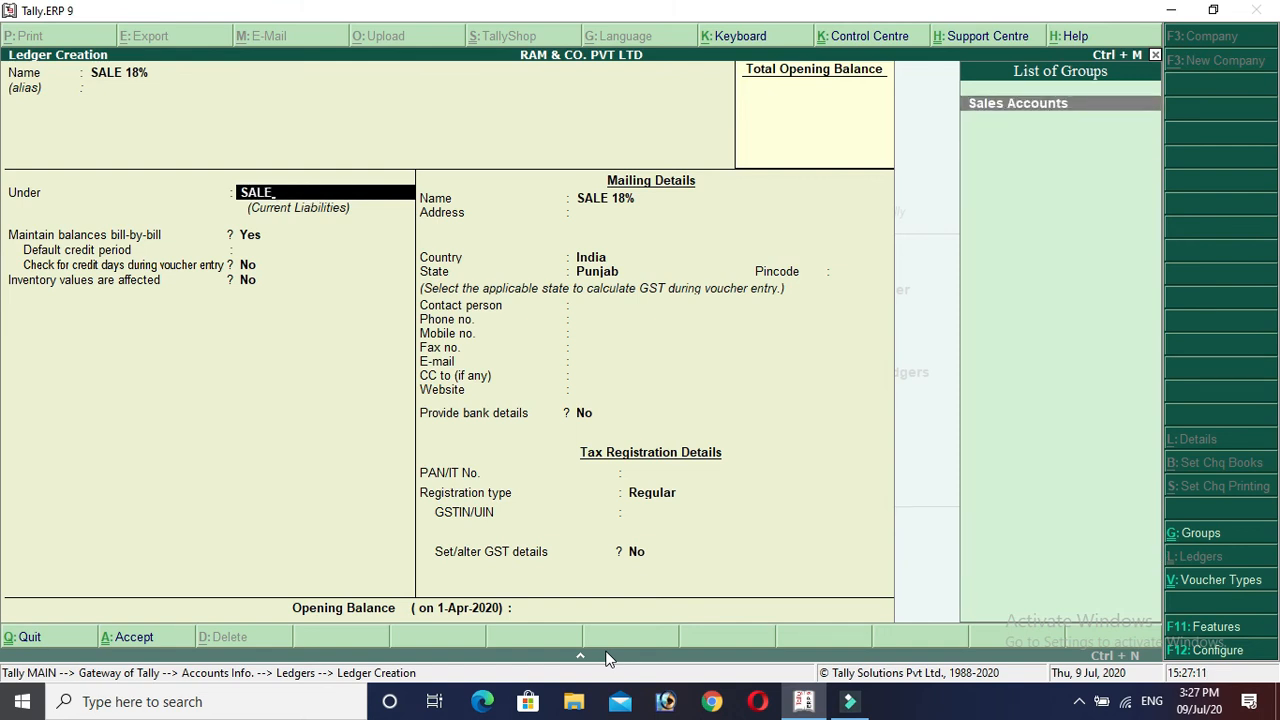
key(Return)
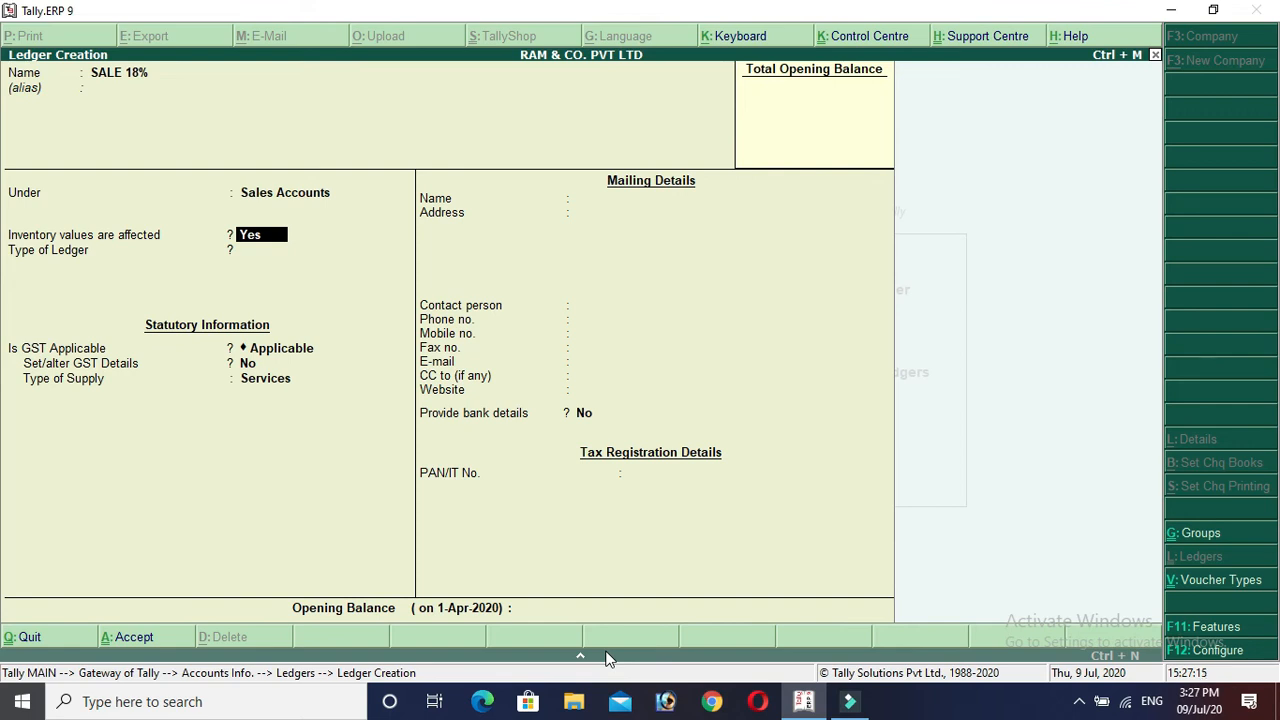
Keep inventory affected and GST applicable, and set the nature of transaction to Sales Taxable.
key(Return)
key(Return)
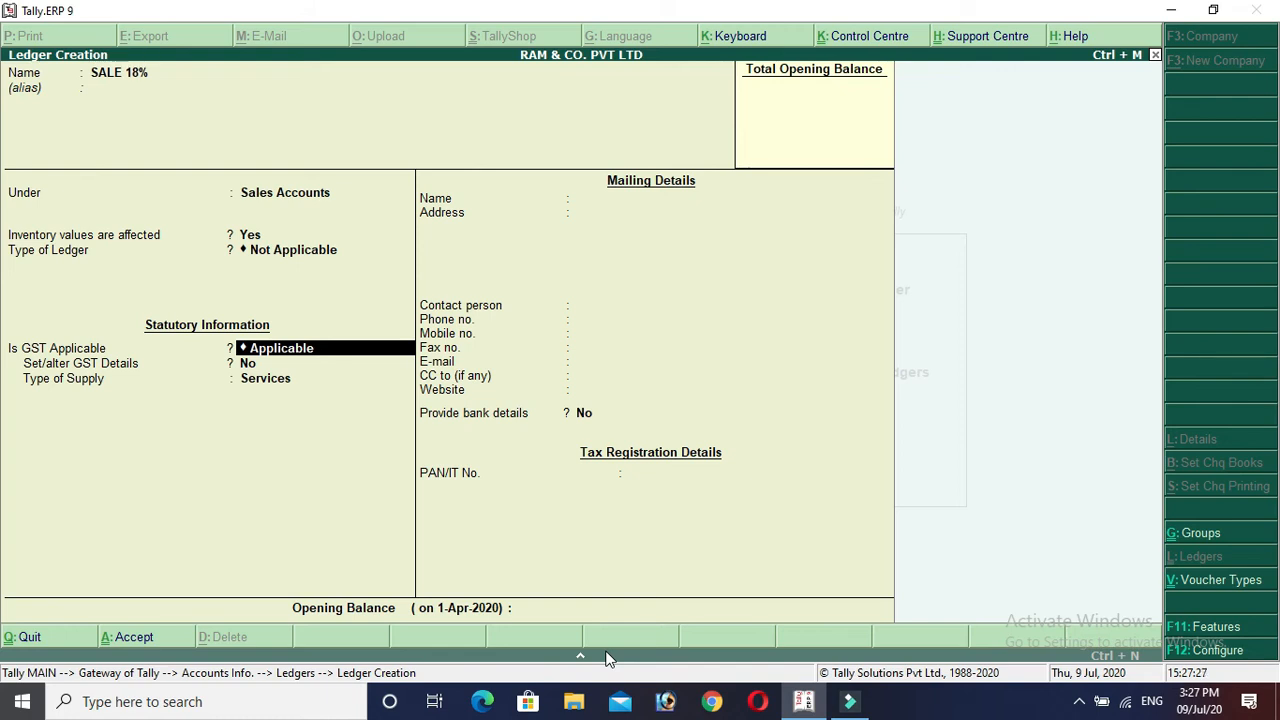
key(Return)
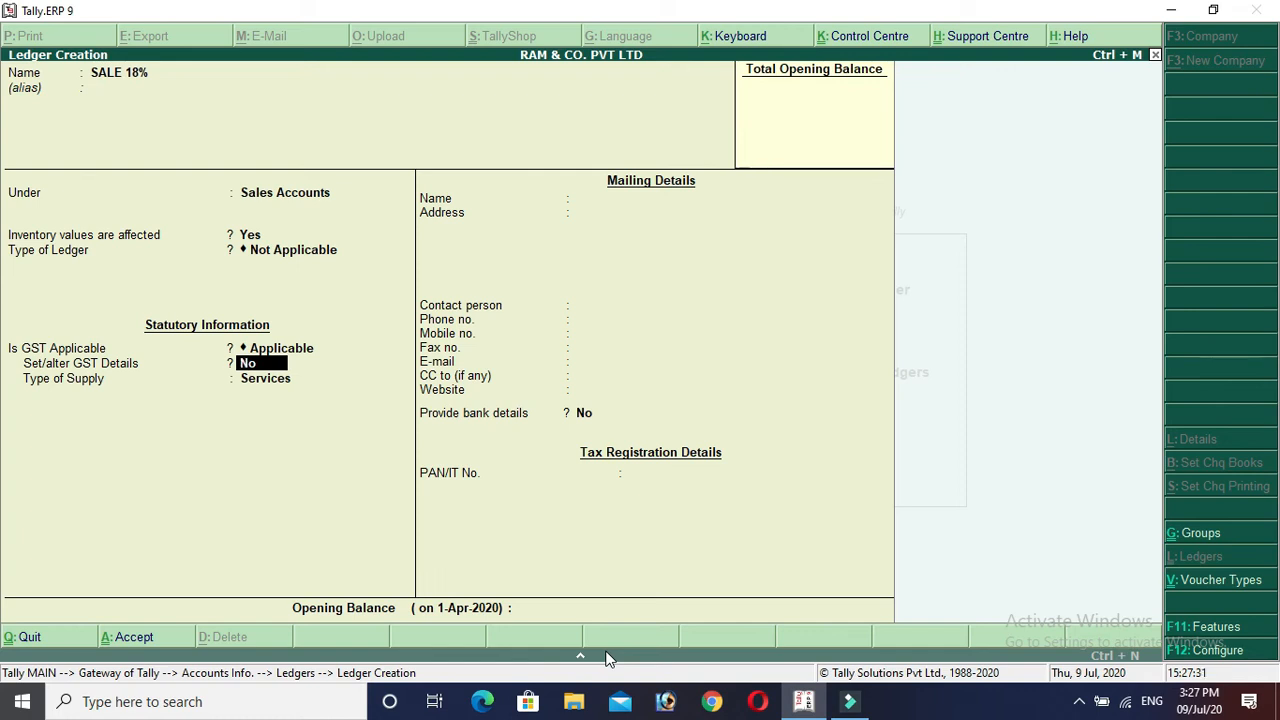
key(y)
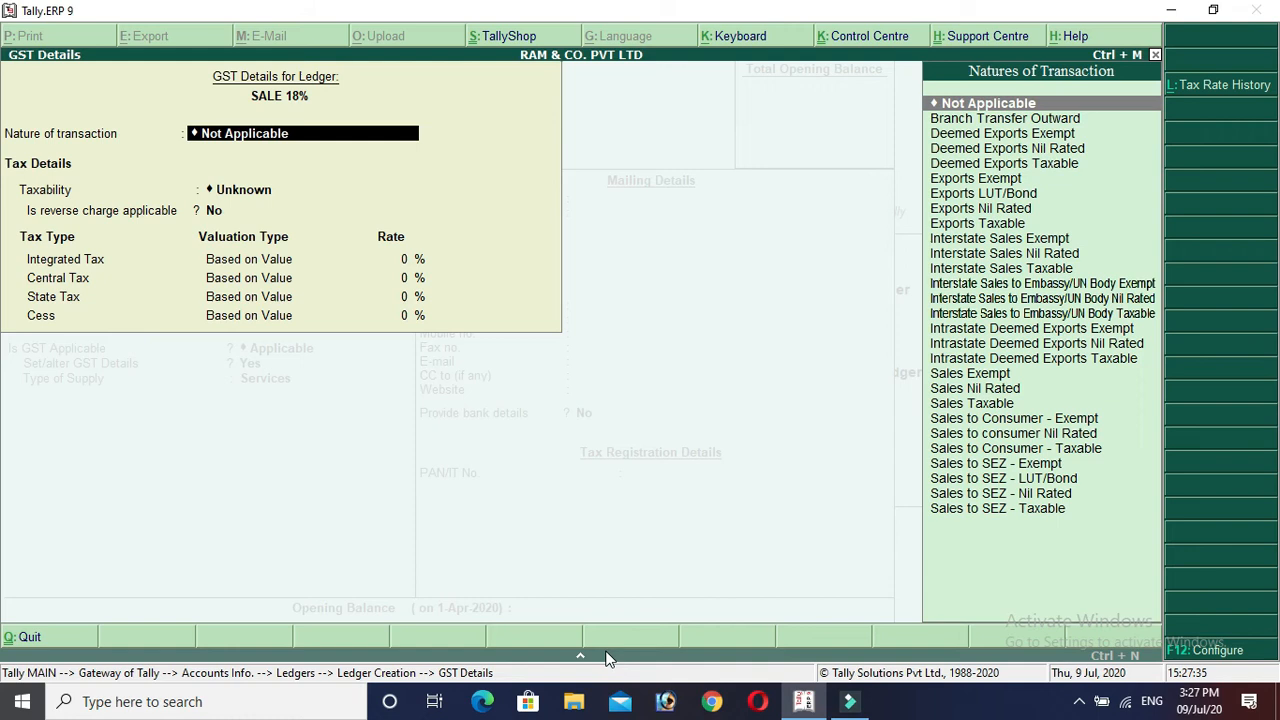
key(Down)
key(Down)
key(Down)
key(Down)
key(Down)
key(Down)
key(Down)
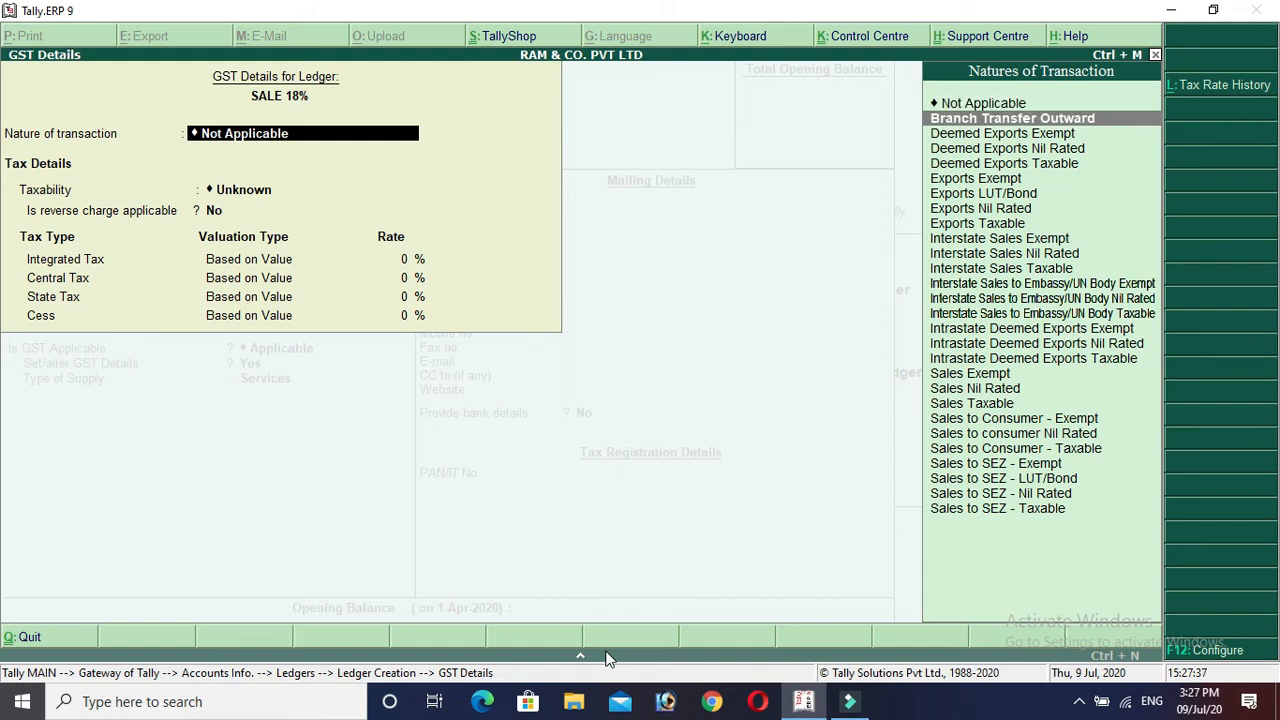
key(Down)
key(Down)
key(Down)
key(Down)
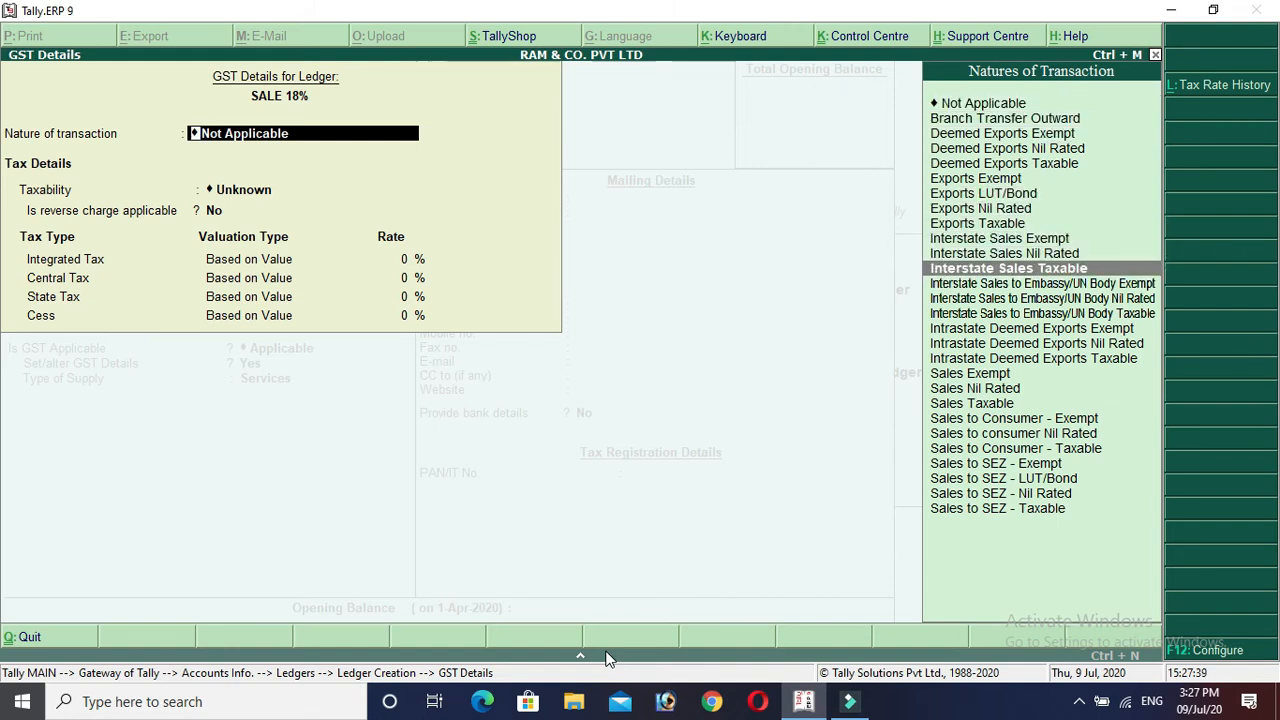
key(Up)
key(Up)
key(Down)
key(Down)
key(Down)
key(Down)
key(Down)
key(Down)
key(Down)
key(Down)
key(Down)
key(Down)
key(Down)
key(Down)
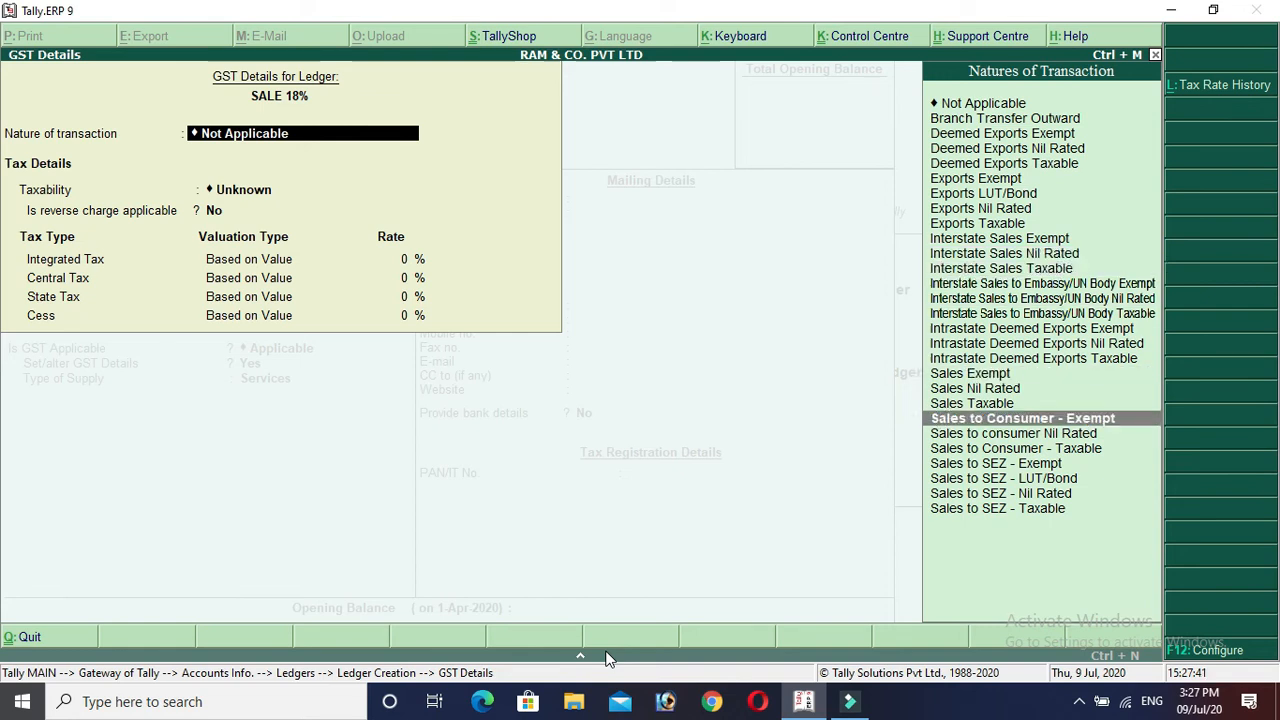
key(Up)
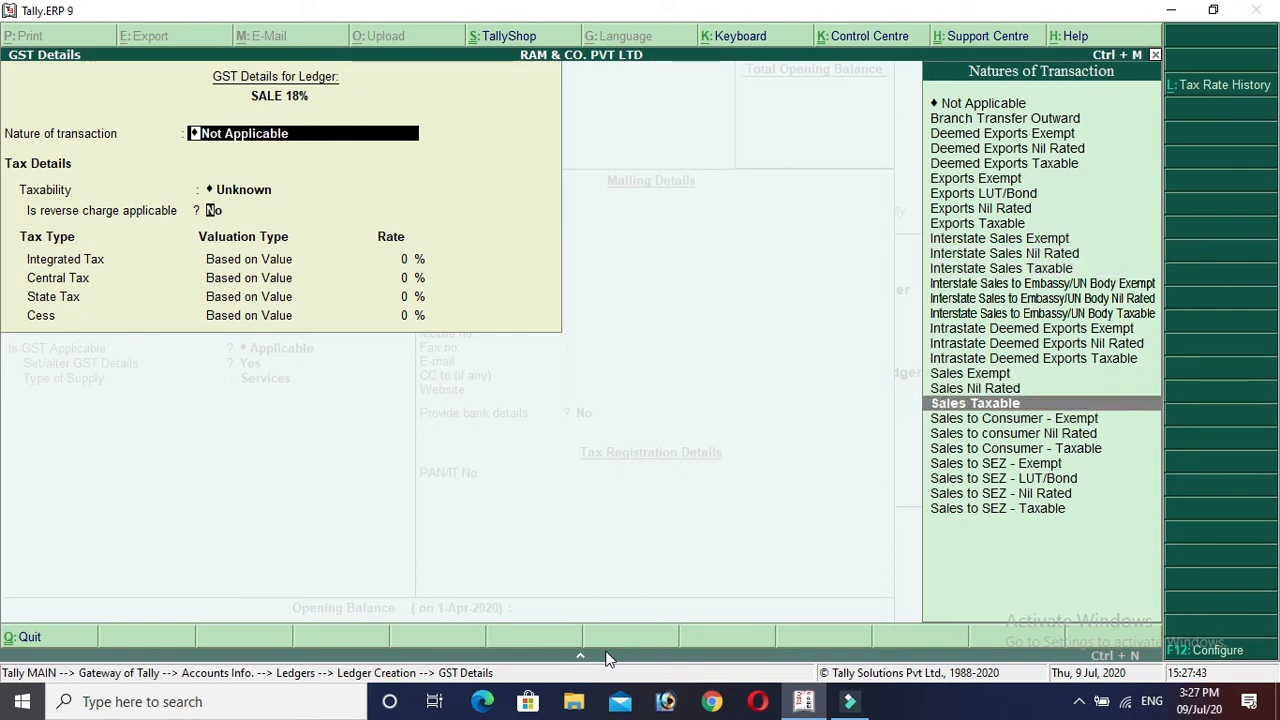
key(Return)
key(Return)
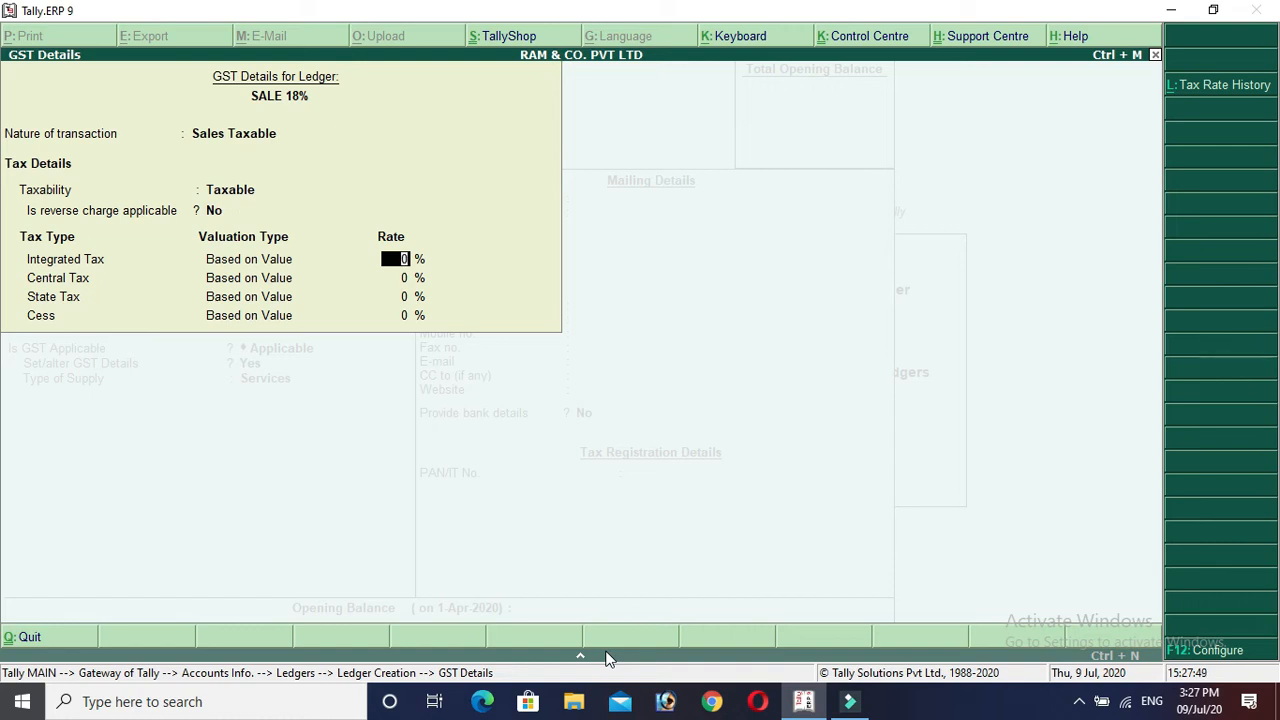
Enter tax rates of 18% integrated and 9% central, then close the GST details.
text(18)
key(Return)
text(9)
key(Return)
key(Return)
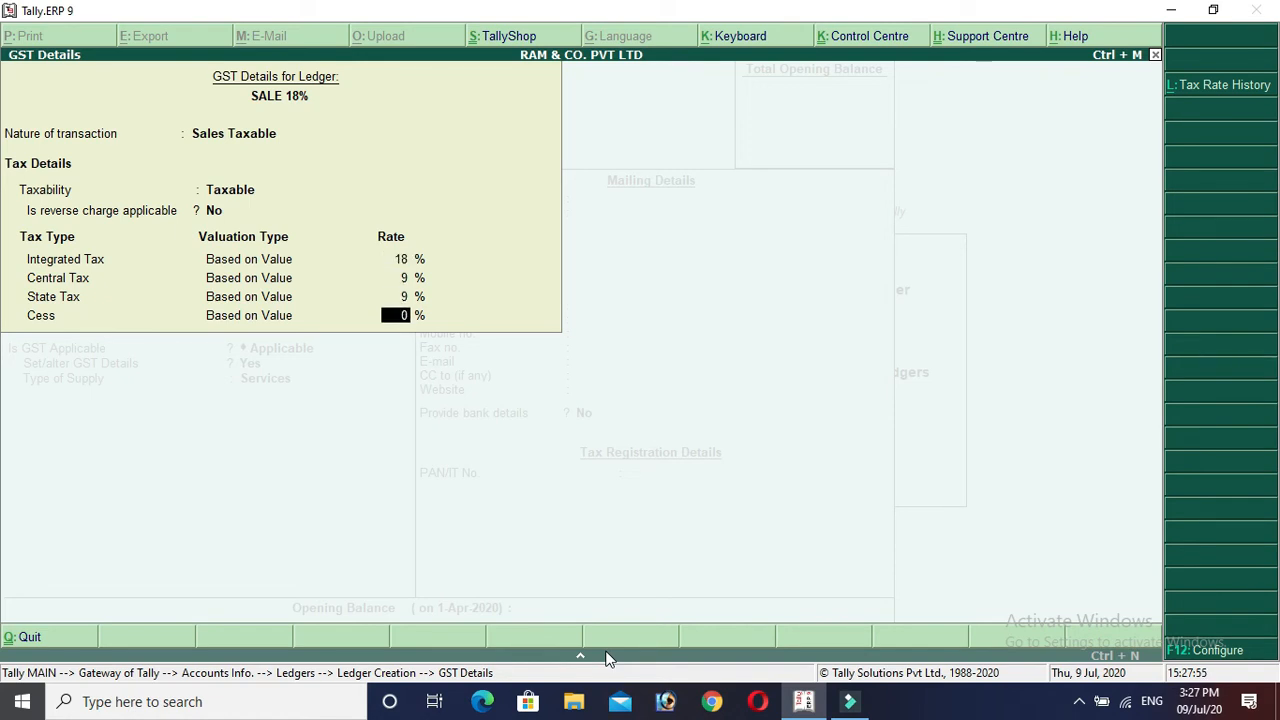
key(Return)
key(Up)
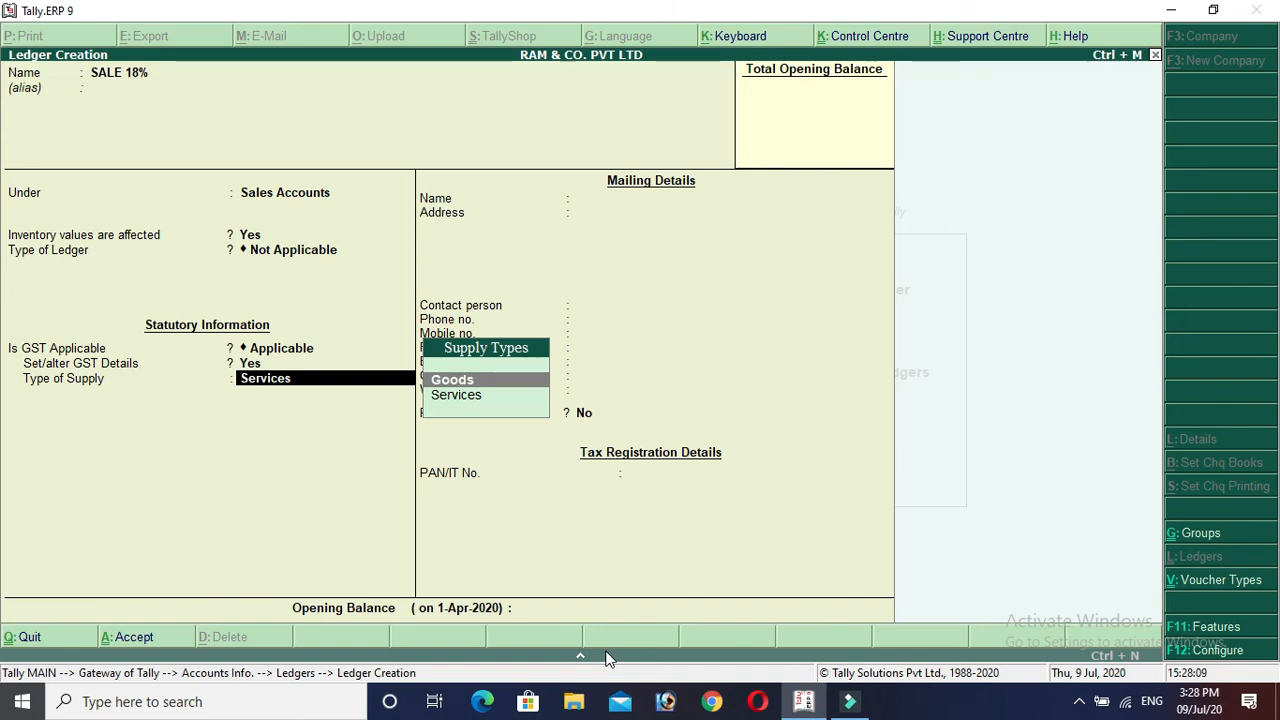
Set supply type to Goods, leave bank details and opening balance empty, and save SALE 18%.
key(Return)
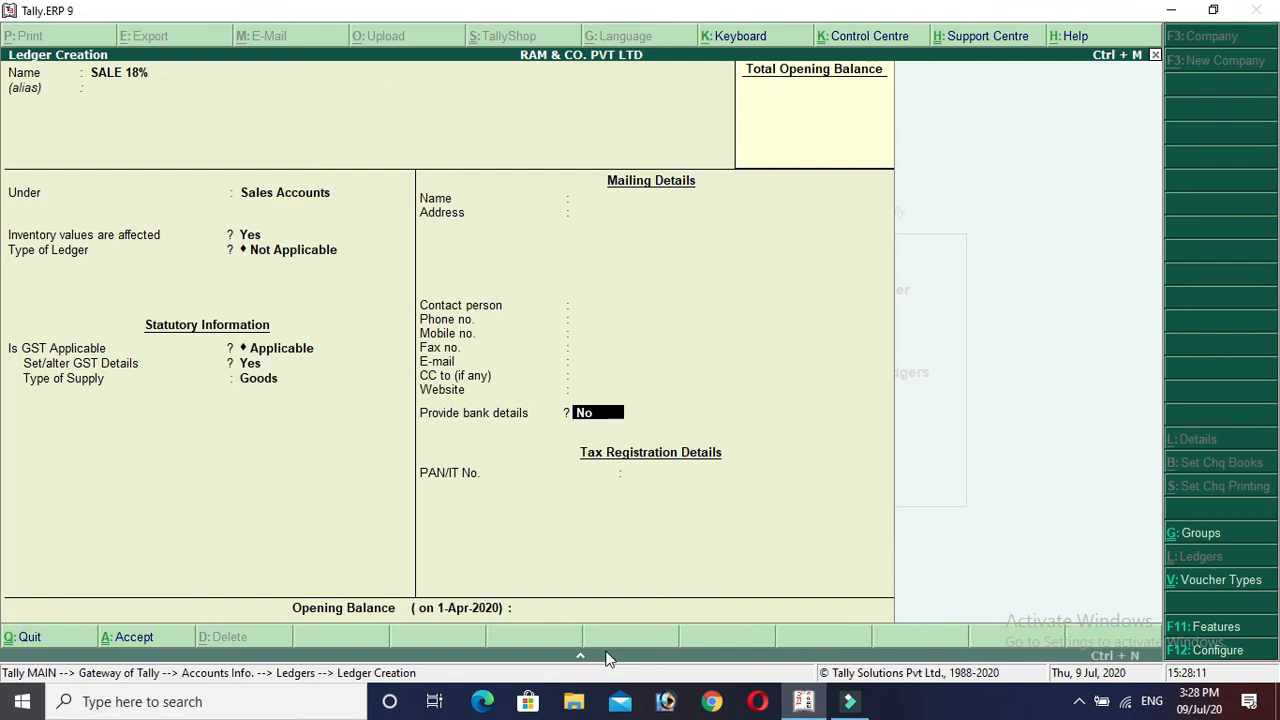
key(Return)
key(Return)
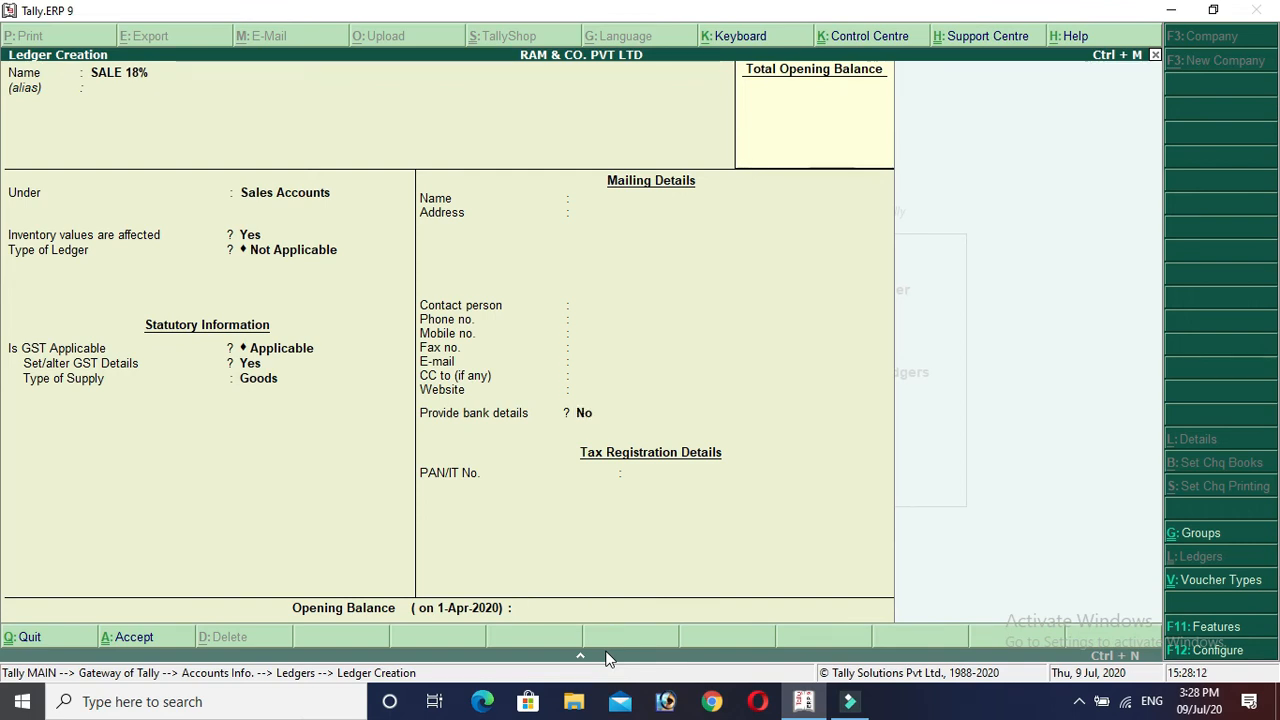
key(Return)
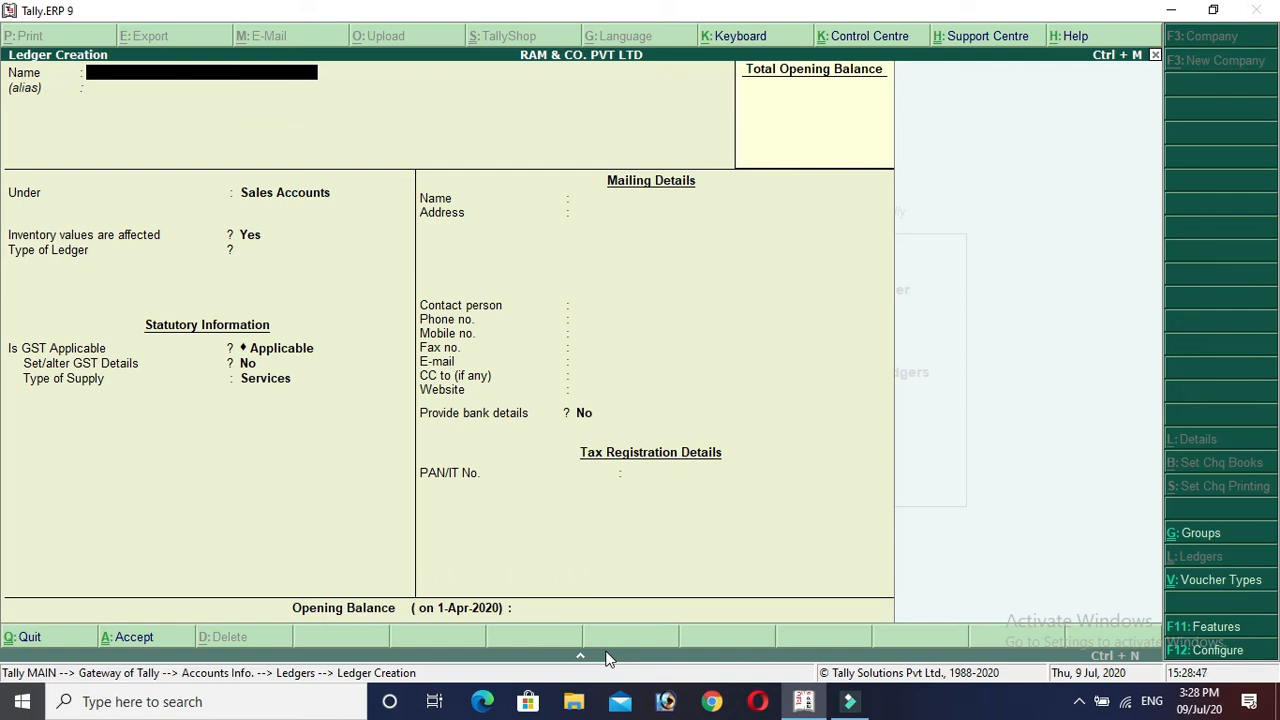
Create the CGST ledger under Duties & Taxes as GST Central Tax with rounding Not Applicable.
text(CGST)
key(Return)
key(Return)
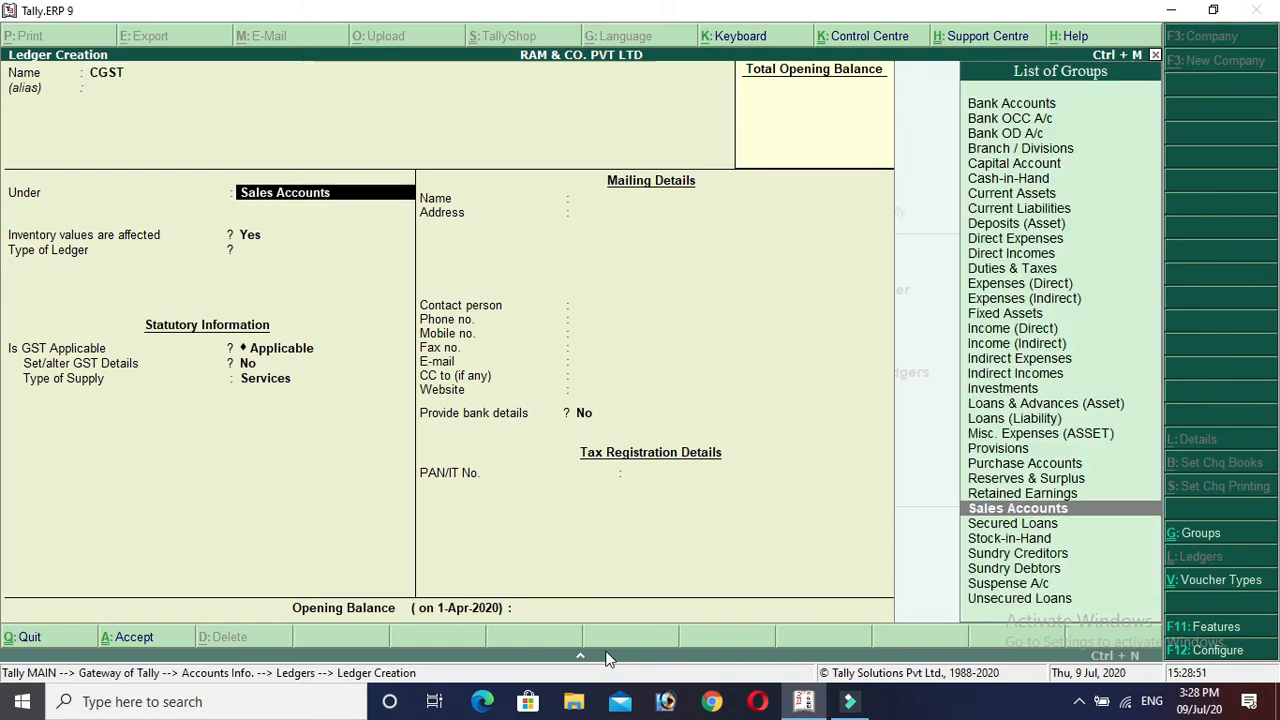
text(dut)
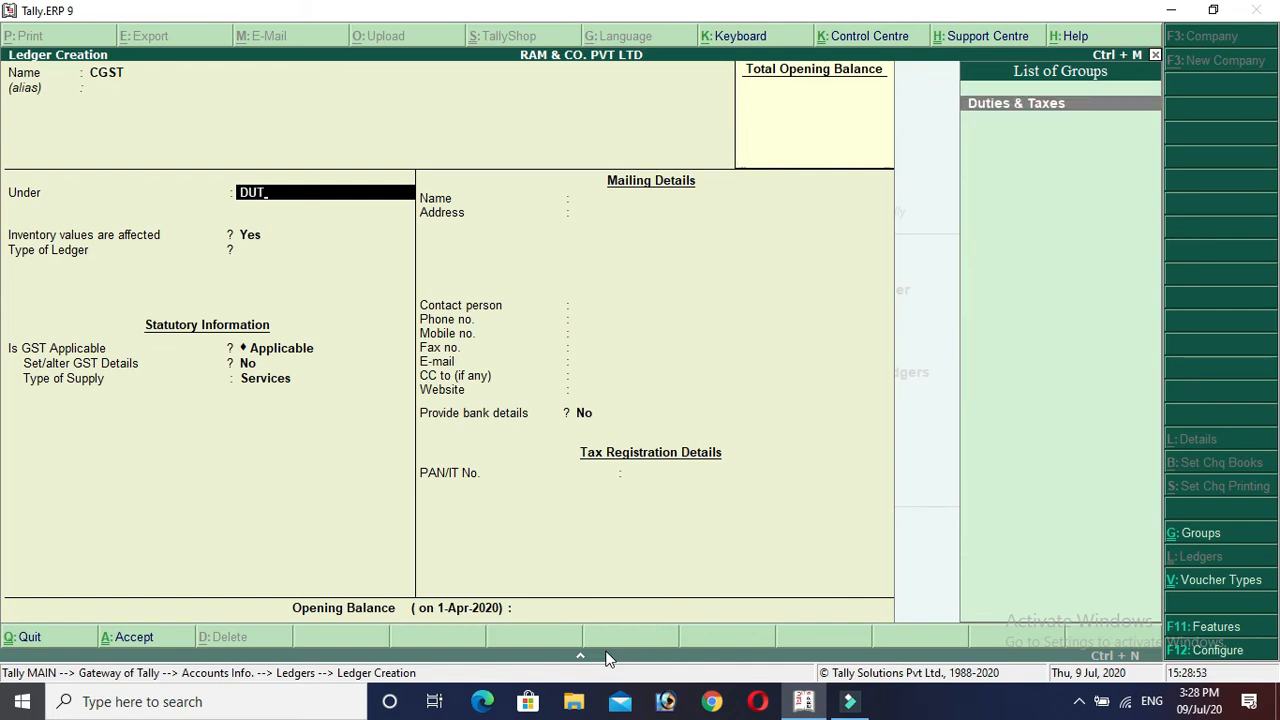
key(Return)
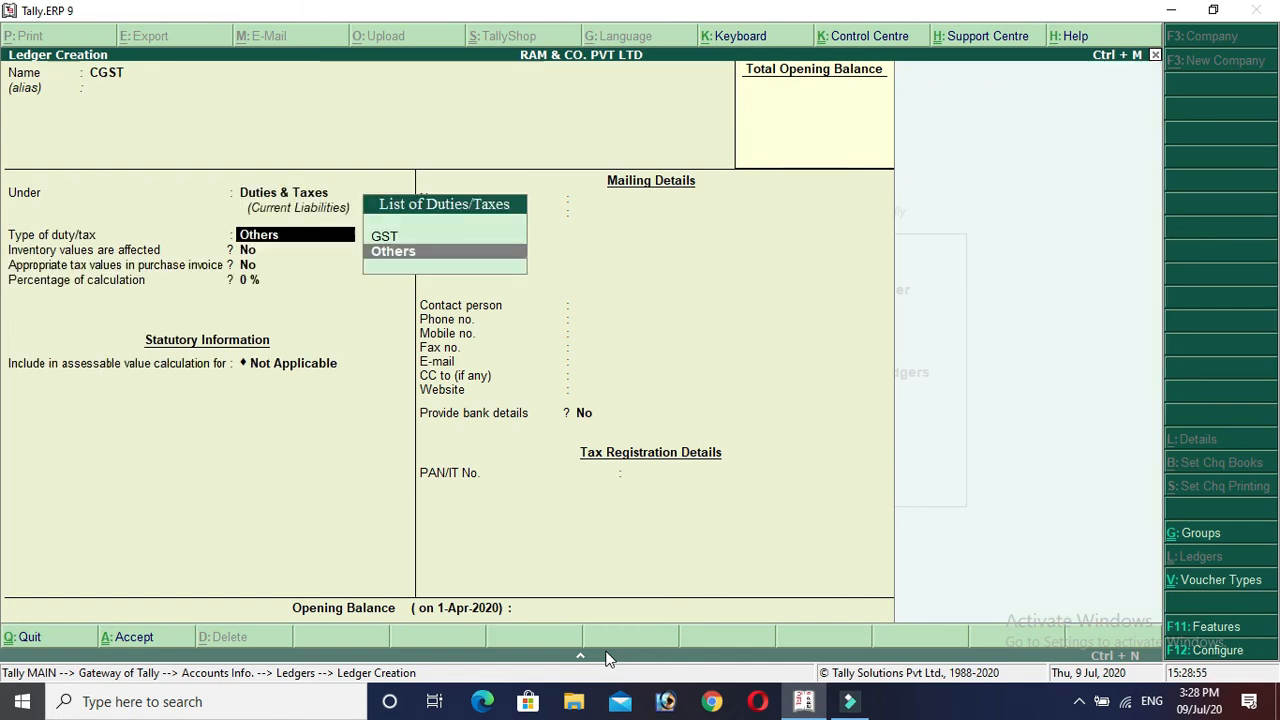
key(Up)
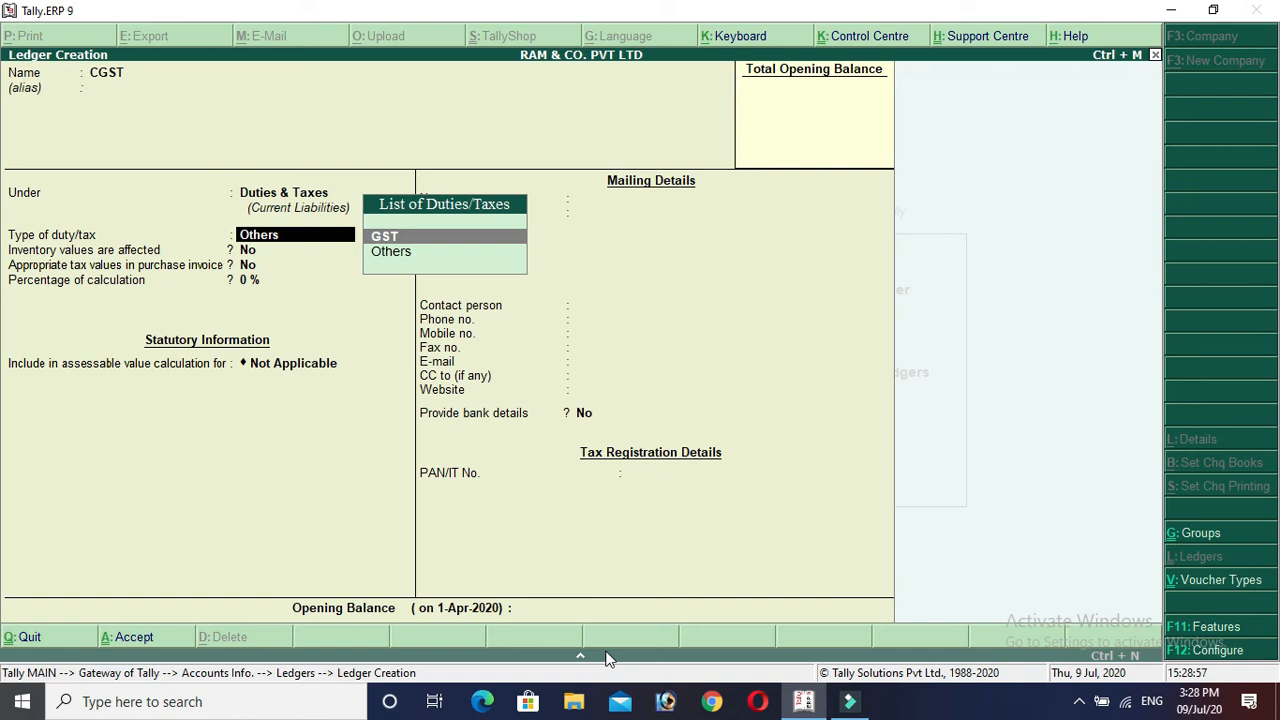
key(Return)
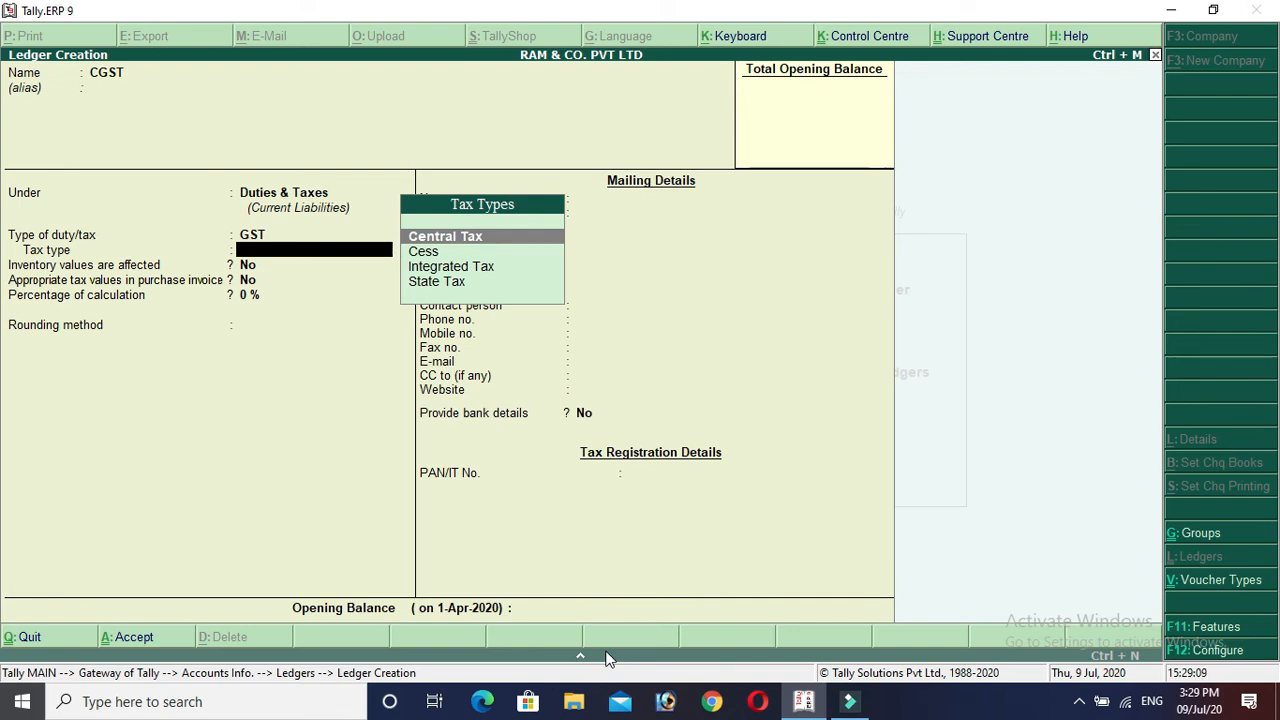
key(Return)
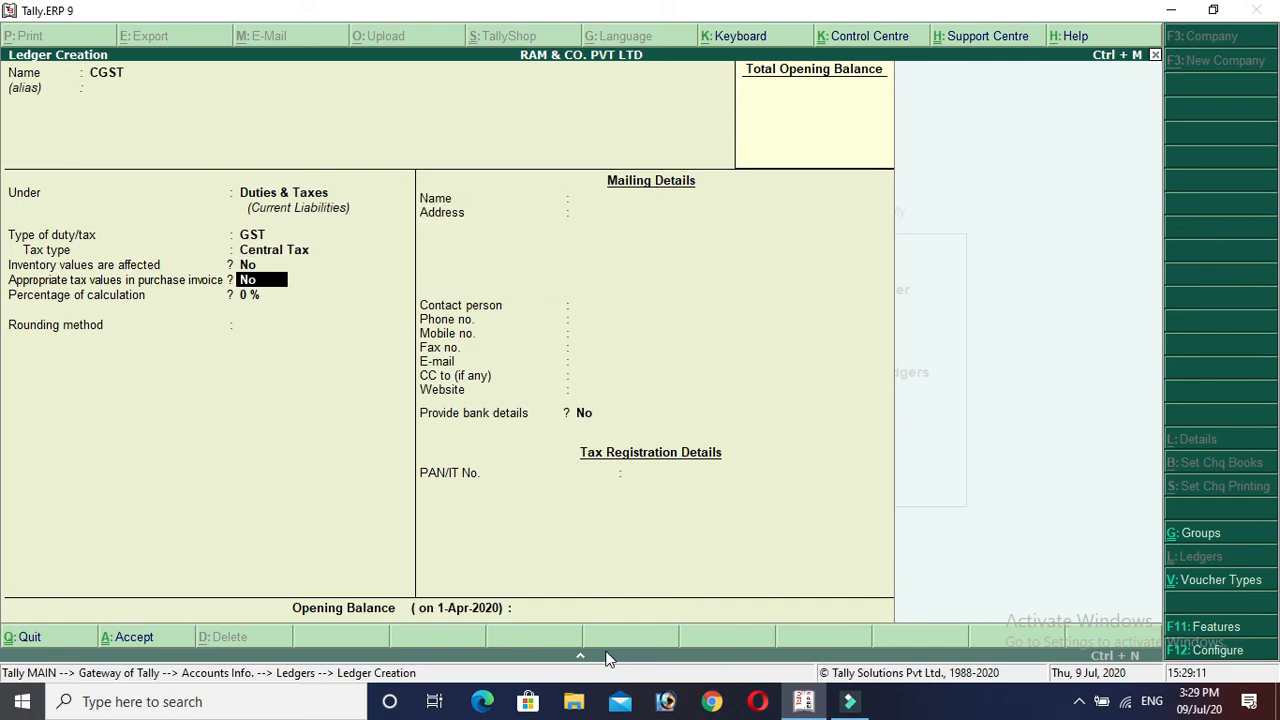
key(Return)
key(Return)
key(Return)
key(Return)
key(Return)
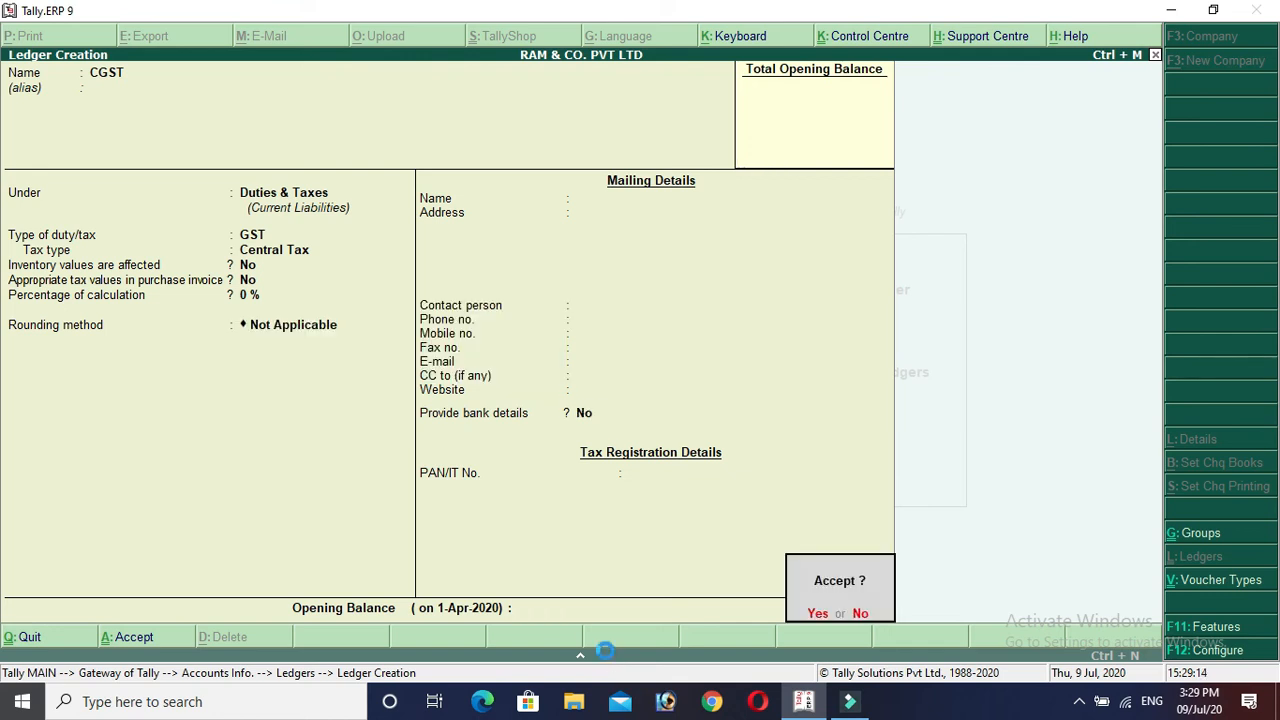
key(Return)
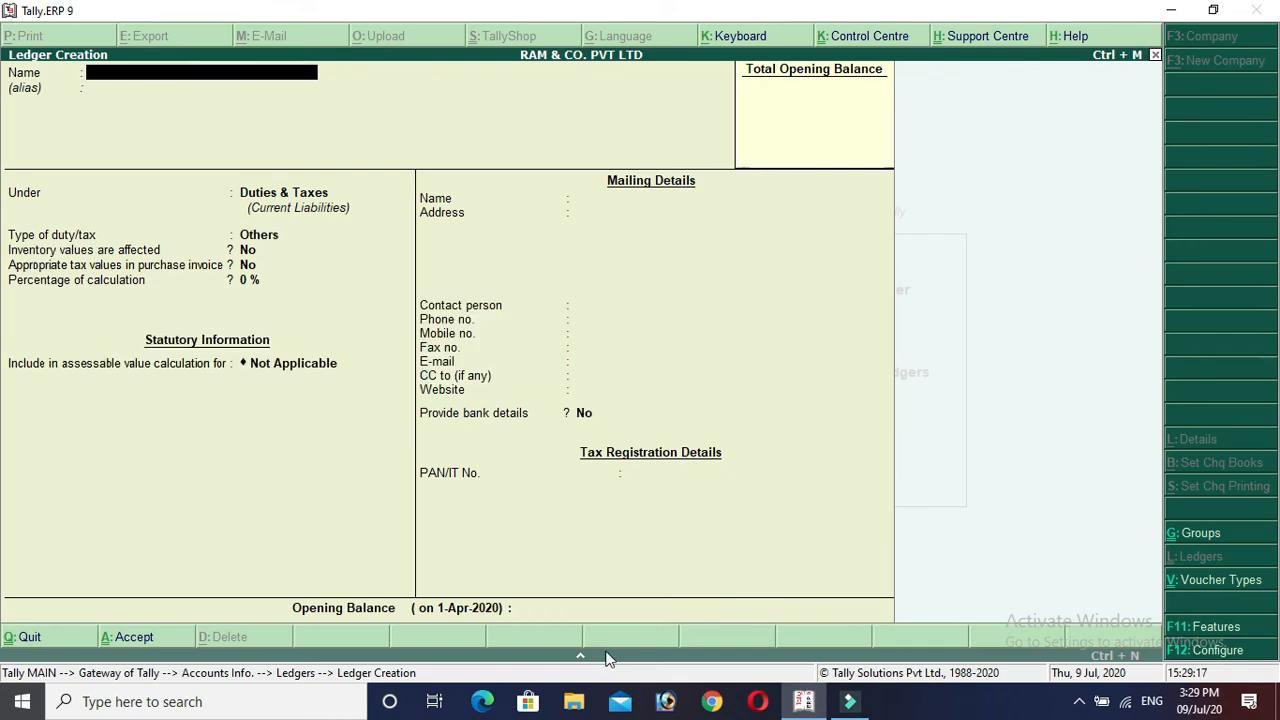
Create and save the SGST ledger under Duties & Taxes as GST State Tax.
text(SGST)
key(Return)
key(Return)
key(Return)
key(Up)
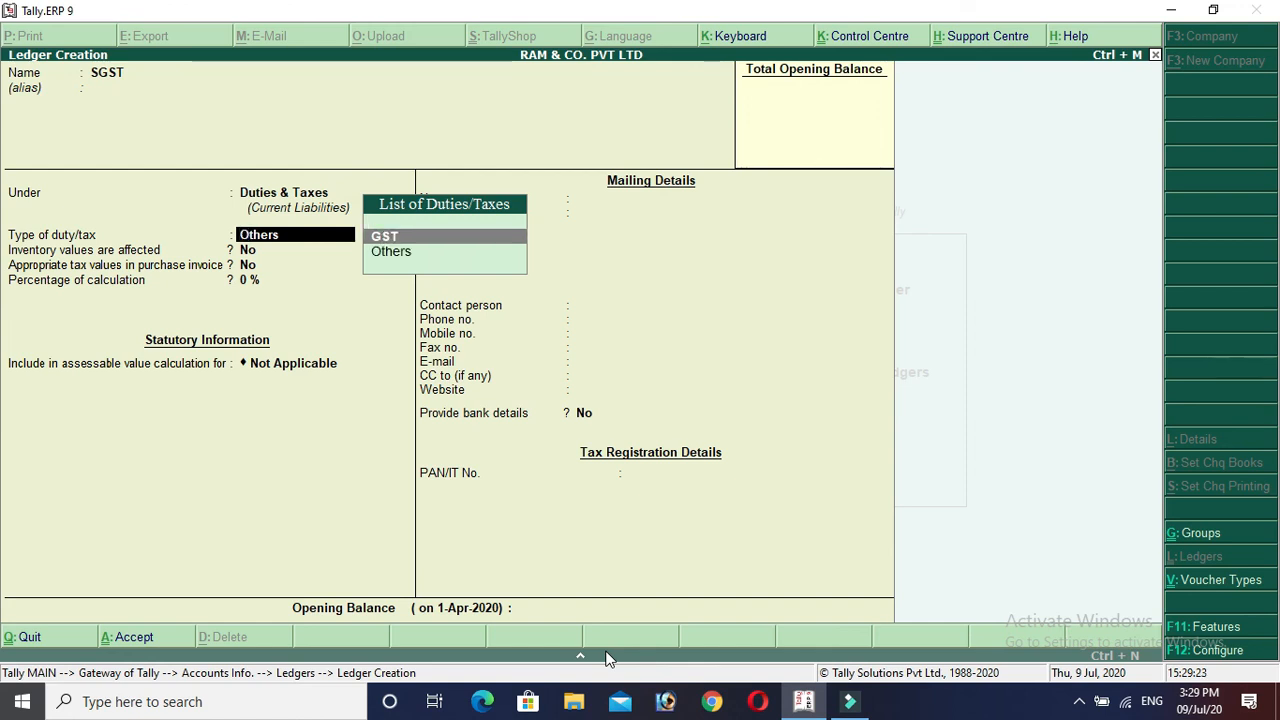
key(Return)
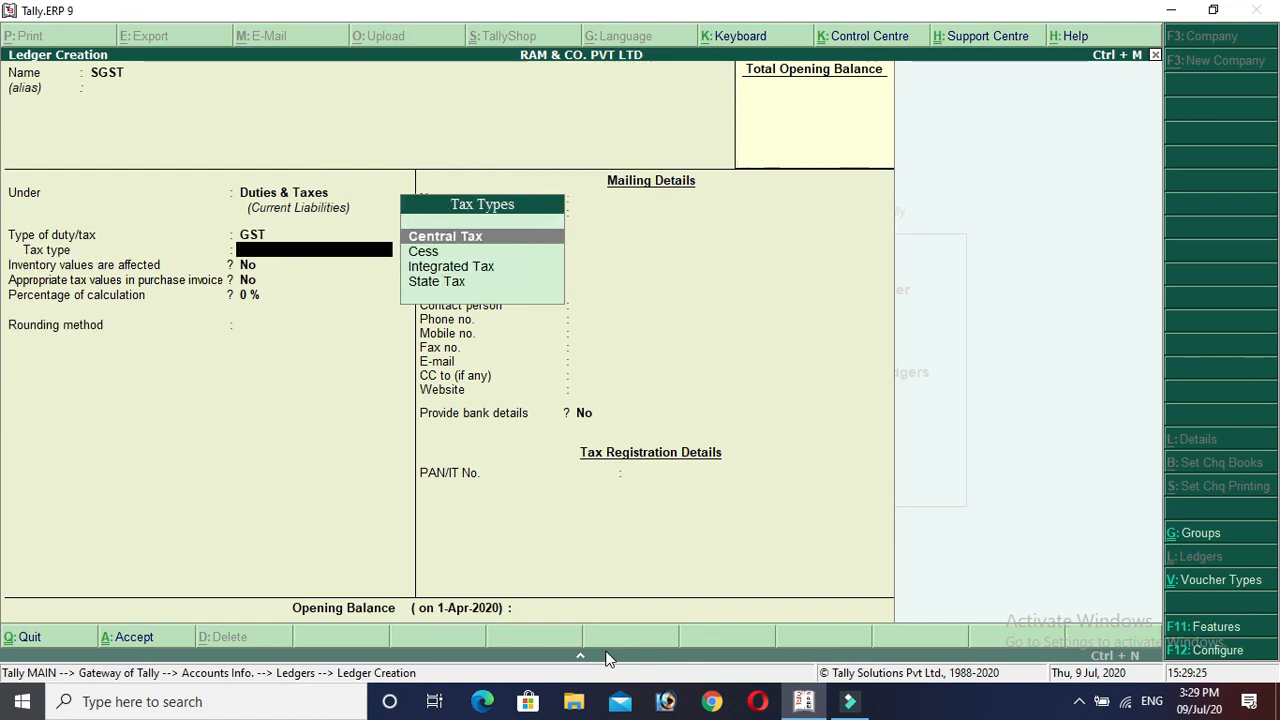
key(Down)
key(Down)
key(Down)
key(Return)
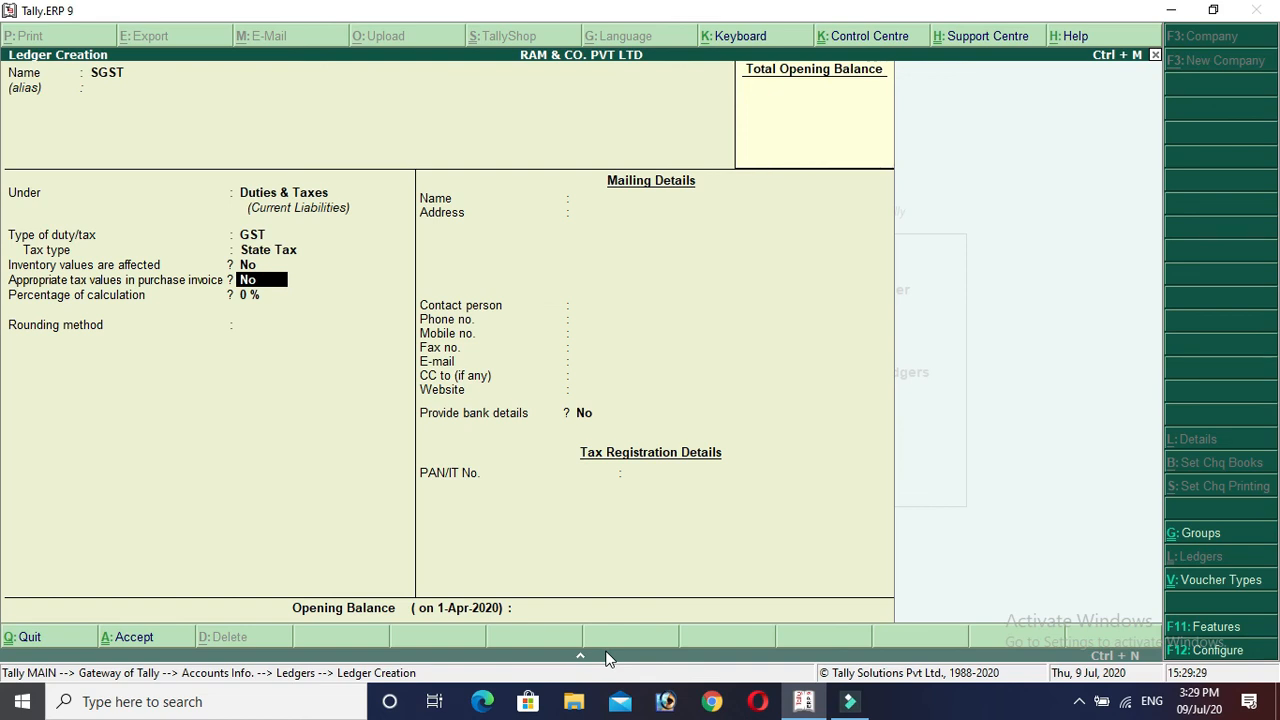
key(Return)
key(Return)
key(Return)
key(Return)
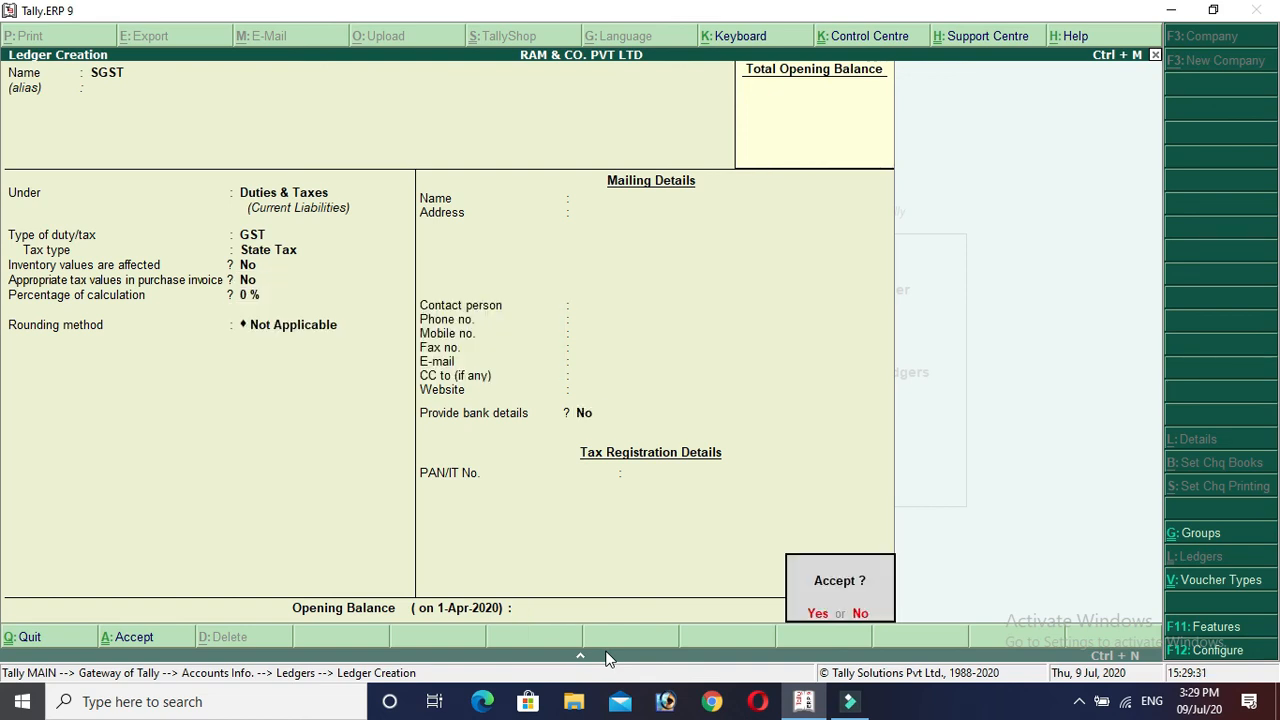
key(Return)
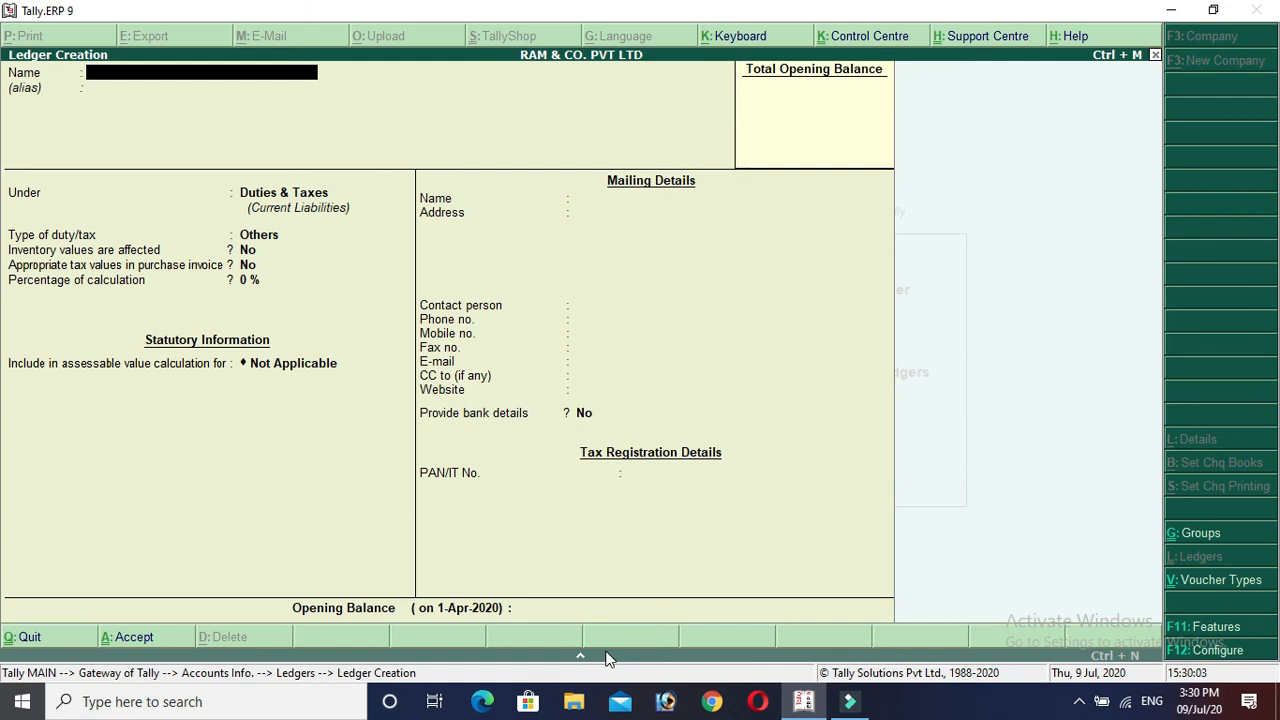
text(PURCHASE 18%)
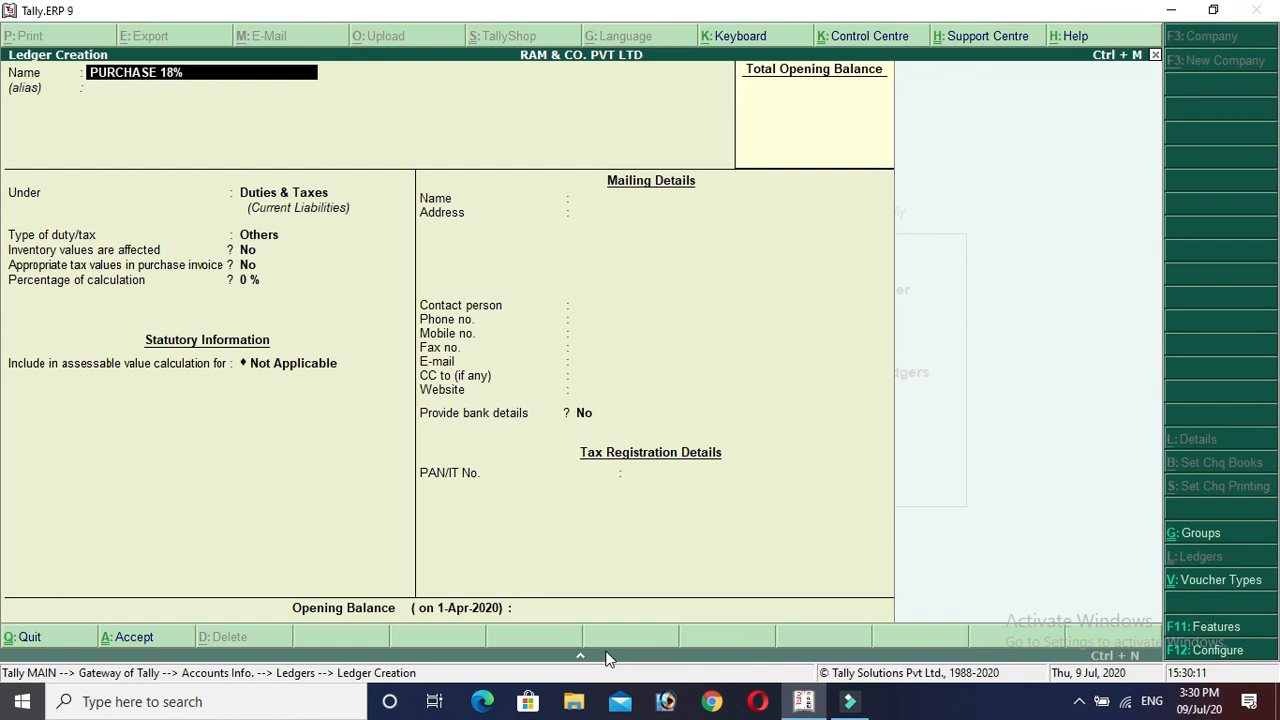
Name the ledger PURCHASE 18% under Purchase Accounts, inventory affected, and enable its GST details.
key(Return)
key(Return)
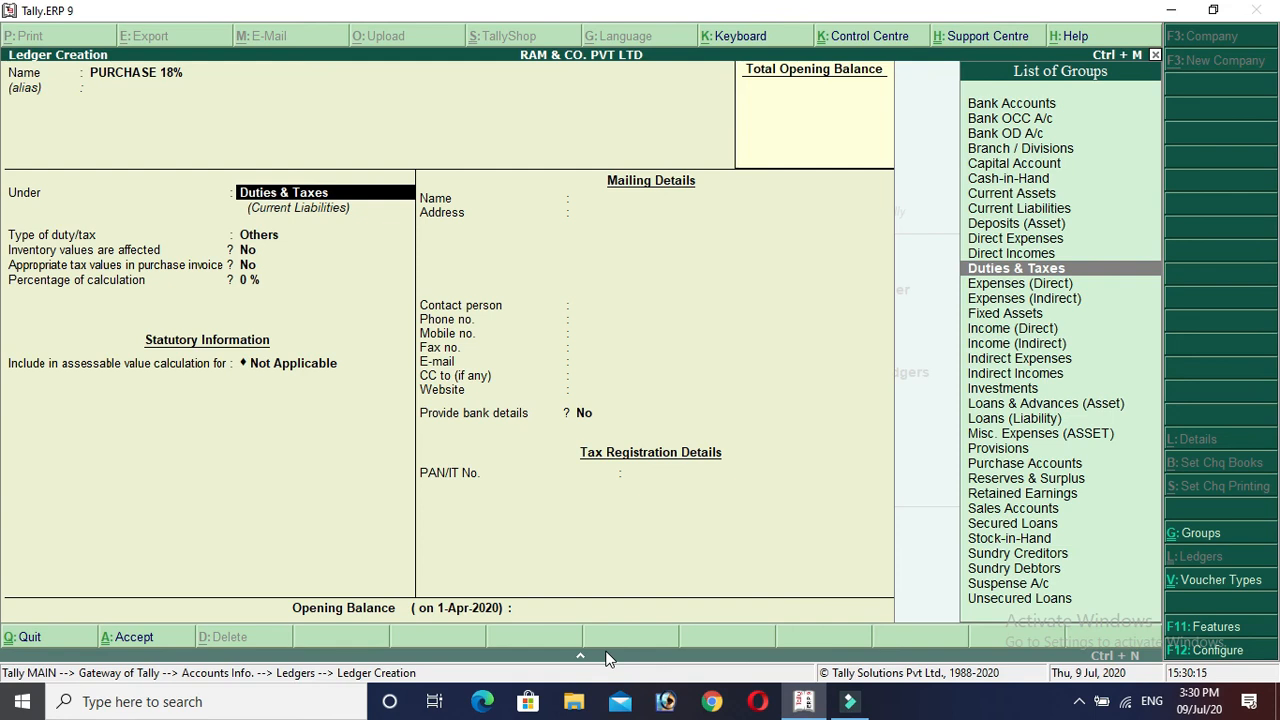
text(PUR)
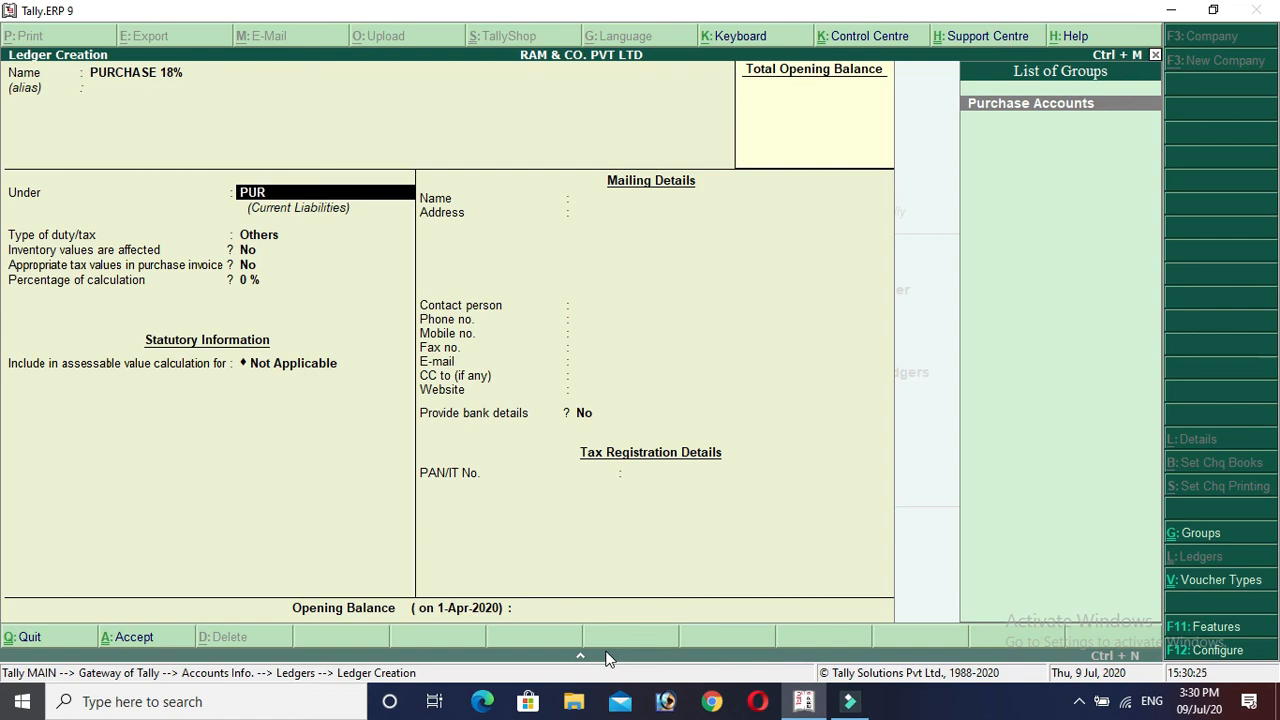
key(Return)
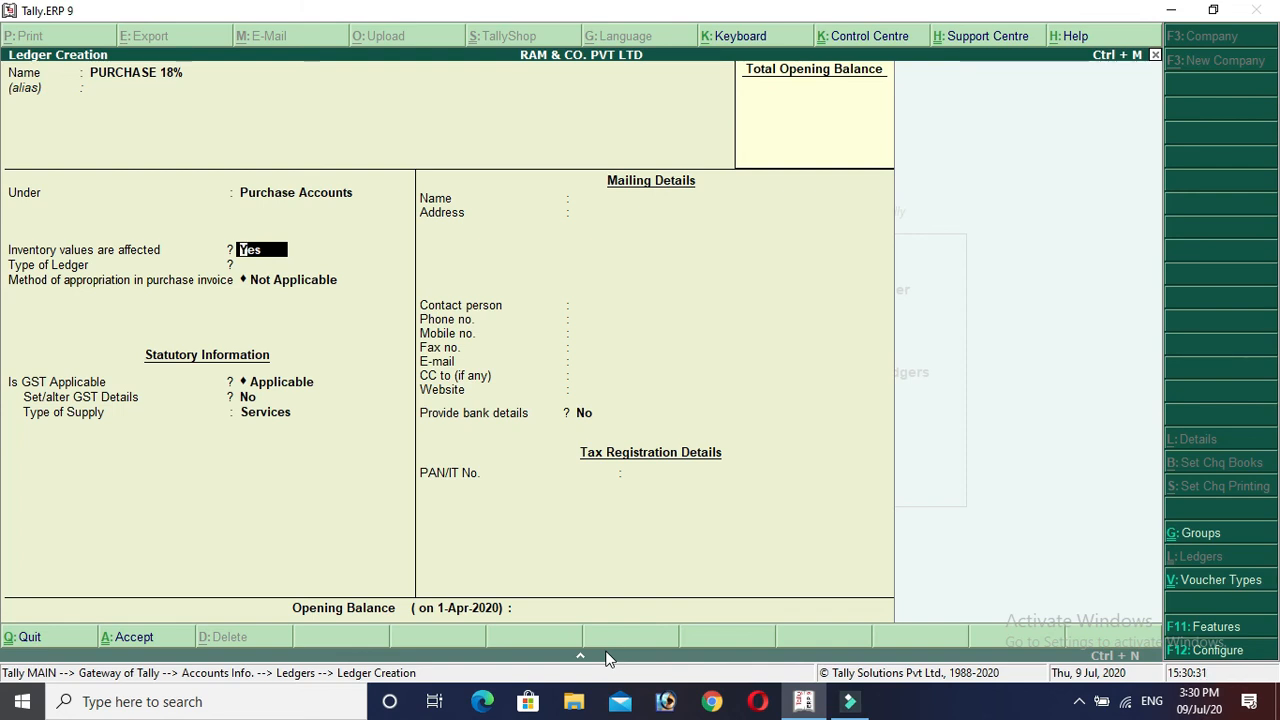
key(Return)
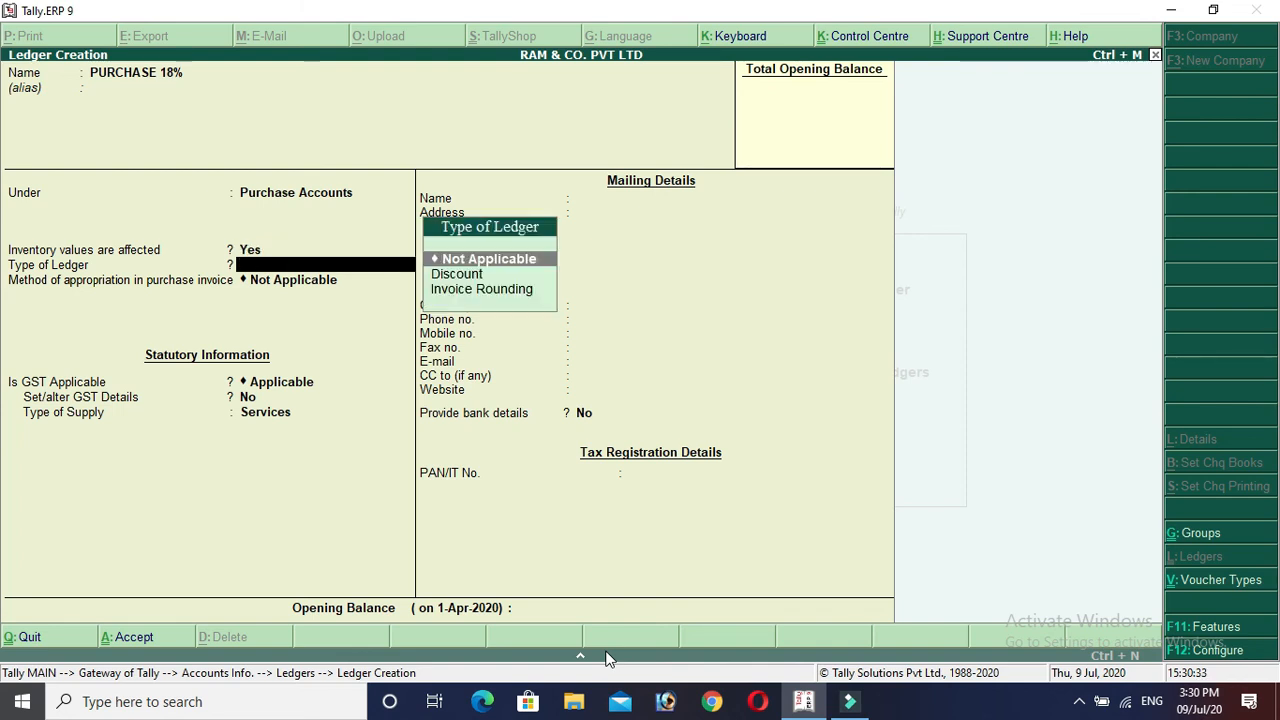
key(Return)
key(Return)
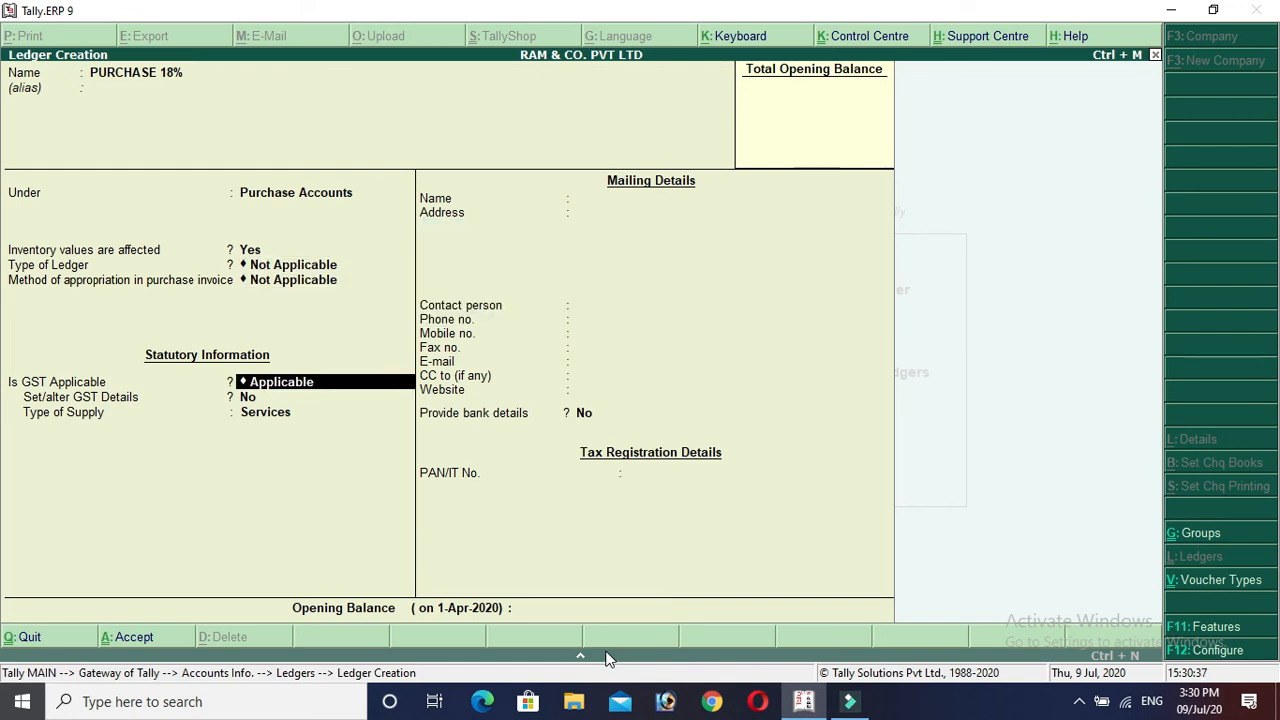
key(Return)
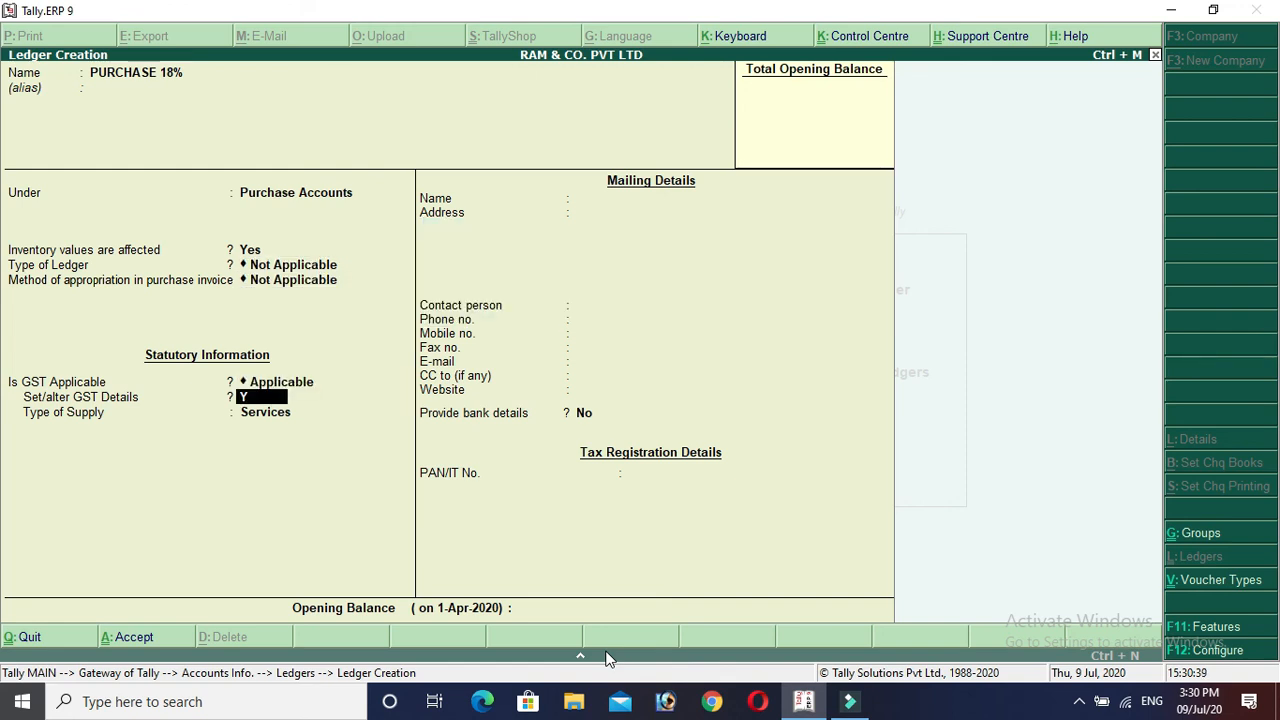
key(y)
key(Down)
key(Down)
key(Down)
key(Down)
key(Down)
key(Down)
key(Down)
key(Down)
key(Down)
key(Down)
key(Down)
key(Down)
key(Down)
key(Down)
key(Down)
key(Down)
key(Down)
key(Down)
key(Down)
key(Down)
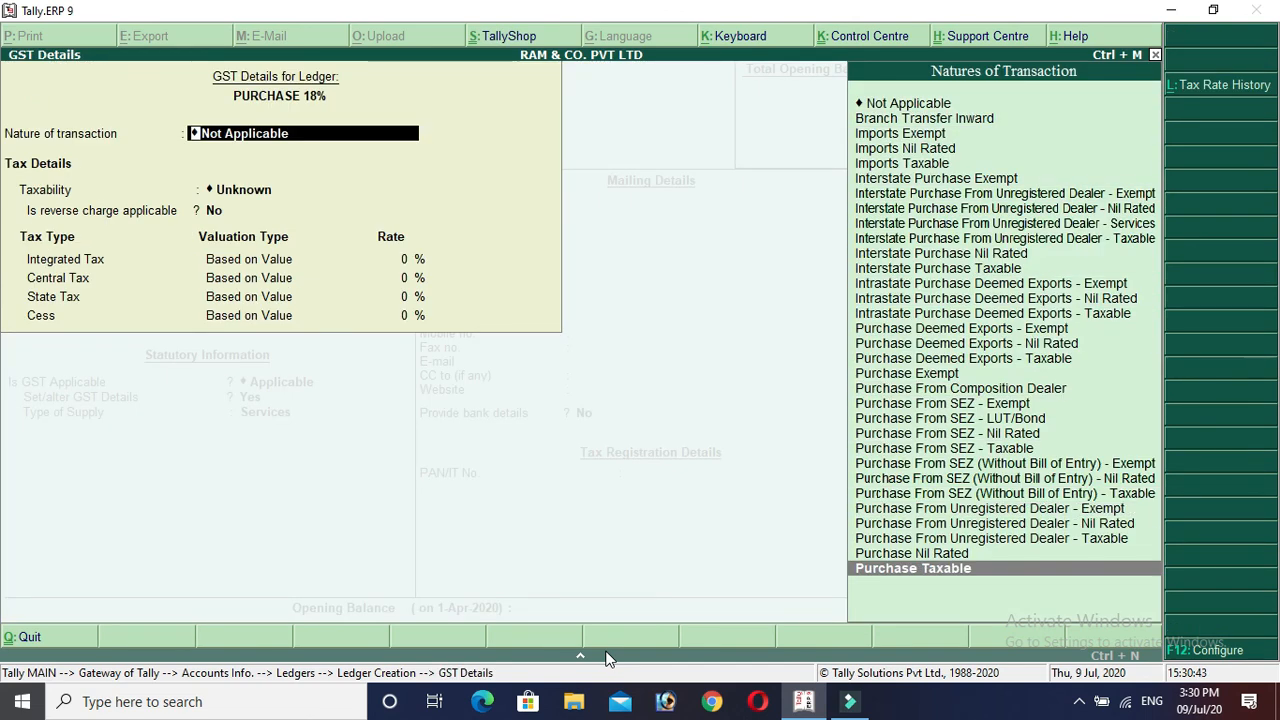
Save PURCHASE 18% as Purchase Taxable Goods at 18% integrated tax, then quit ledger creation.
key(Return)
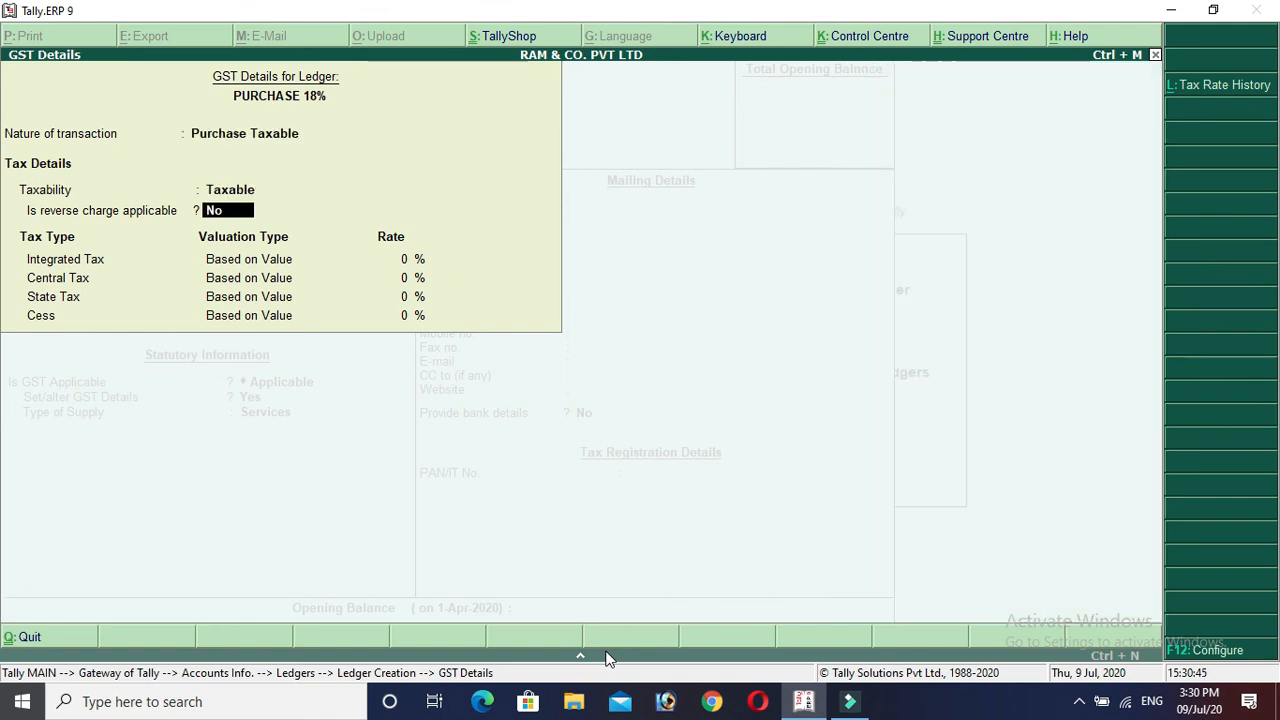
key(Return)
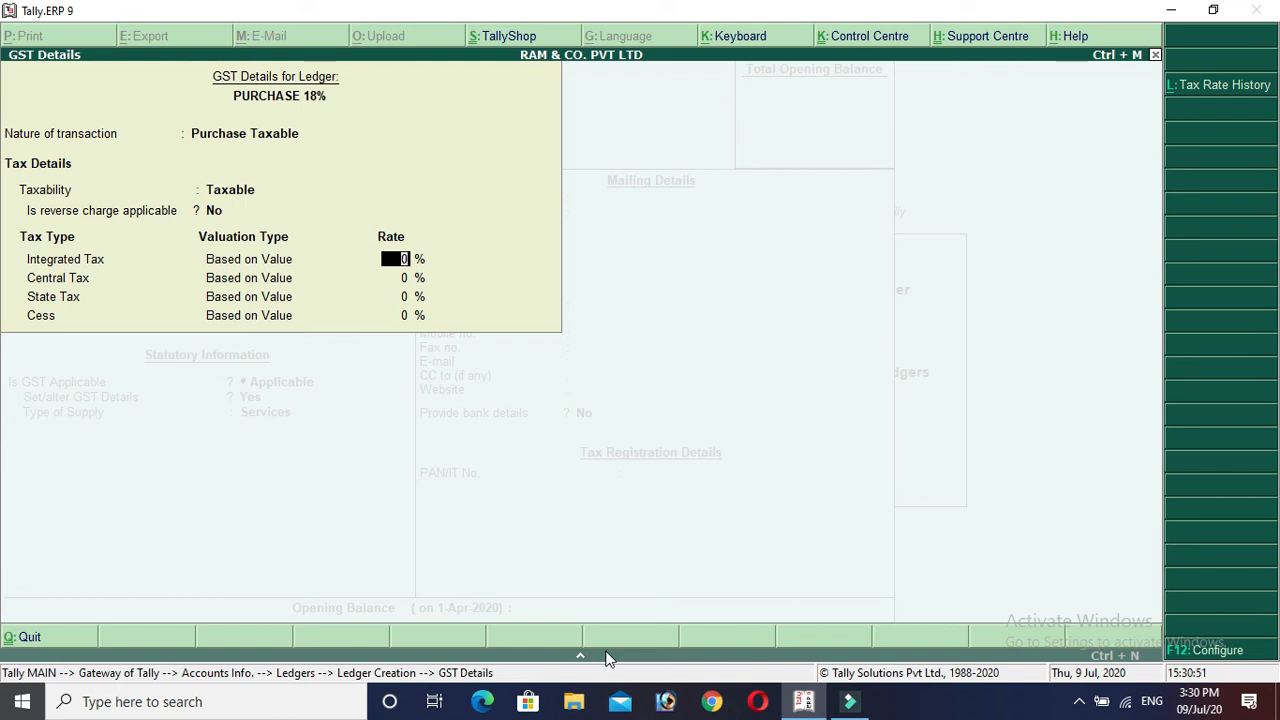
text(18)
key(Return)
key(Return)
key(Return)
key(Return)
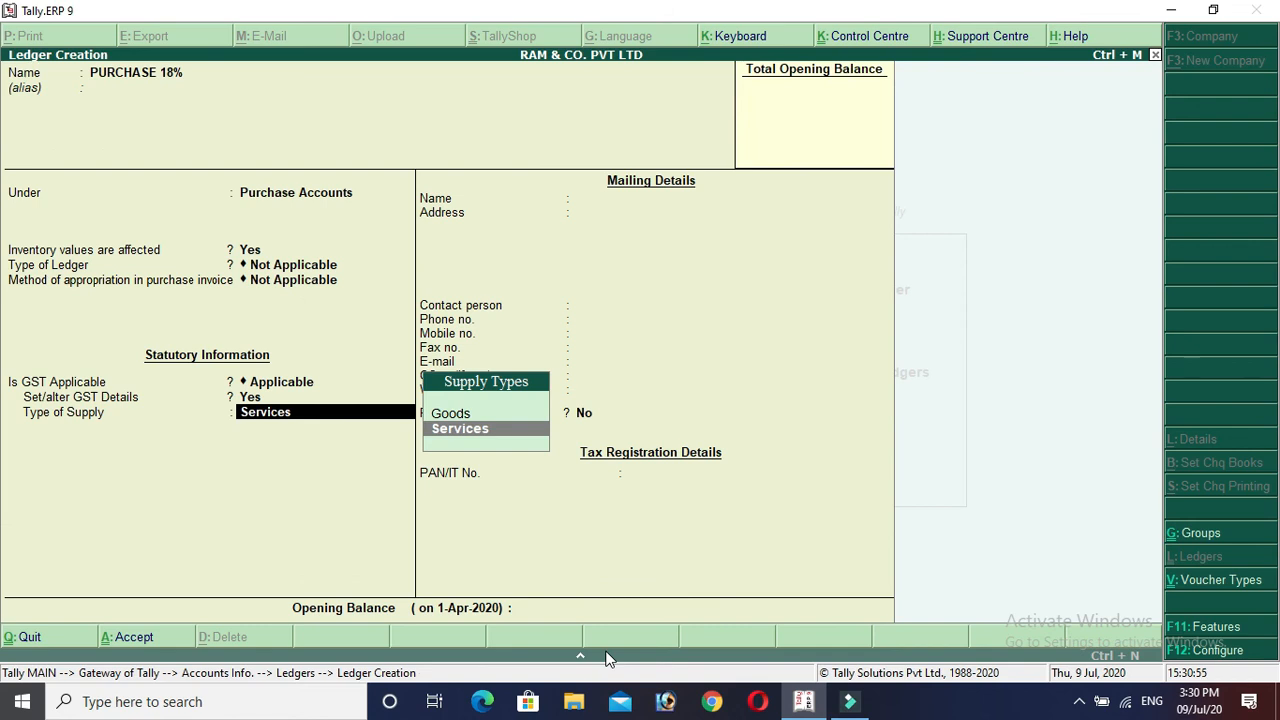
key(Up)
key(Return)
key(Return)
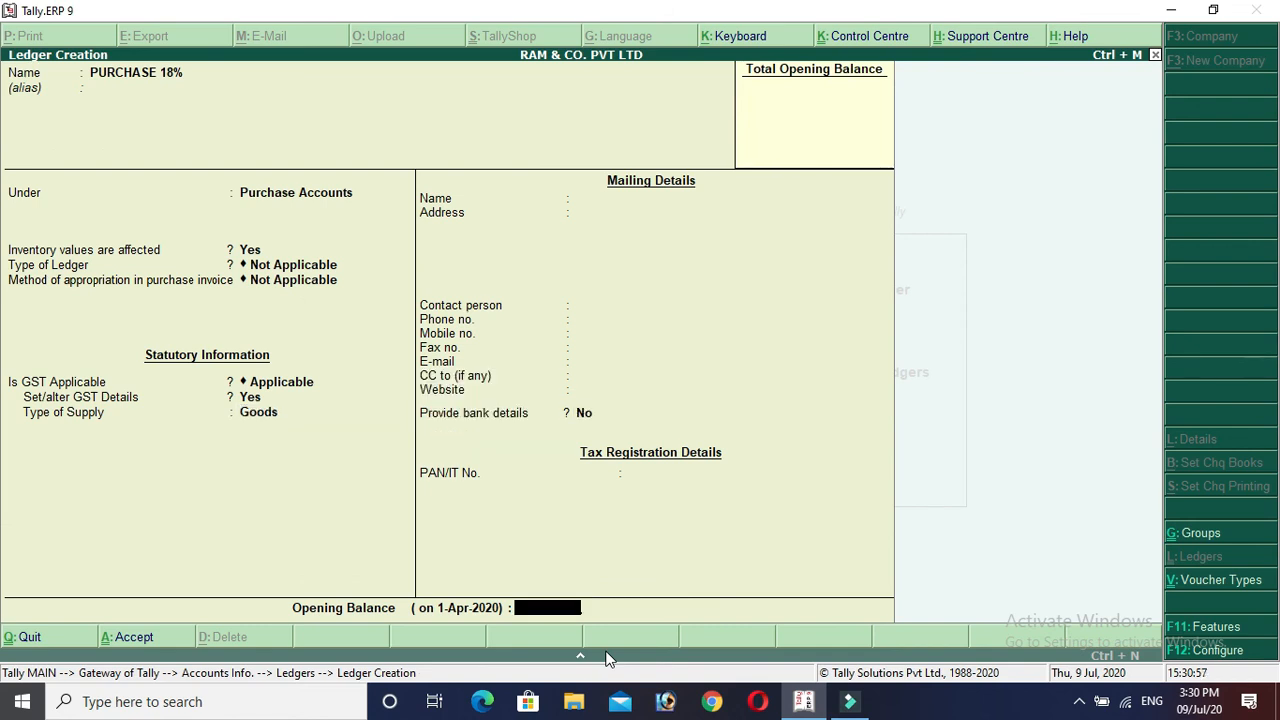
key(Return)
key(Return)
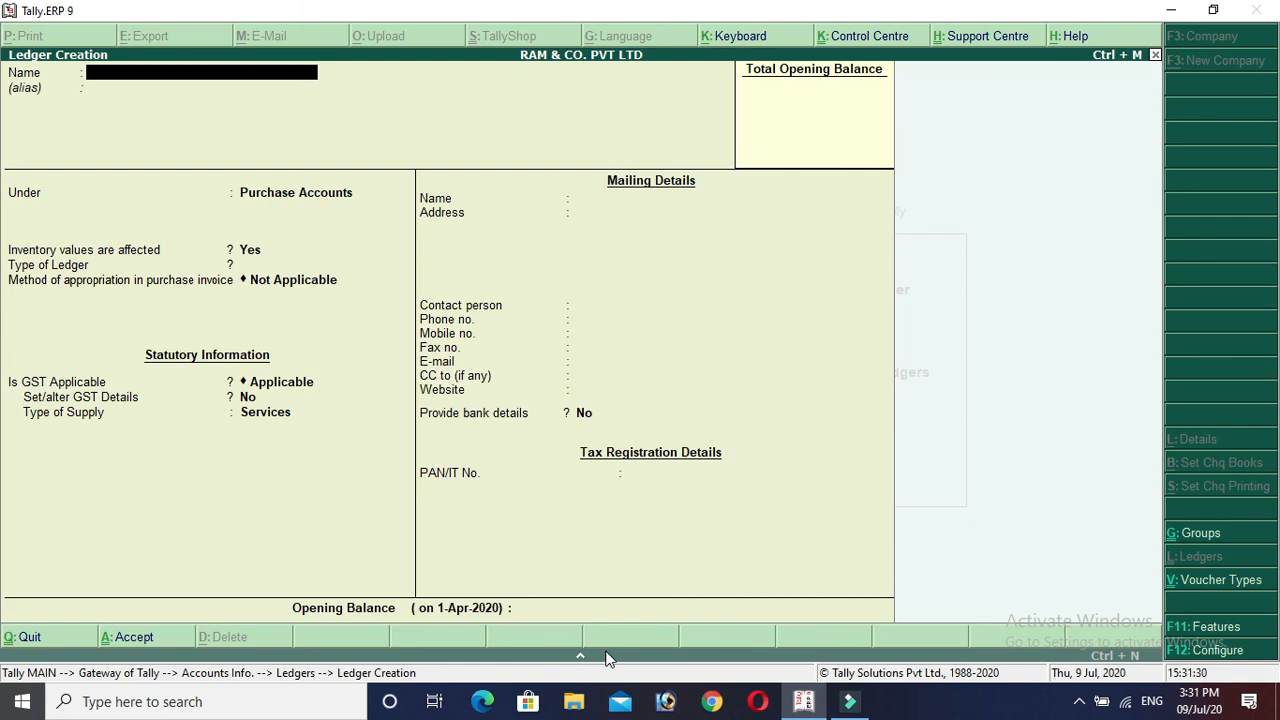
key(Escape)
key(y)
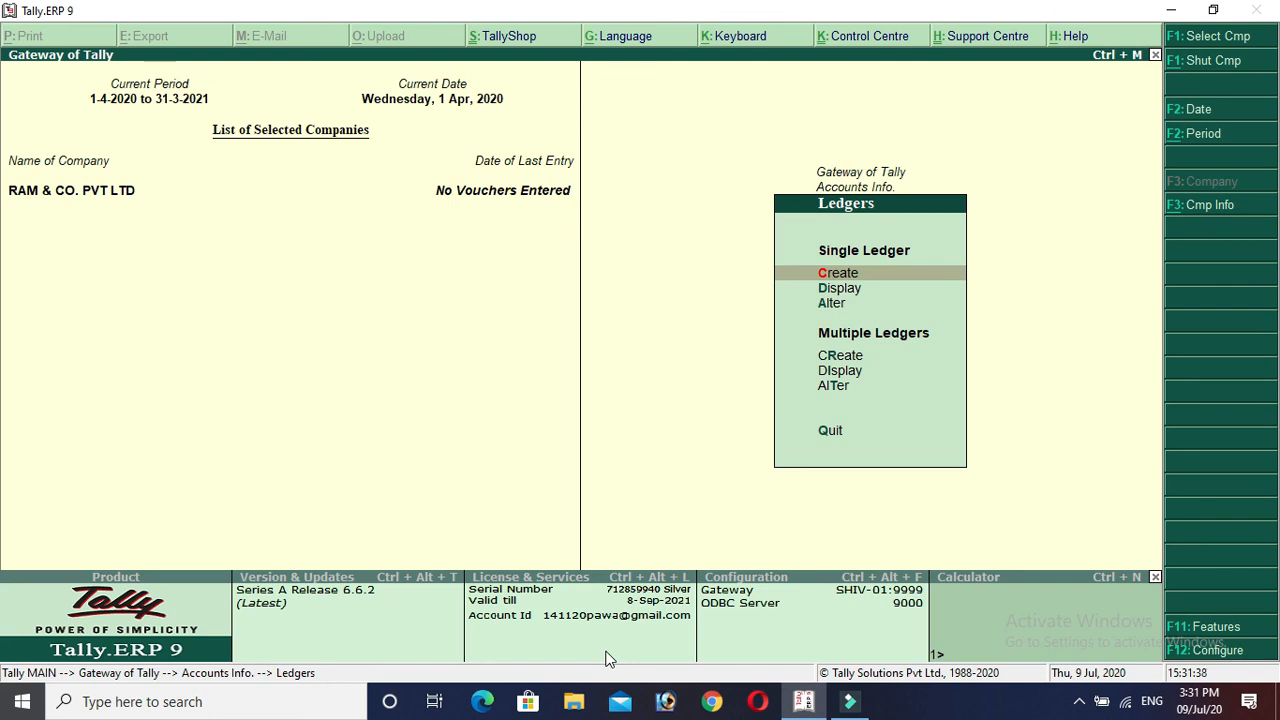
Display the List of Ledgers and browse entries such as CGST, SGST and SUN LTD.
key(Down)
key(Return)
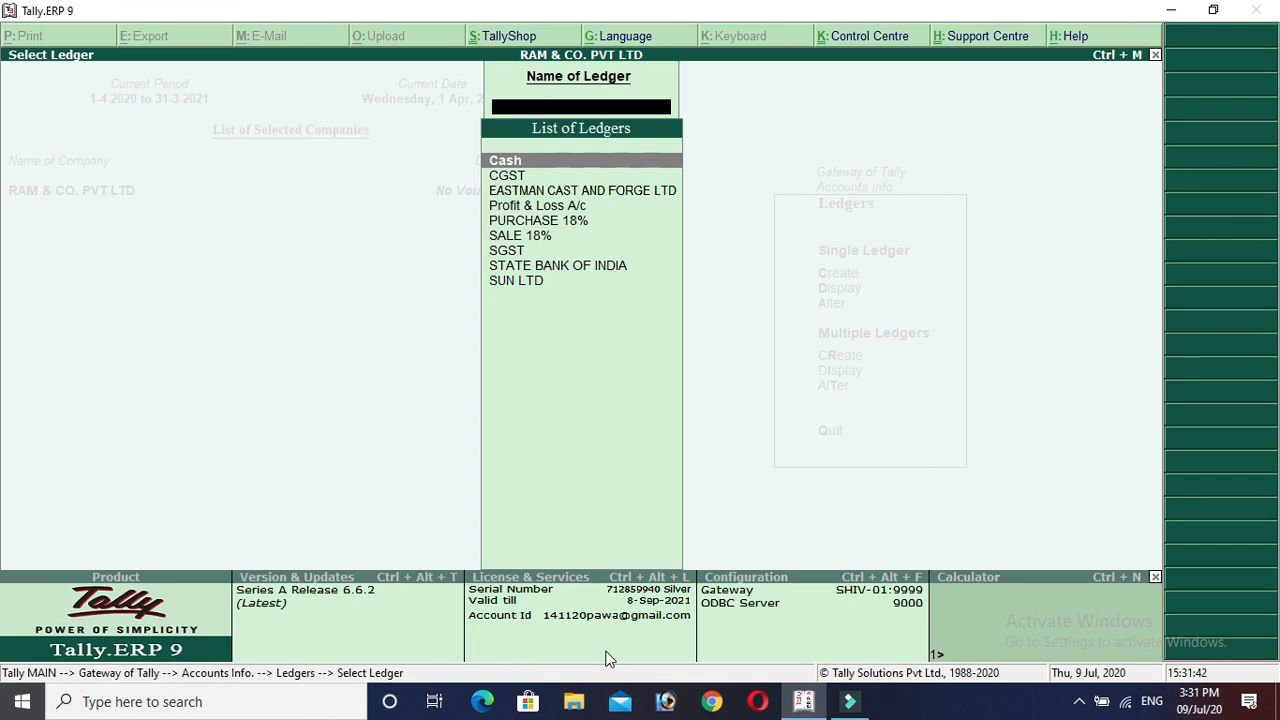
key(Down)
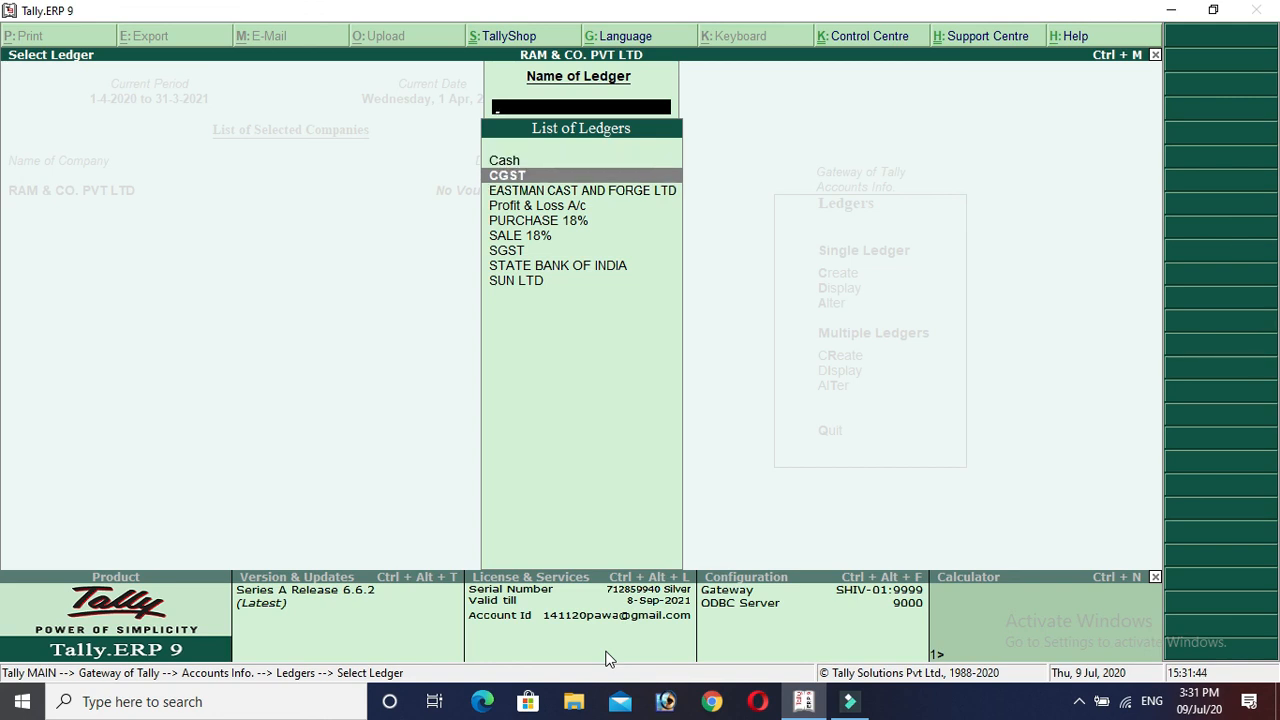
key(Down)
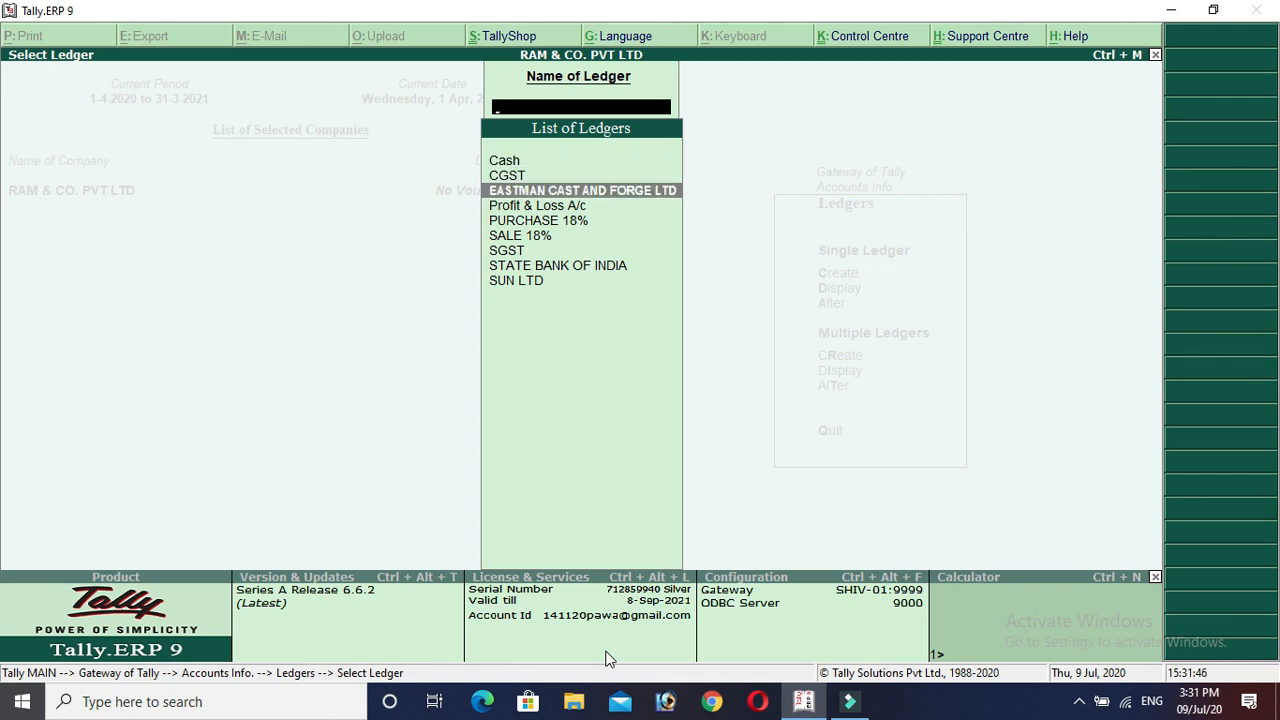
key(Down)
key(Down)
key(Down)
key(Down)
key(Down)
key(Down)
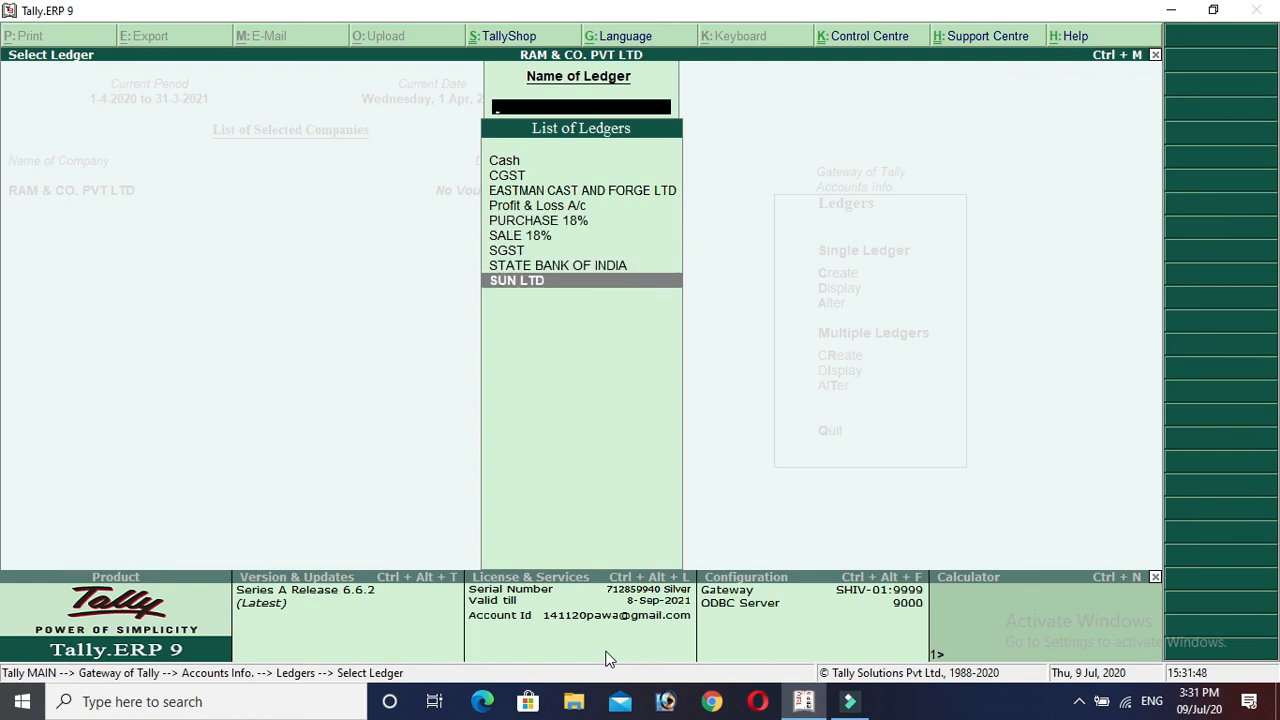
key(Up)
key(Up)
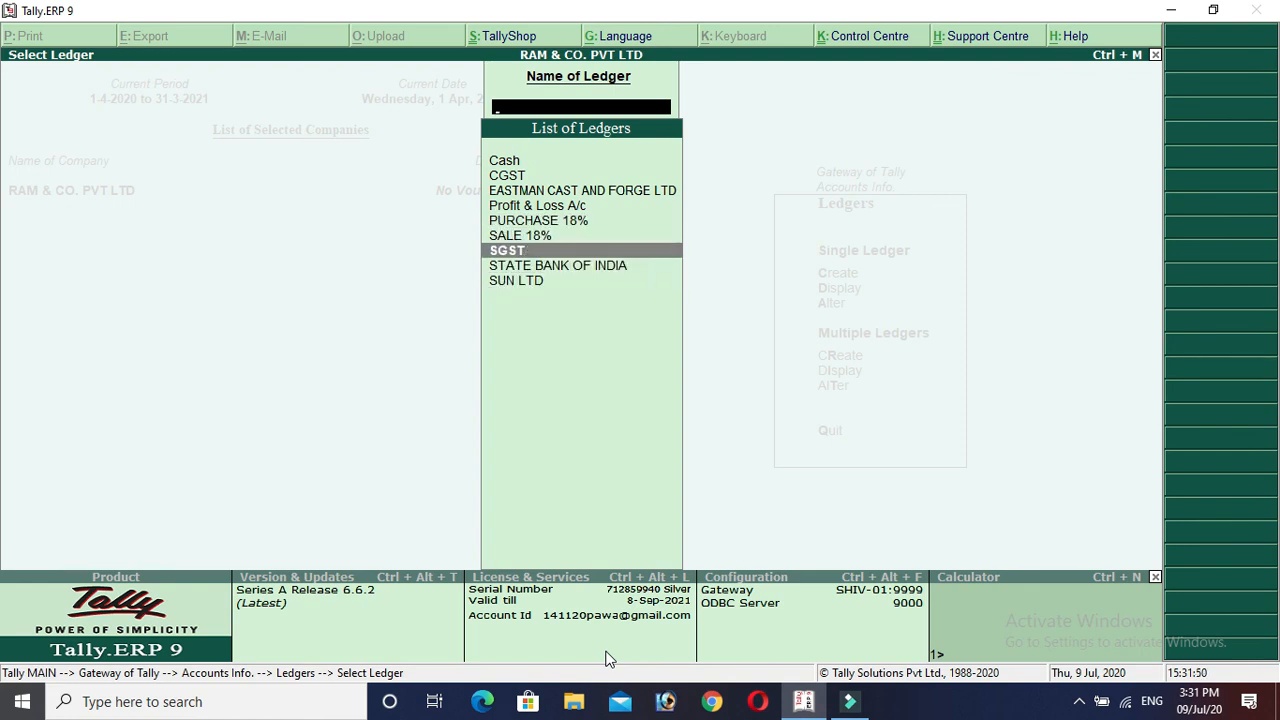
key(Up)
key(Up)
key(Up)
key(Up)
key(Up)
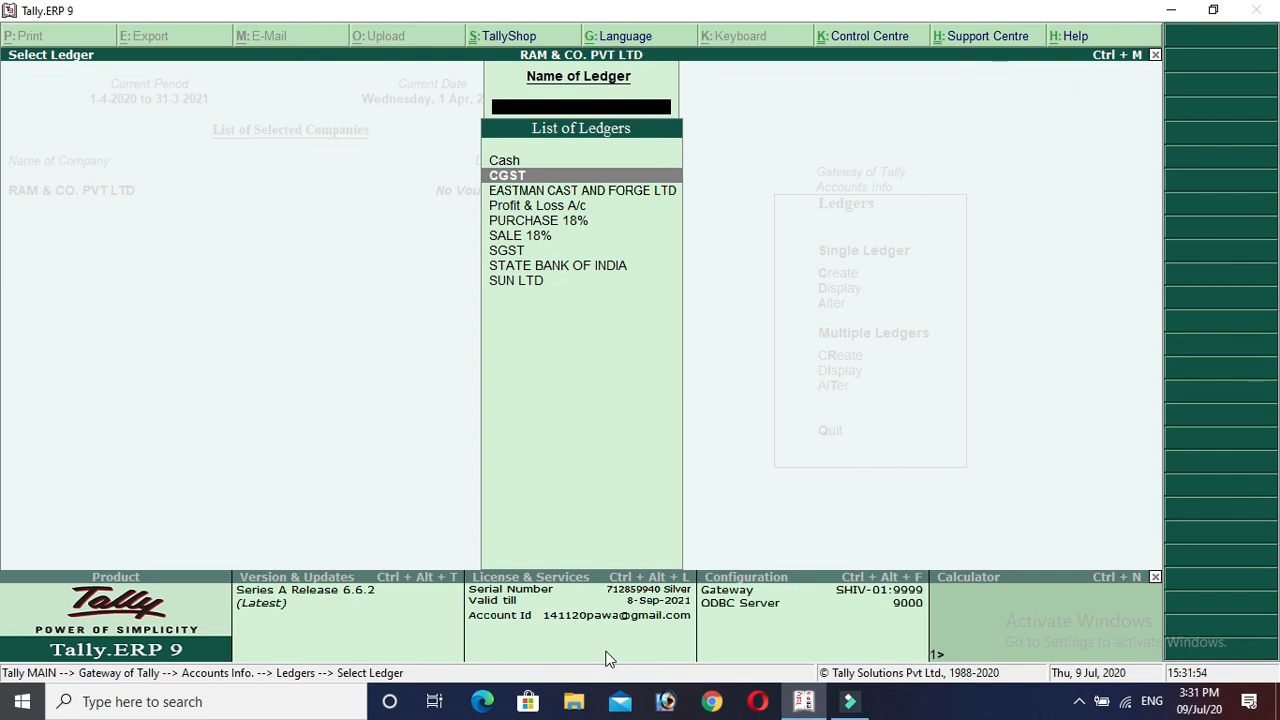
key(Down)
key(Down)
key(Down)
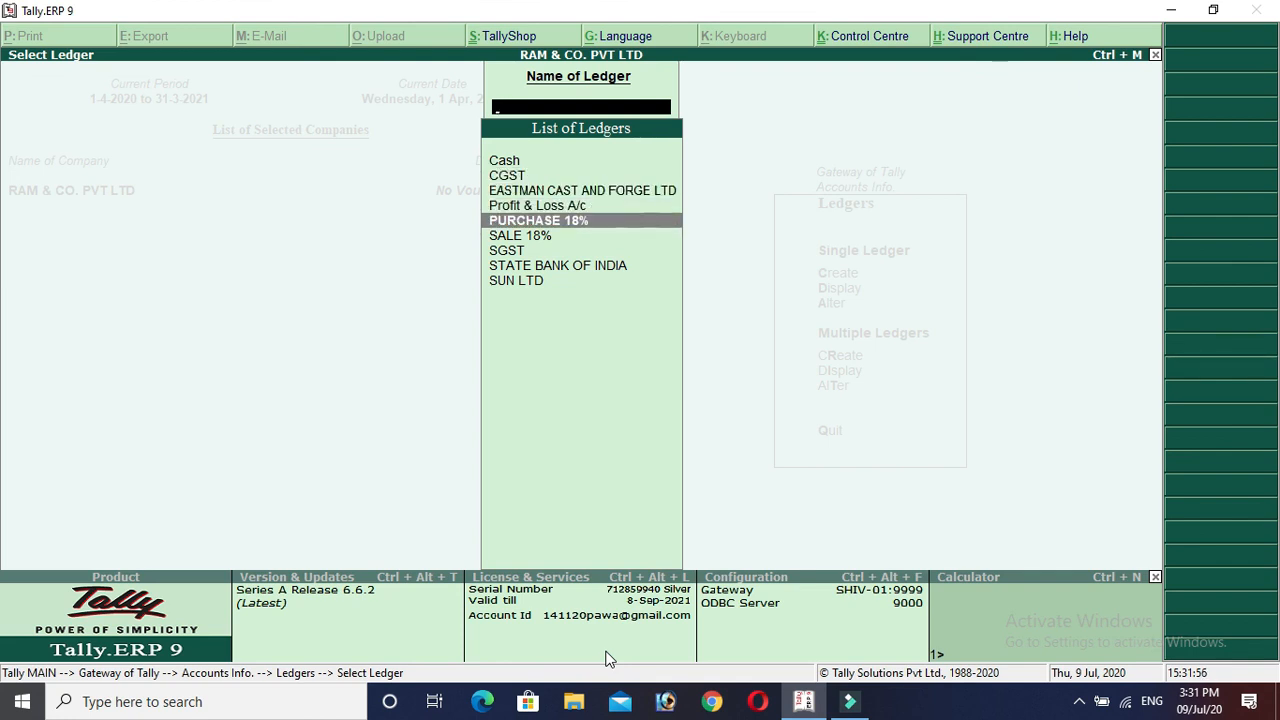